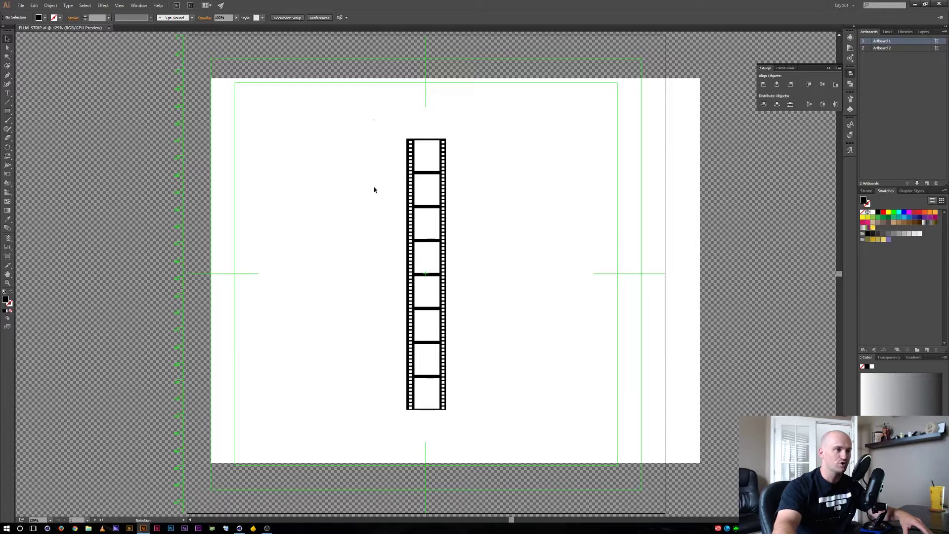
mouse_move(498, 431)
left_mouse_down()
mouse_move(510, 418)
mouse_move(507, 427)
left_mouse_up()
left_click(553, 224)
left_click(378, 118)
left_click(512, 347)
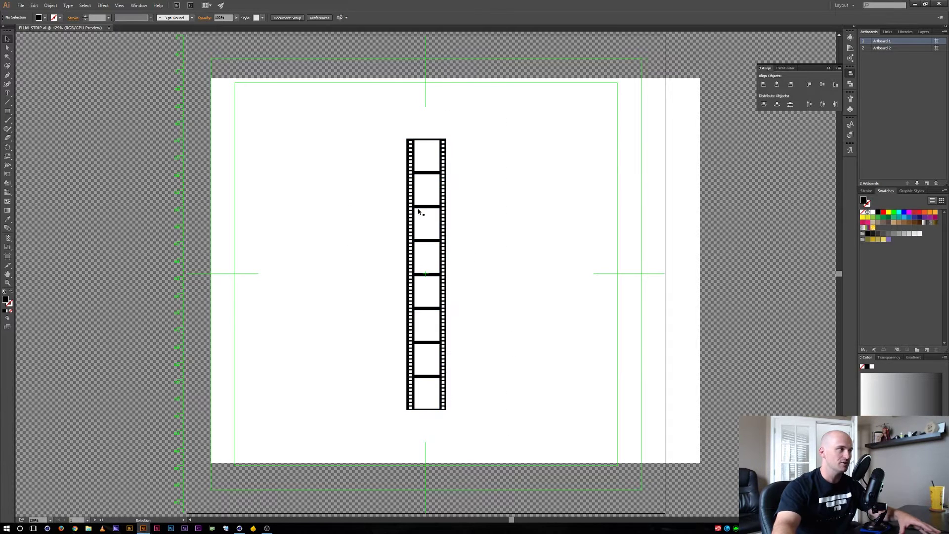
Select the whole vertical film strip path with the Direct Selection tool and copy it.
key("a")
left_click_drag(450, 409, 499, 429)
key("ctrl")
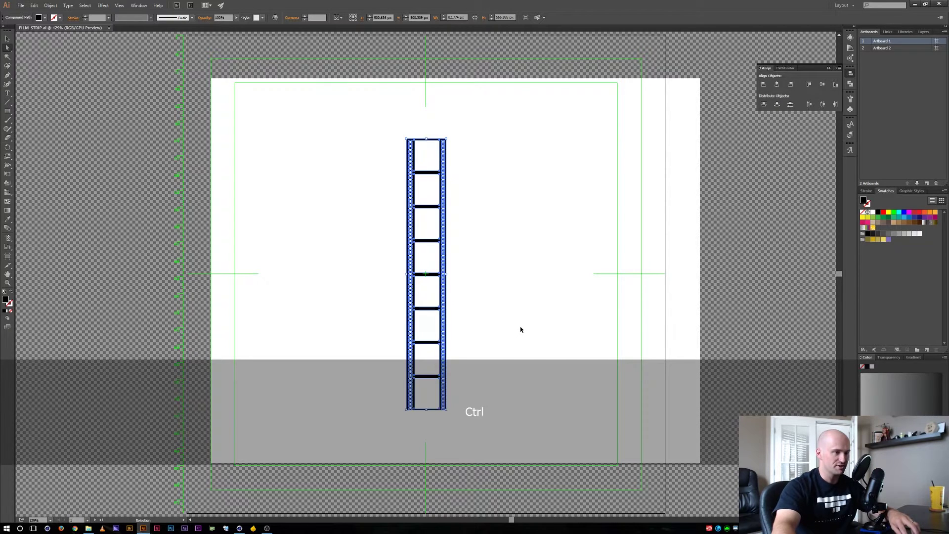
key("ctrl+c")
Switch to Cinema 4D and bring in the copied film strip artwork with CV-ArtSmart Paste.
key("alt+Tab")
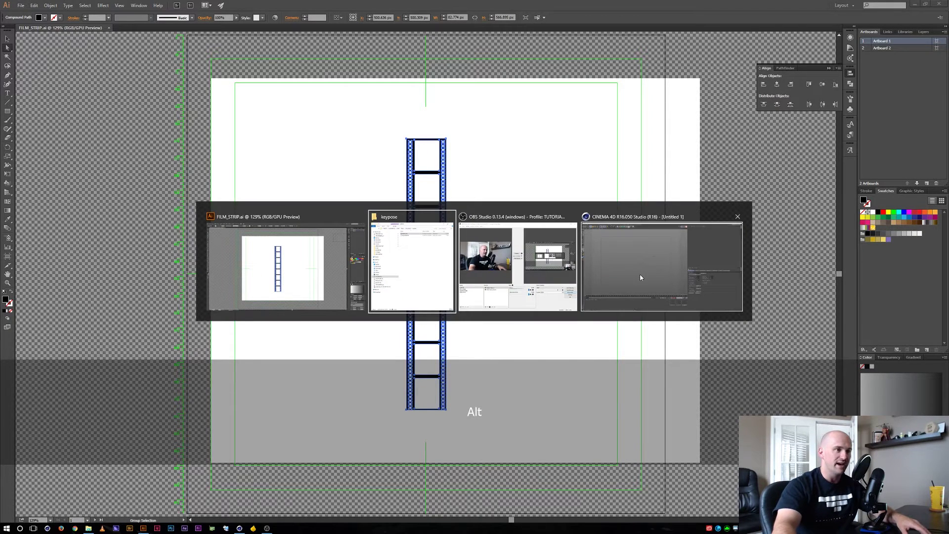
left_click(641, 277)
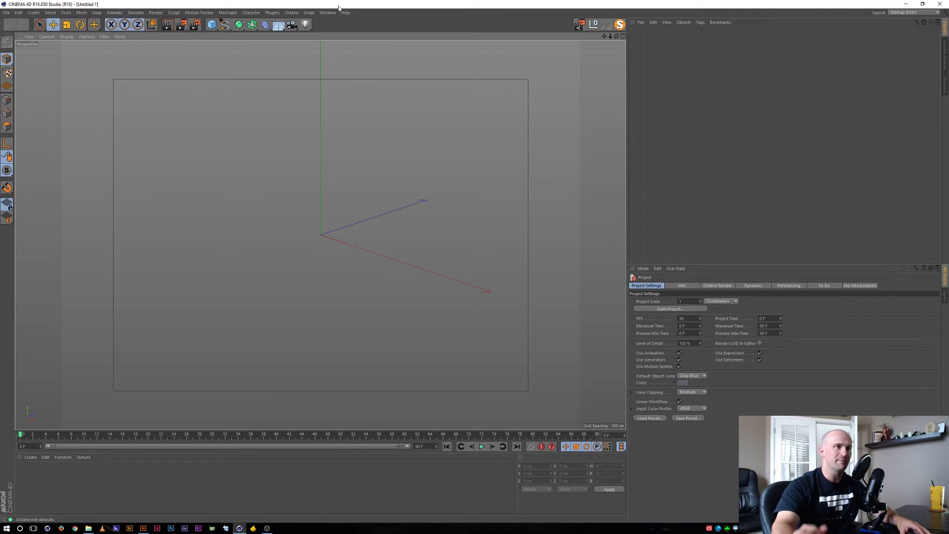
left_click(271, 12)
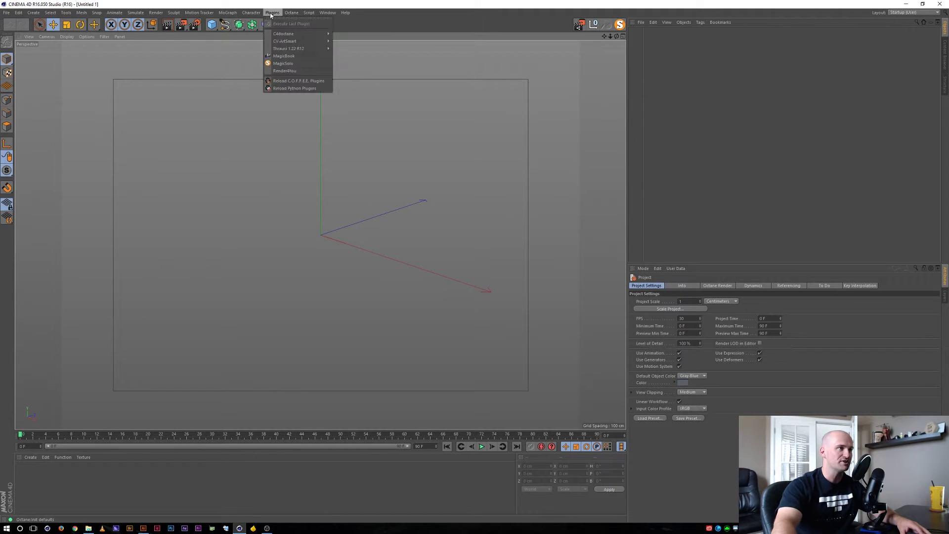
mouse_move(301, 41)
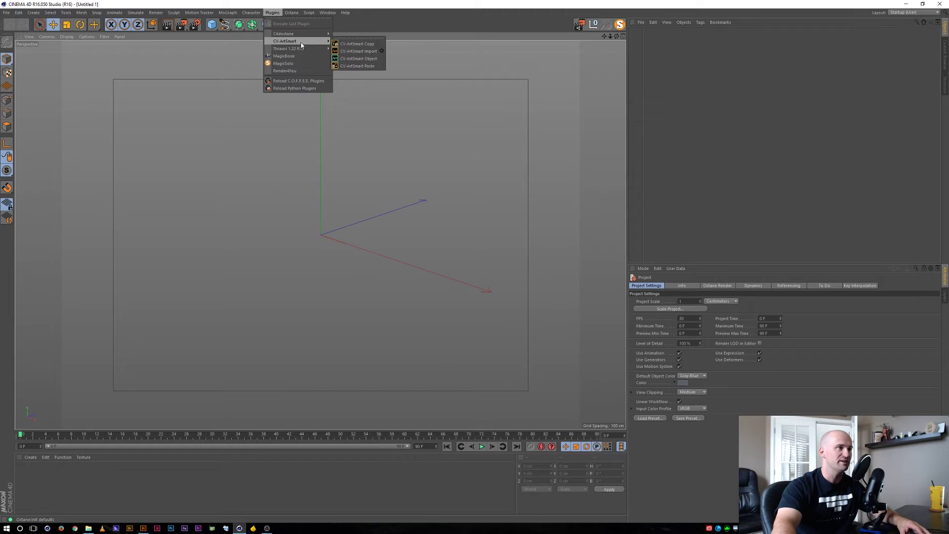
left_click(358, 66)
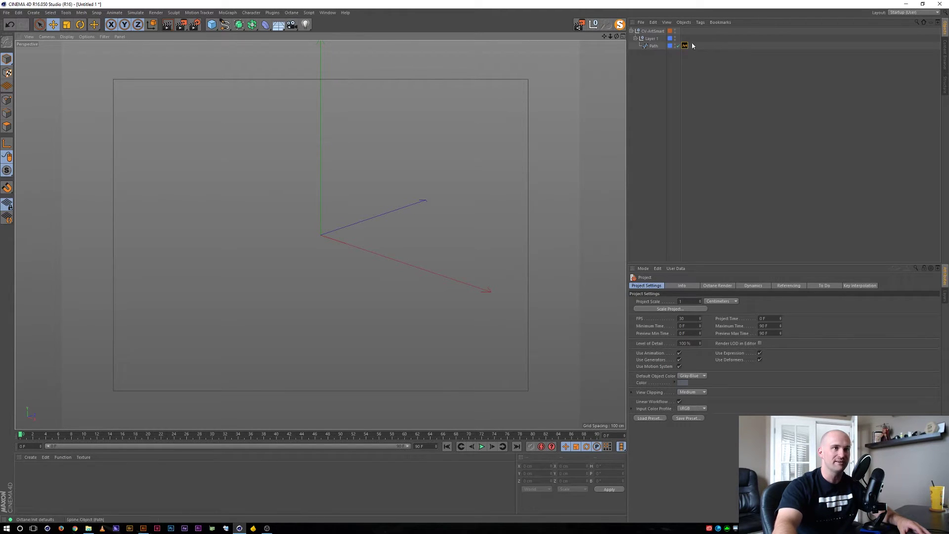
Take the Path spline out of its CV-ArtSmart hierarchy, then delete the leftover CV-ArtSmart group and the path's tag.
left_click(653, 46)
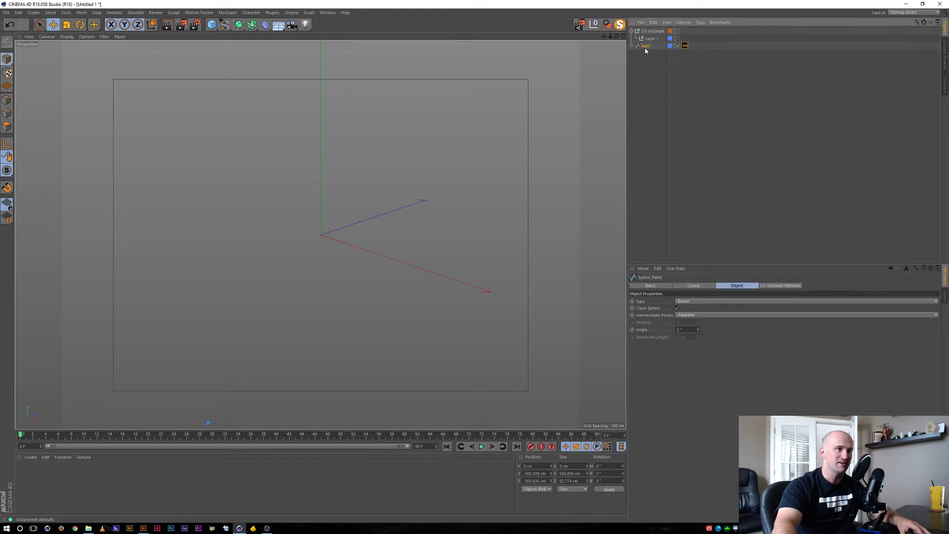
left_click(651, 32)
key("Delete")
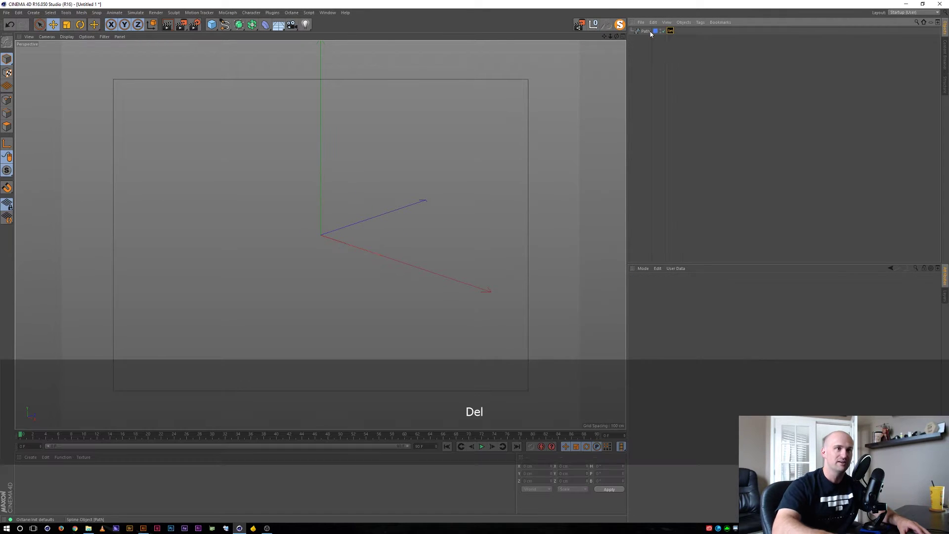
left_click(671, 31)
key("Delete")
Set the Path spline's X, Y and Z position to 0 cm so it is centred on the world origin.
left_click(645, 31)
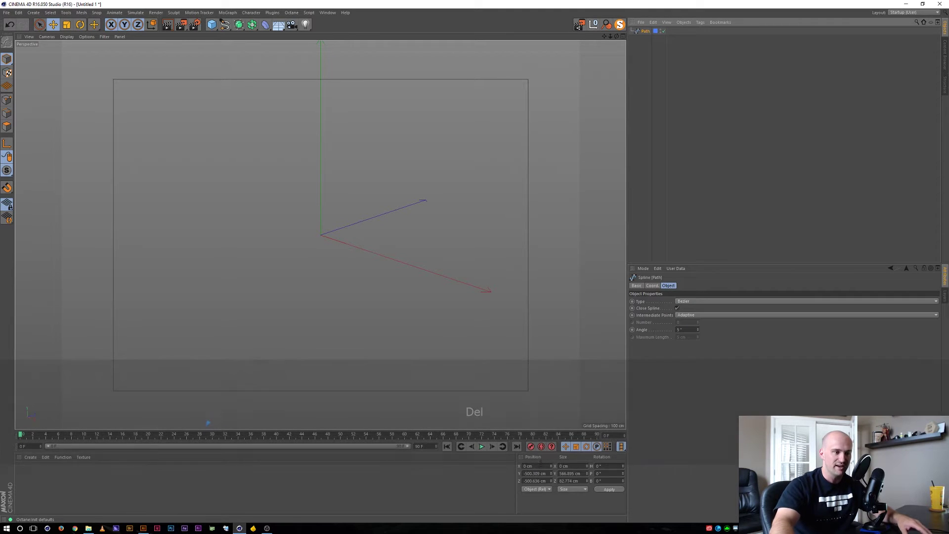
left_click_drag(538, 466, 499, 459)
type("0")
key("Tab")
type("0")
key("Tab")
type("0")
key("Return")
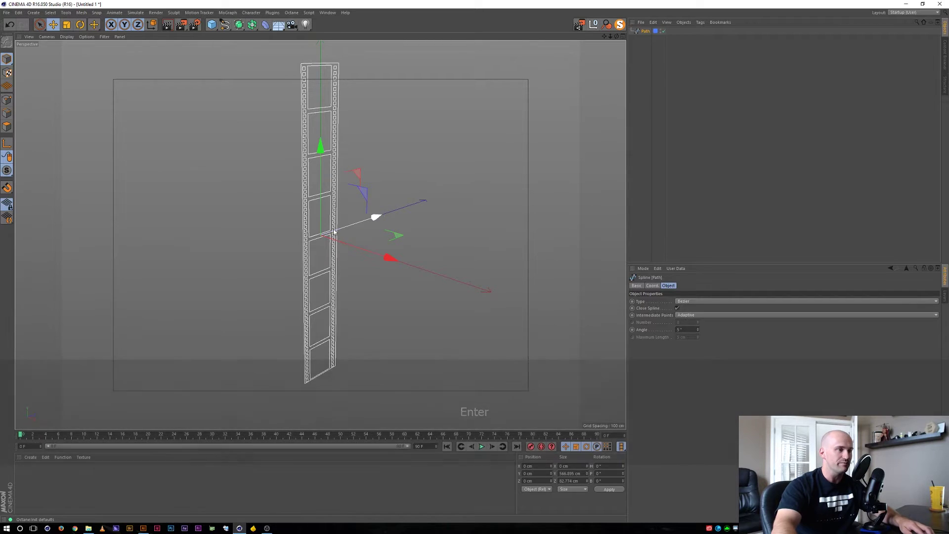
Add an Extrude generator as the parent of the Path spline to give the film strip thickness.
key("3")
left_click_drag(377, 213, 342, 236)
left_click(656, 81)
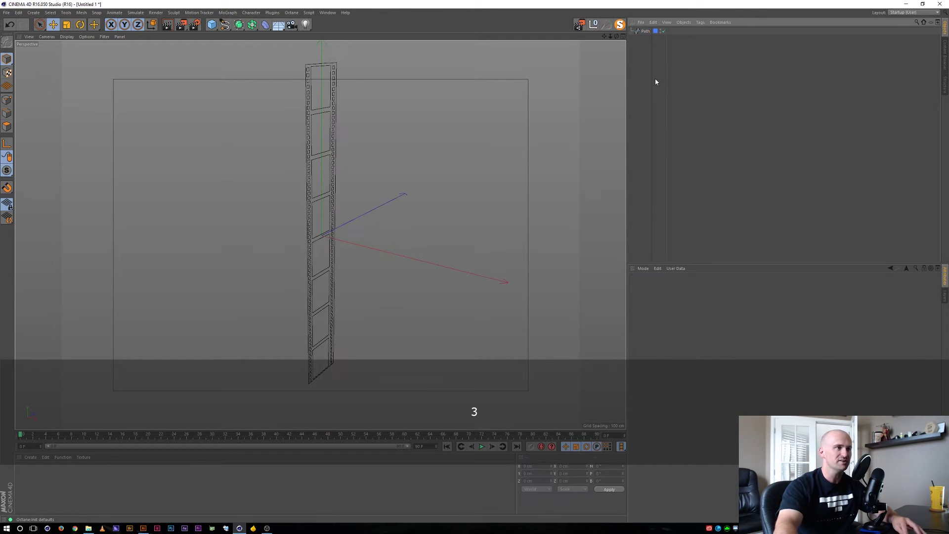
left_click(336, 126)
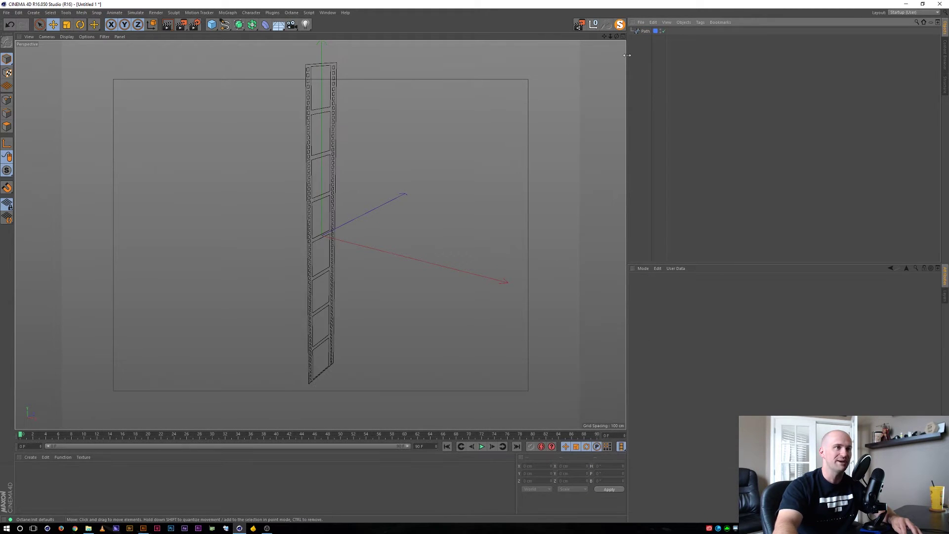
left_click(645, 32)
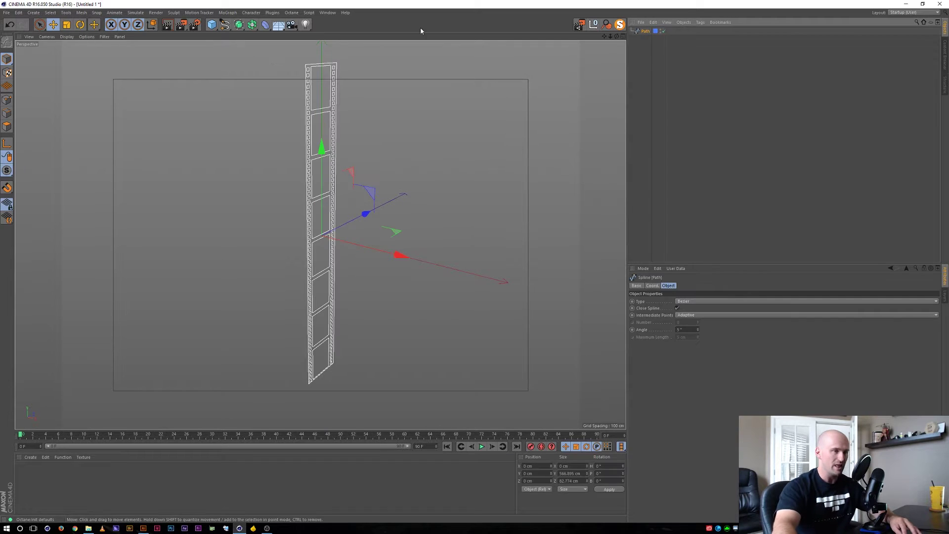
left_click(239, 25, "alt")
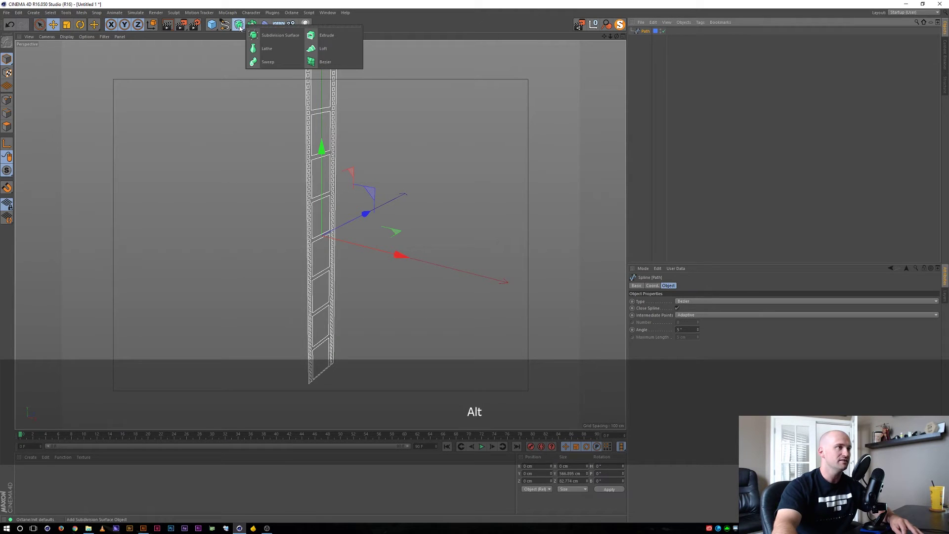
left_click(327, 35, "alt")
Switch the viewport display to Gouraud Shading (Lines) and inspect the extruded film strip from several angles.
key("3")
left_click_drag(317, 198, 411, 207)
left_click(64, 39)
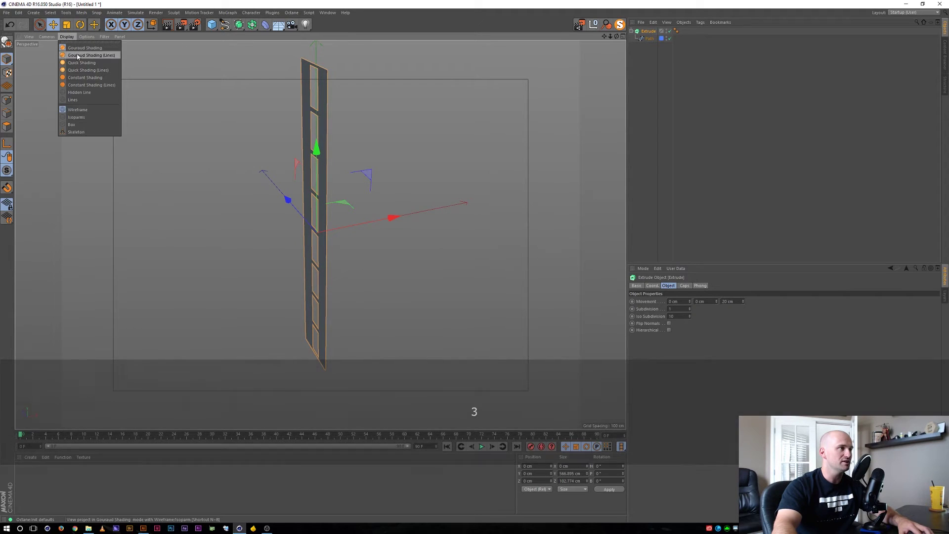
left_click(80, 55)
key("2")
mouse_move(321, 116)
left_mouse_down()
mouse_move(369, 88)
mouse_move(305, 110)
mouse_move(288, 98)
mouse_move(329, 156)
mouse_move(376, 127)
left_mouse_up()
key("3")
key("2")
left_click(645, 56)
key("3")
Rotate the Path spline 90° in heading inside the Extrude so its face aligns with the extrusion direction.
left_click(649, 39)
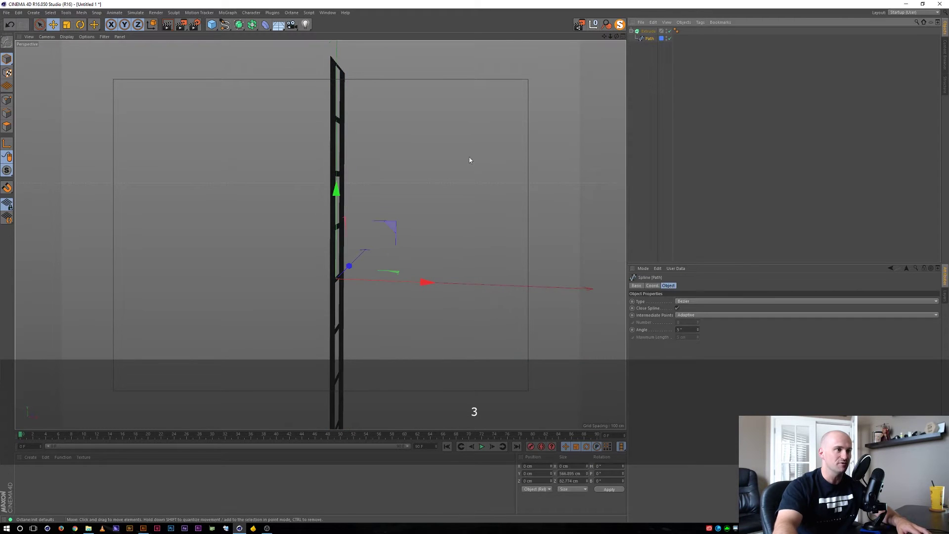
key("r")
left_click_drag(364, 291, 445, 243)
left_click_drag(322, 204, 310, 198)
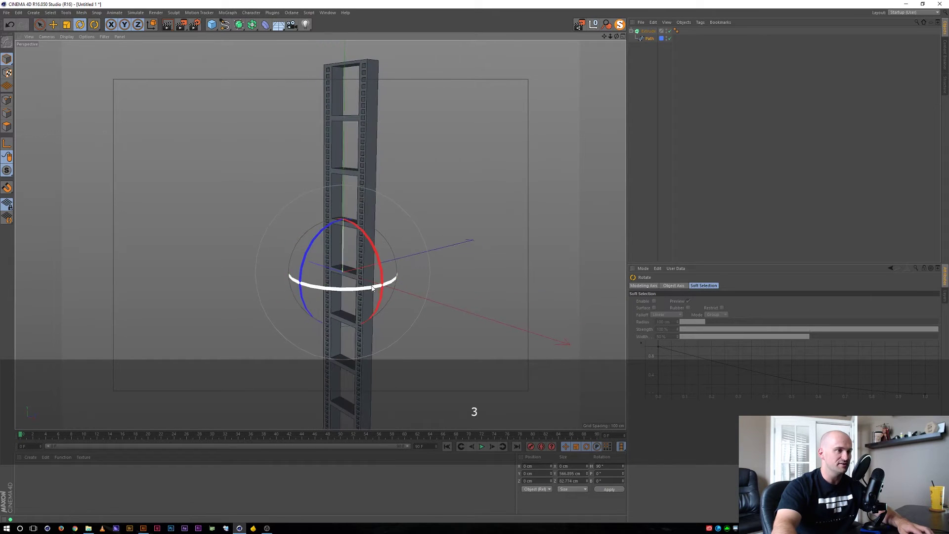
mouse_move(369, 287)
left_mouse_down()
mouse_move(272, 285)
mouse_move(368, 286)
left_mouse_up()
left_click(647, 79)
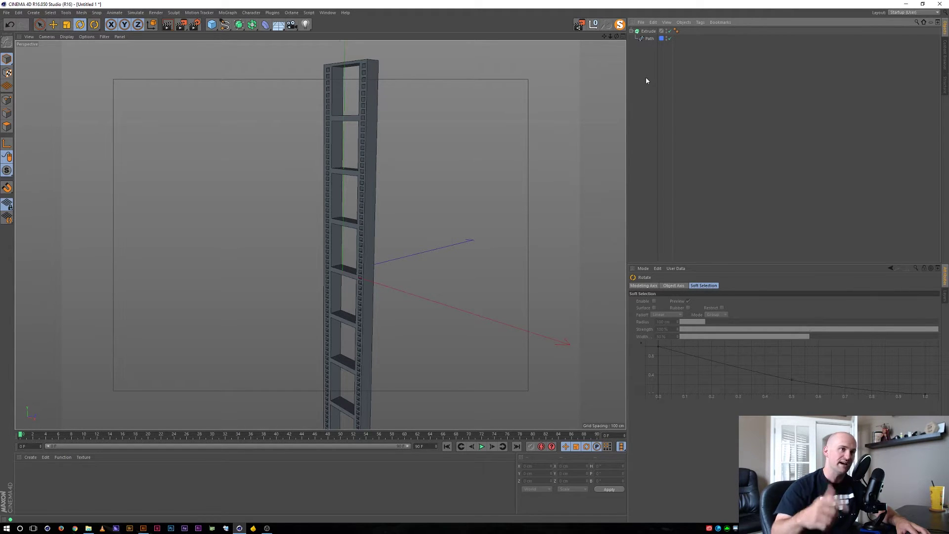
Set the Extrude object's Z movement to 1 cm to make the film strip thin.
key("3")
left_click_drag(355, 134, 368, 114)
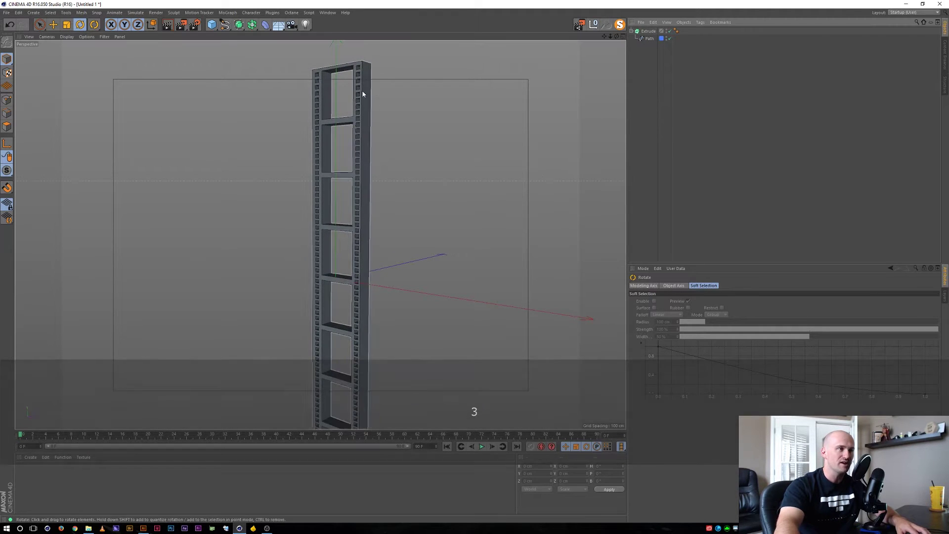
key("3")
key("2")
left_click_drag(347, 131, 249, 137)
left_click_drag(287, 188, 339, 186)
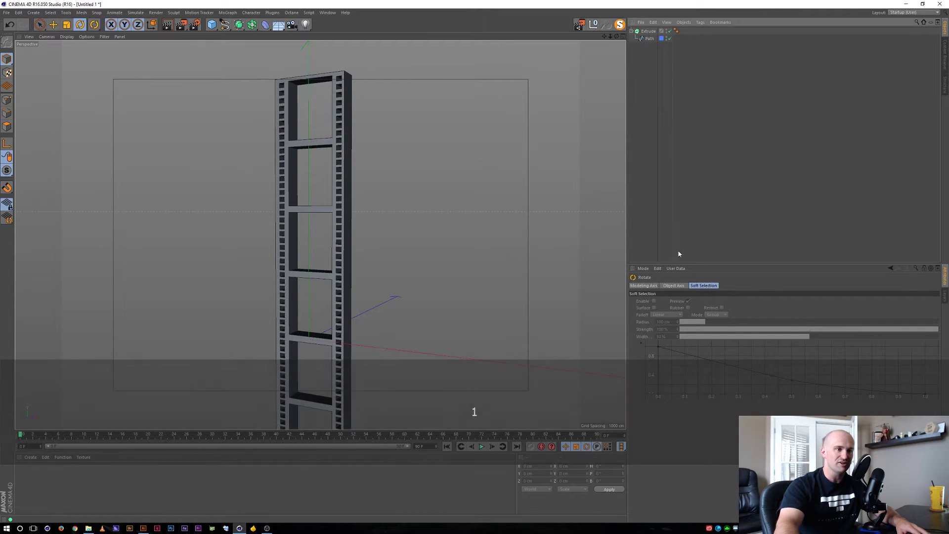
left_click(649, 32)
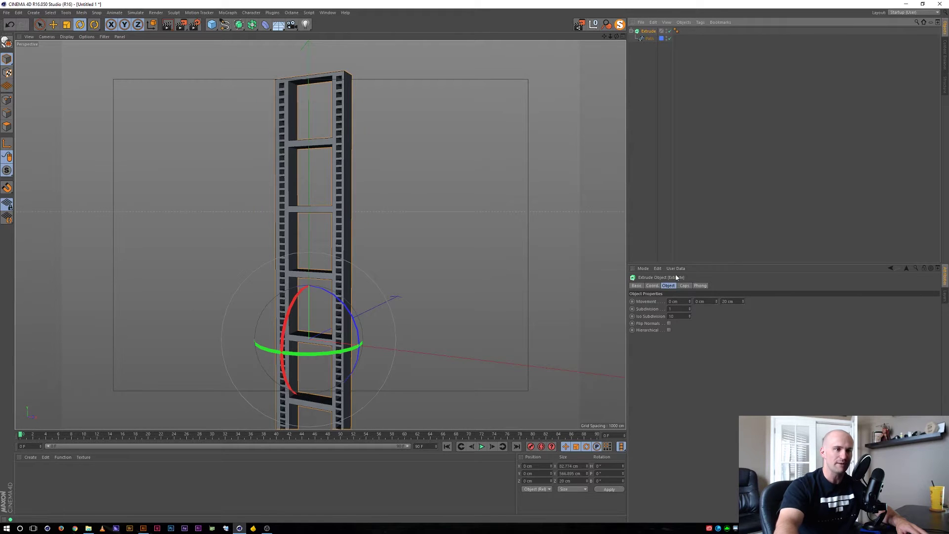
double_click(736, 302)
type("1")
key("Return")
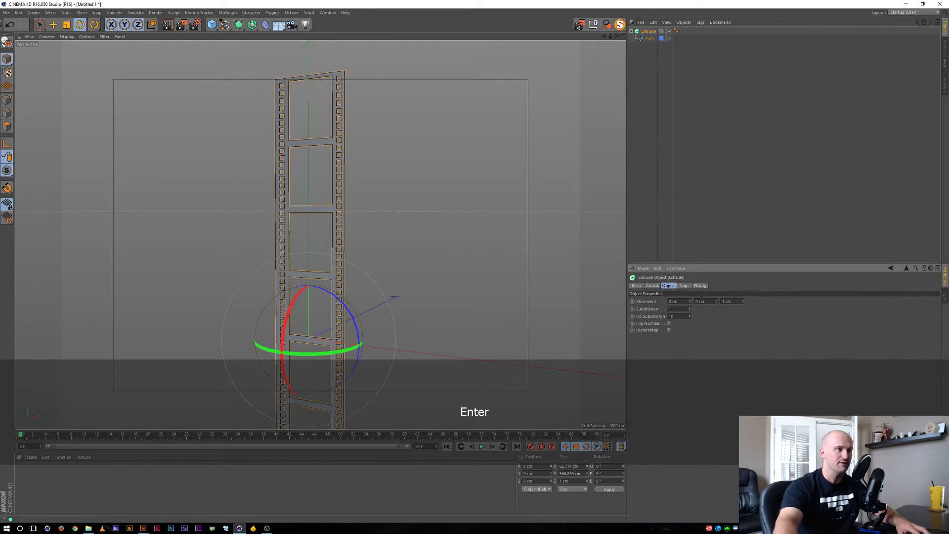
Add a Helix spline to the scene.
key("3")
left_click_drag(314, 181, 341, 203)
key("2")
key("1")
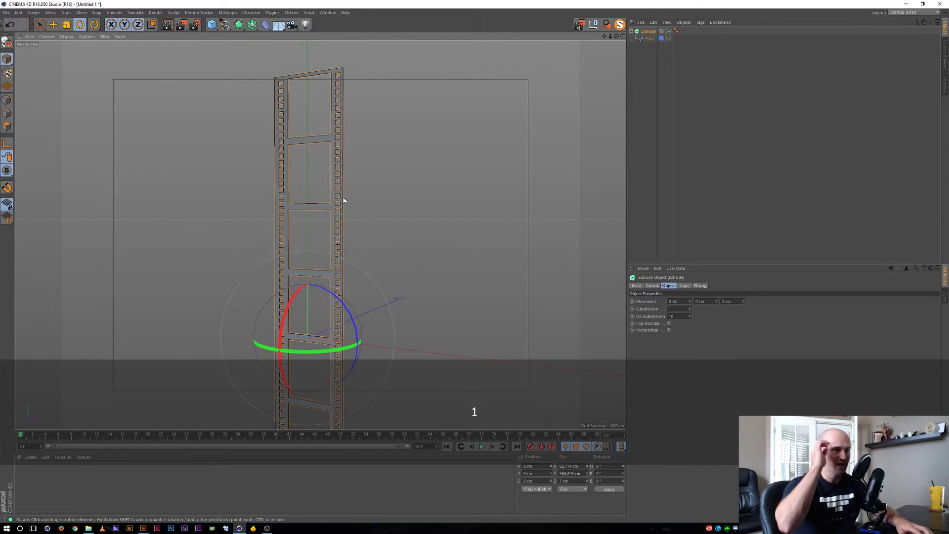
left_click(225, 25)
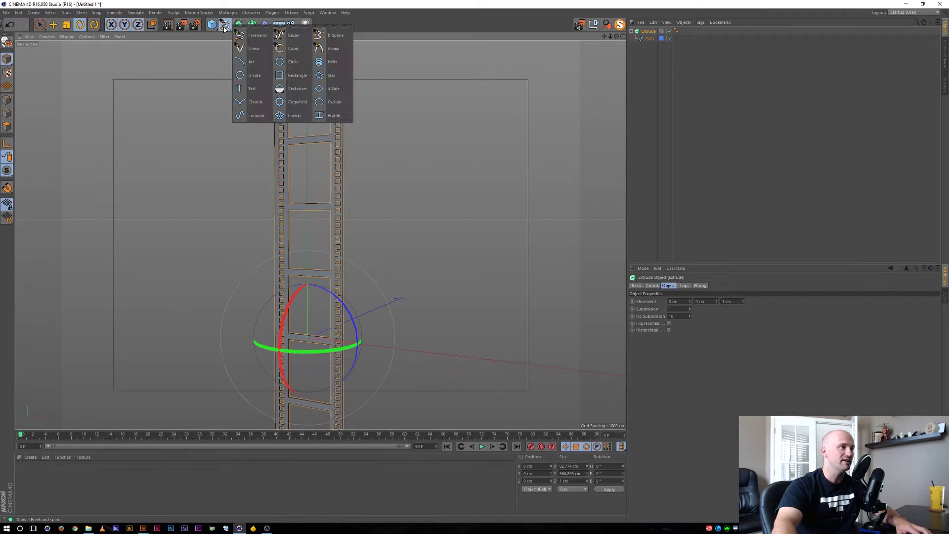
left_click(331, 62)
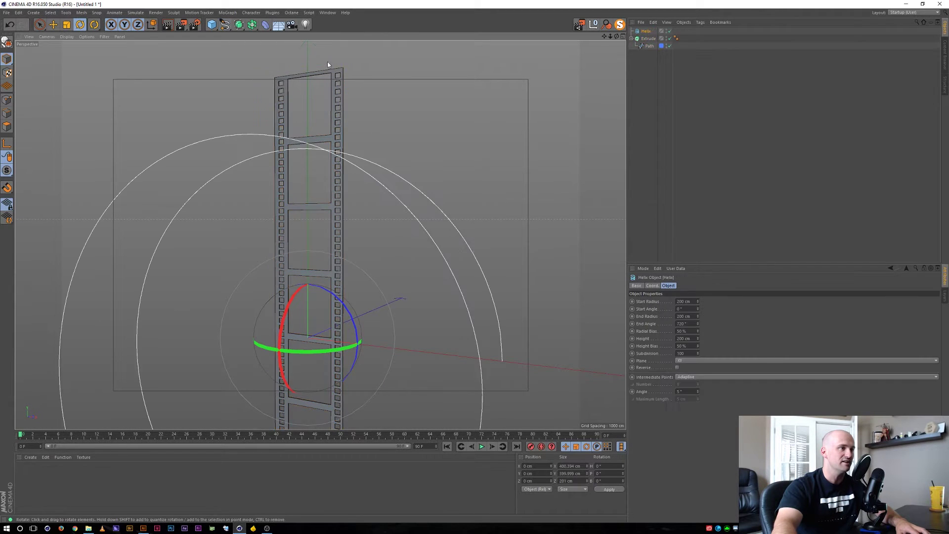
key("r")
left_click_drag(301, 288, 289, 359)
key("ctrl+z")
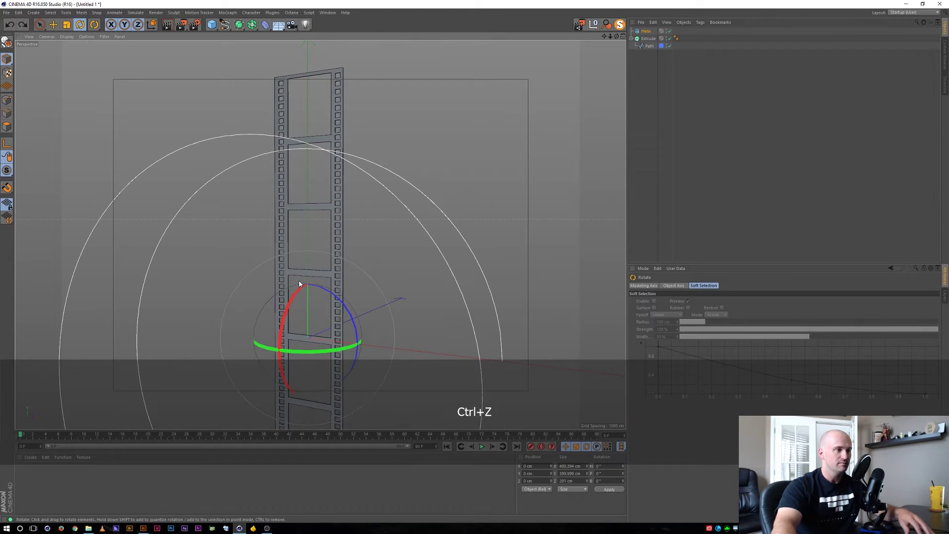
Rotate the Helix 90° in pitch so that its axis stands vertically beside the film strip.
left_click_drag(295, 308, 289, 354)
key("2")
left_click_drag(325, 263, 298, 252)
key("1")
left_click_drag(304, 241, 296, 162)
Increase the Helix height to about 1140 cm and rotate its pitch to -90° so it extends upward.
left_click(648, 31)
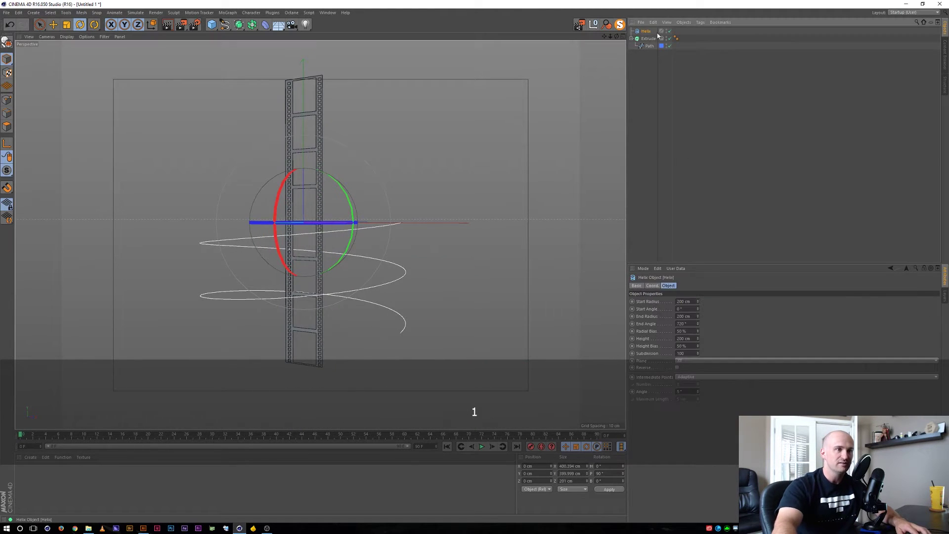
left_click_drag(698, 339, 698, 302)
left_click_drag(284, 183, 369, 301)
Move the Helix down along the vertical axis to a Y position of about -315 cm.
key("space")
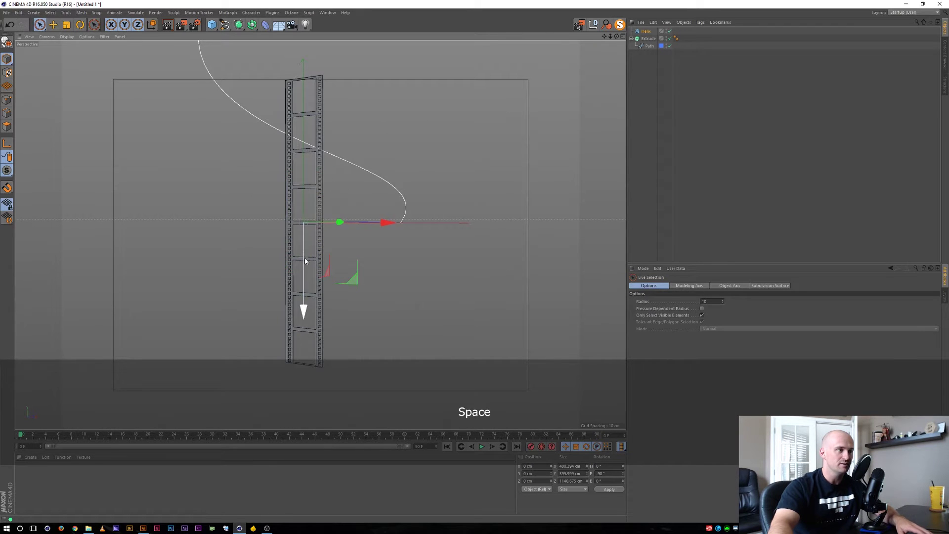
left_click_drag(305, 261, 314, 243)
key("3")
key("2")
key("1")
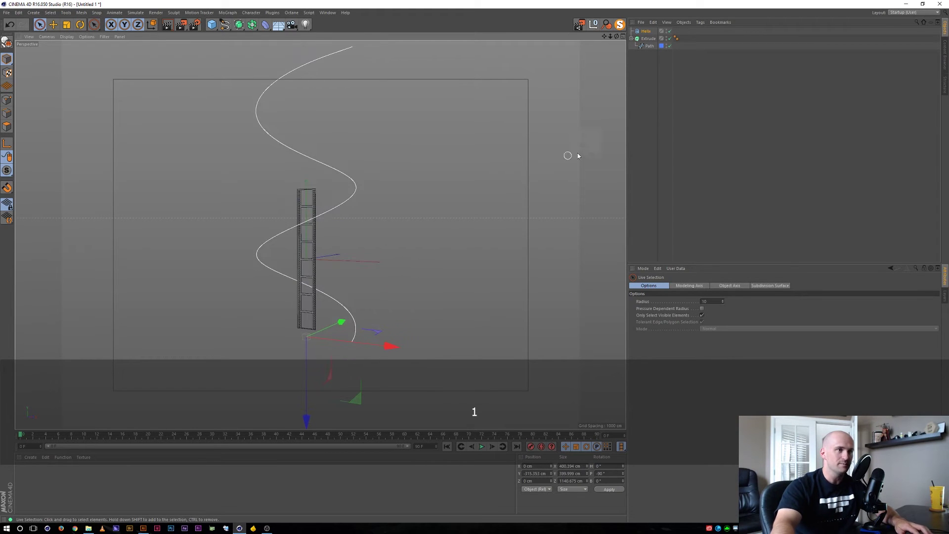
Rename the Extrude object to FILM STRIP and collapse its hierarchy.
left_click(651, 77)
left_click(648, 38)
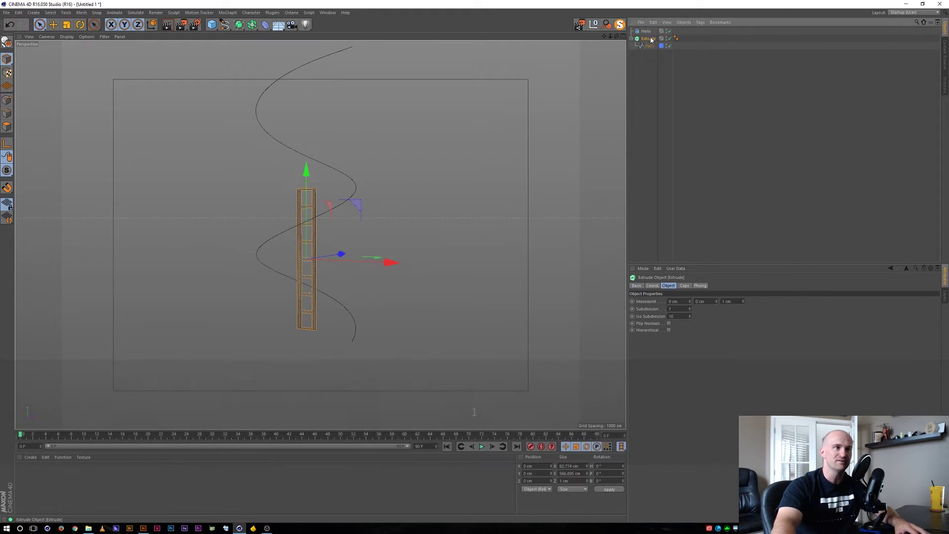
key("shift")
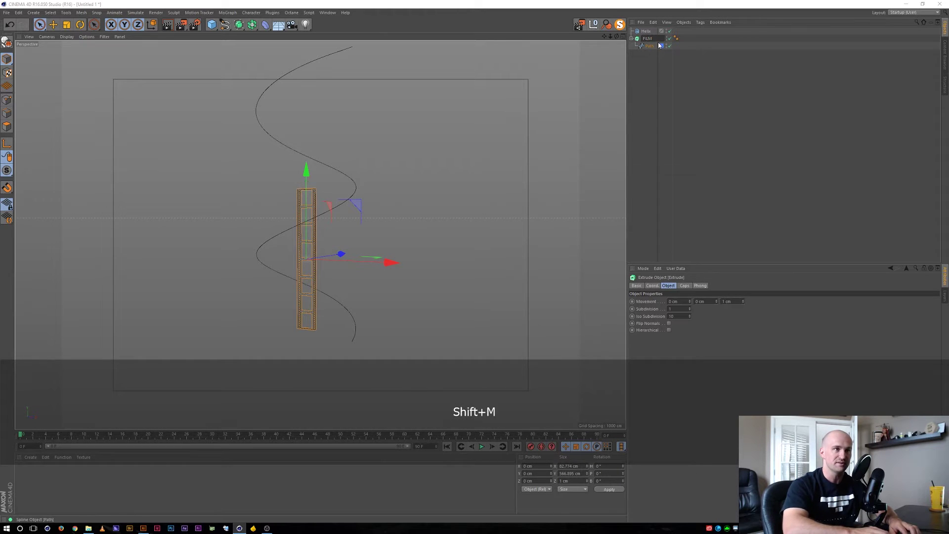
type("FILM STRIP")
key("Return")
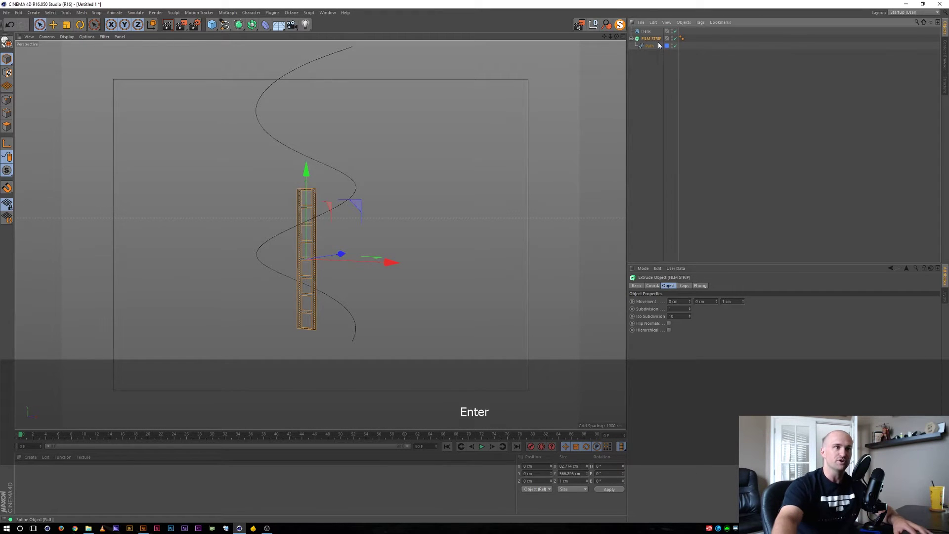
left_click(631, 39)
Group the FILM STRIP object under a new null.
left_click(662, 61)
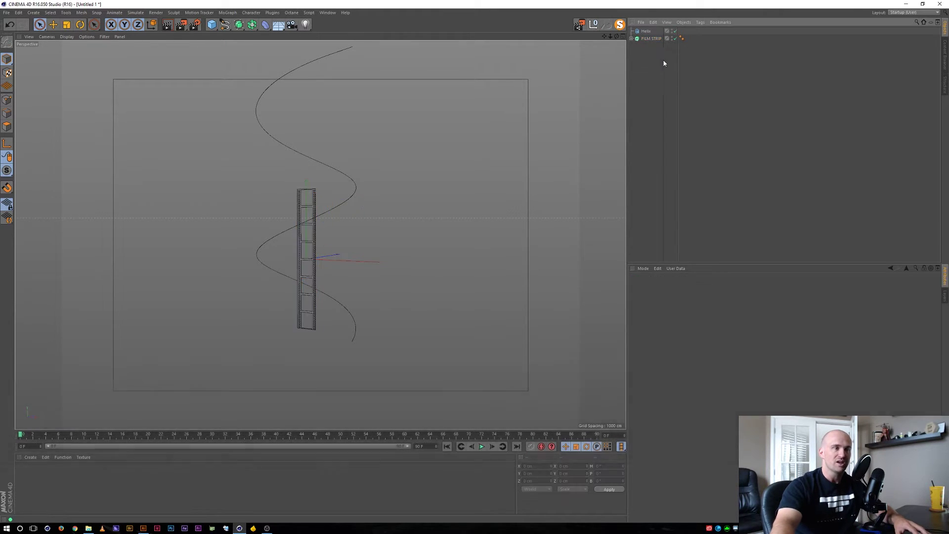
left_click(647, 39)
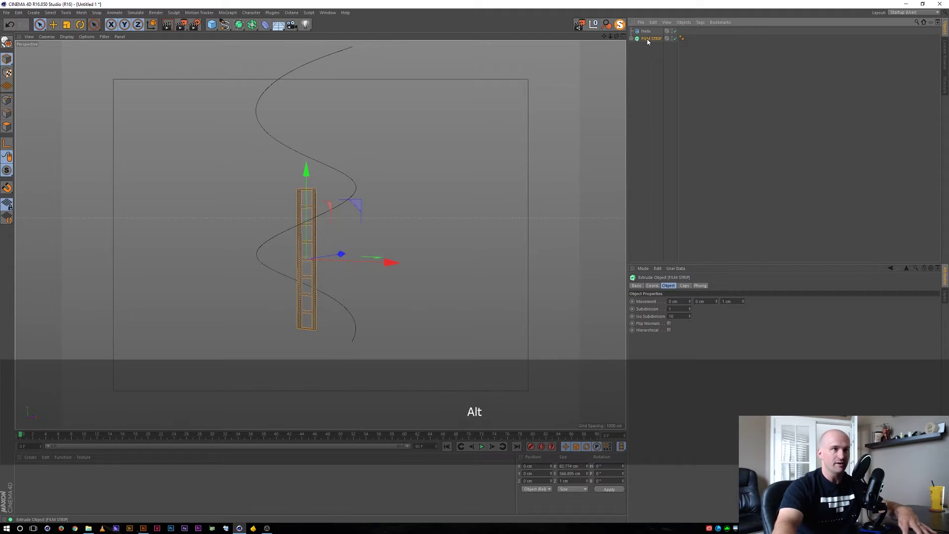
key("alt+g")
left_click(631, 38)
key("Escape")
Add a Spline Wrap deformer inside the null, alongside the FILM STRIP object.
key("shift+c")
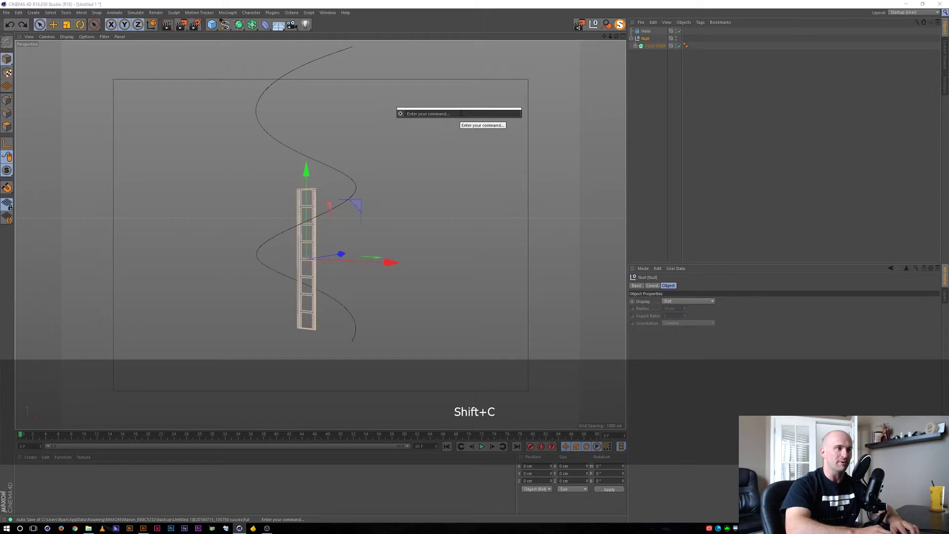
type("spl")
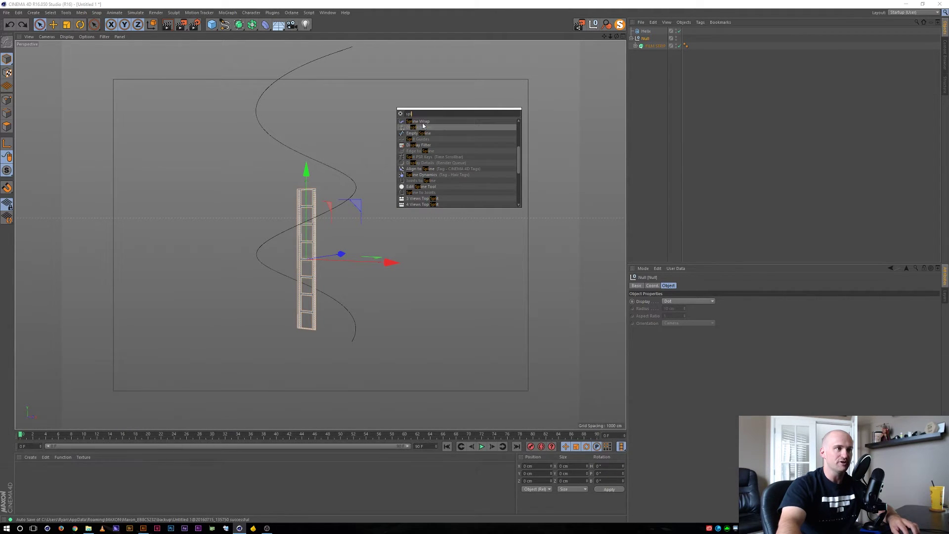
key("shift")
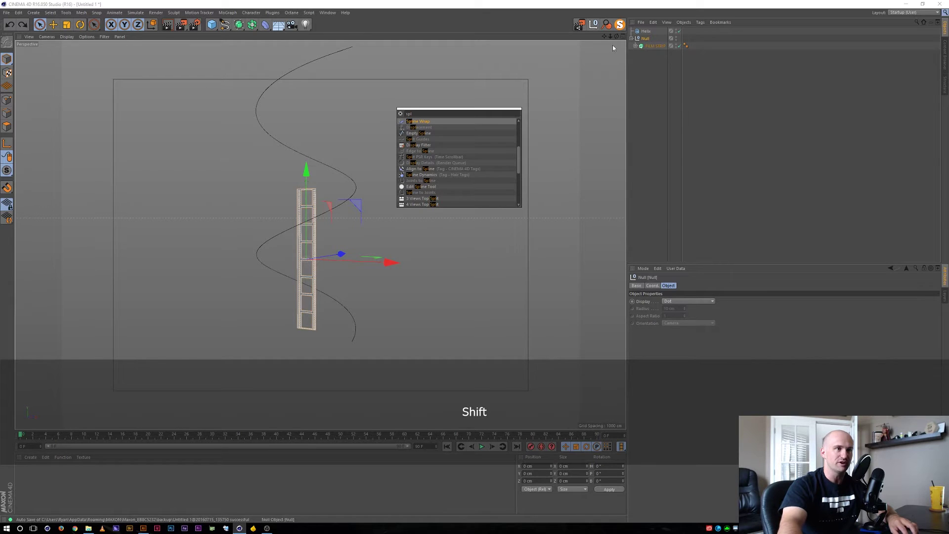
left_click(414, 122, "shift")
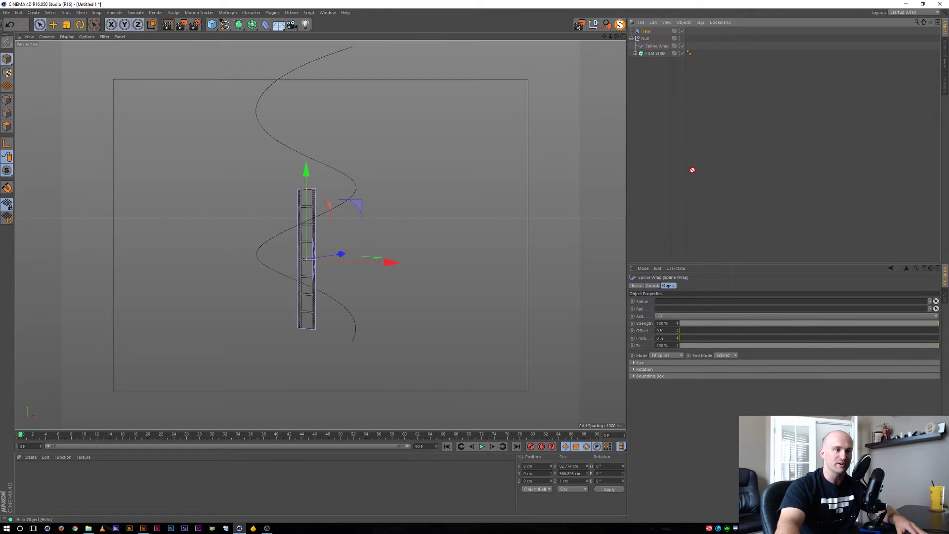
Assign the Helix as the Spline Wrap's spline and set the wrap axis to +Y.
left_click_drag(695, 199, 674, 303)
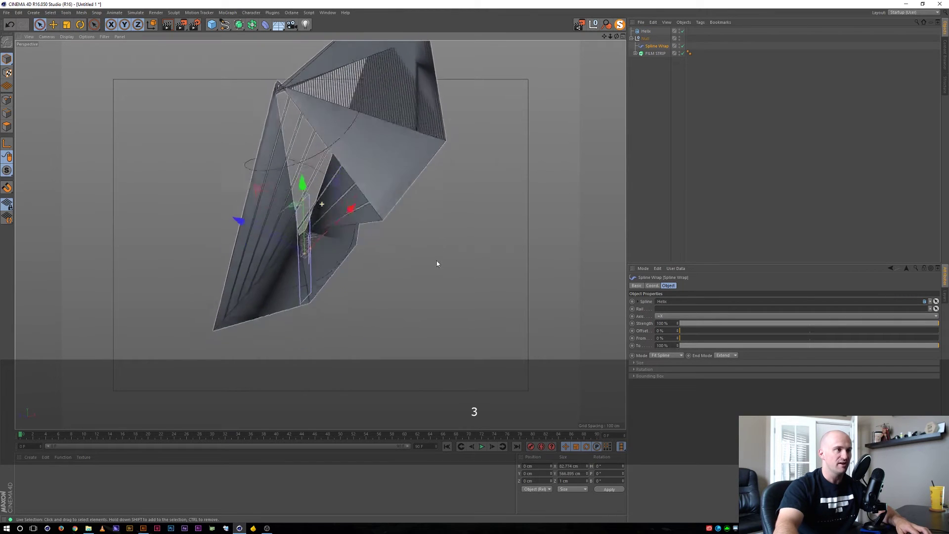
left_click_drag(437, 264, 327, 188)
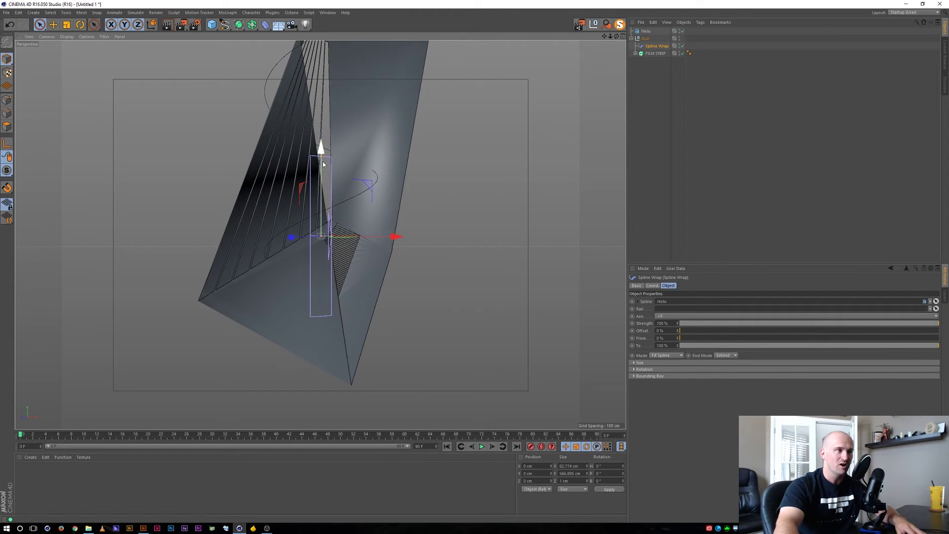
left_click(666, 316)
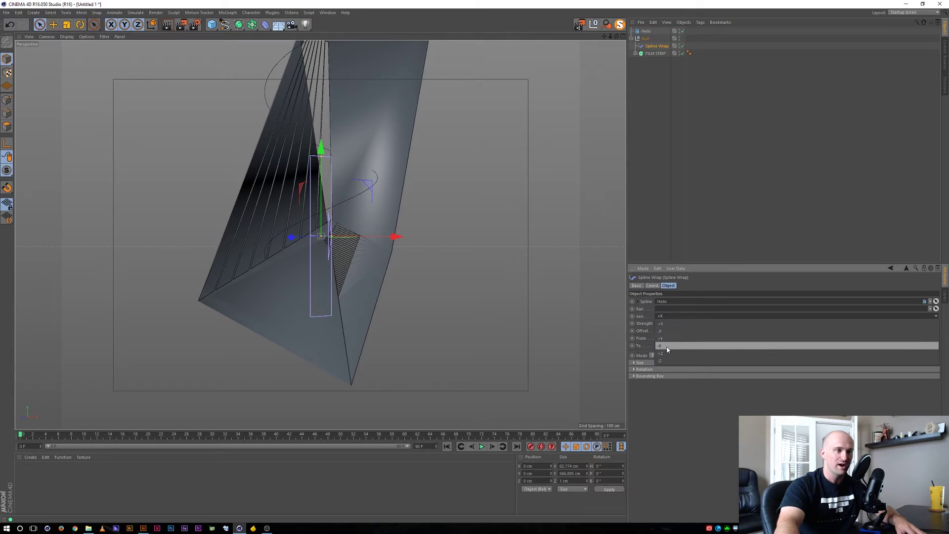
left_click(668, 339)
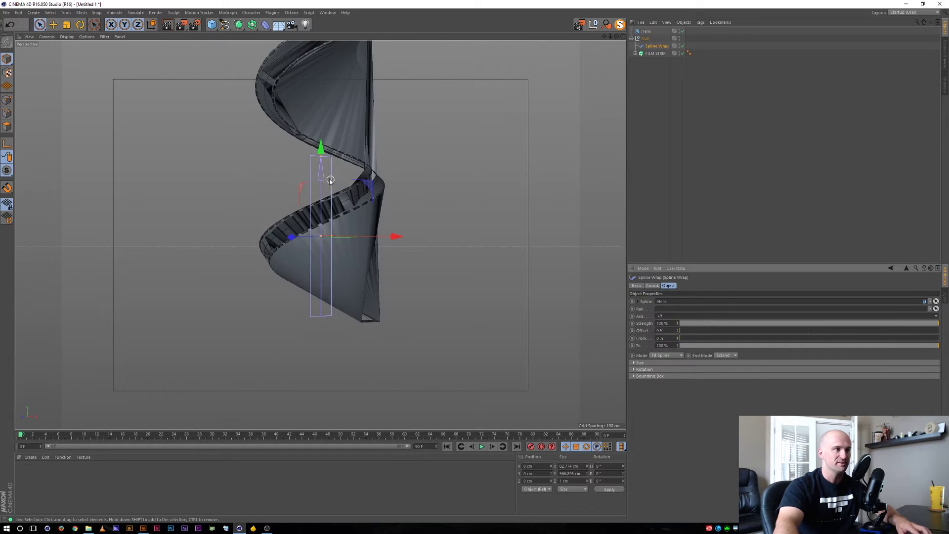
left_click_drag(411, 225, 316, 254)
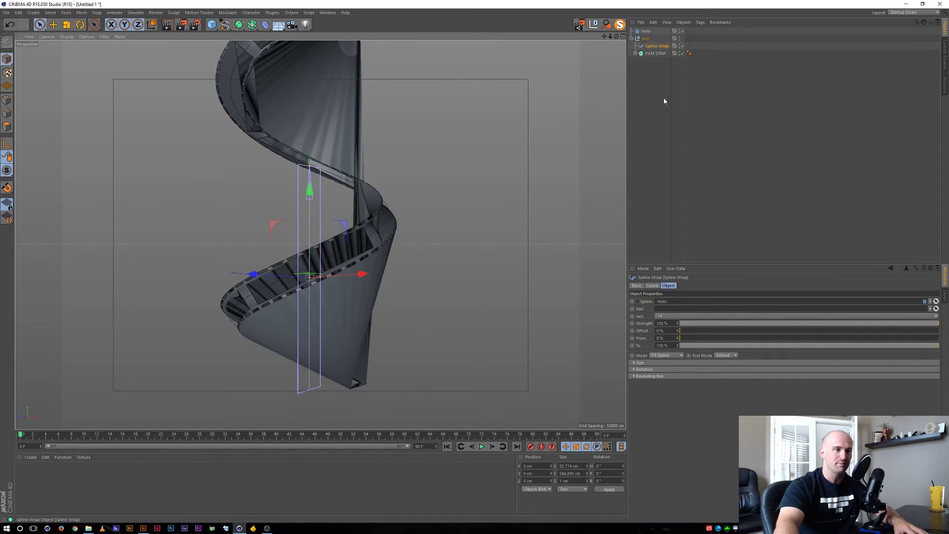
Switch the Spline Wrap mode to Keep Length and set its offset to 33%.
left_click(664, 356)
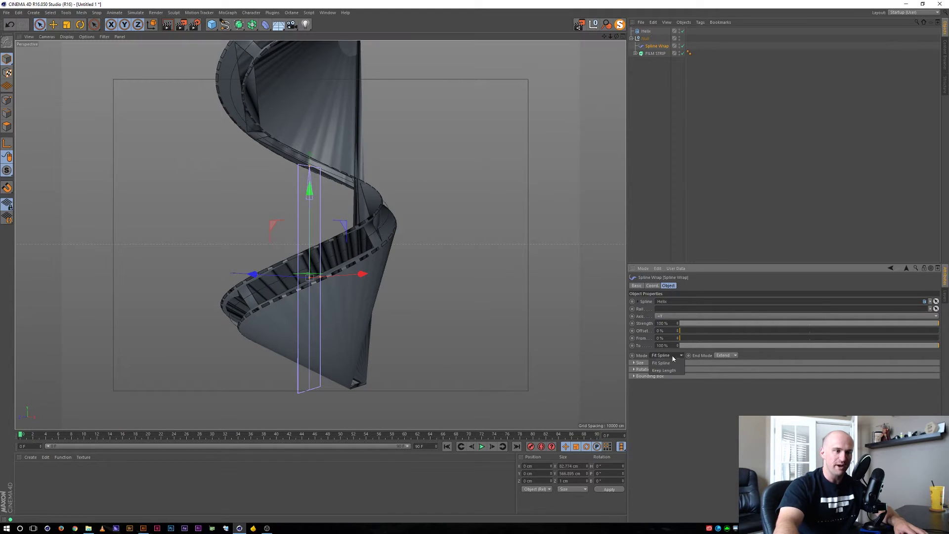
left_click(664, 371)
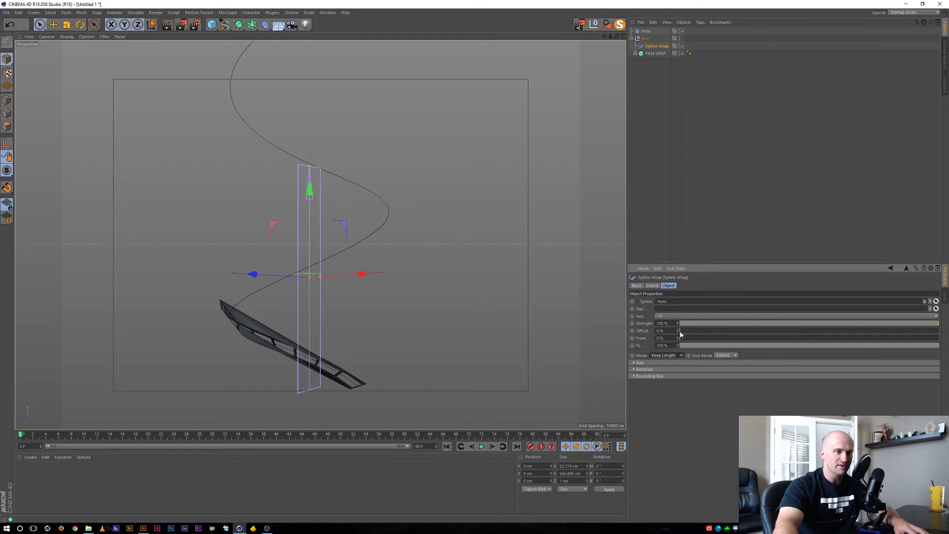
left_click_drag(681, 333, 765, 330)
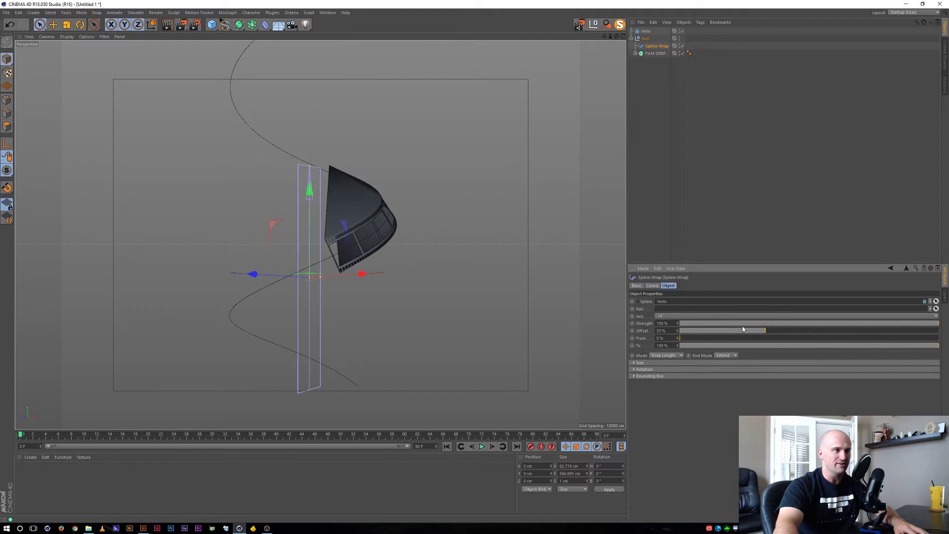
Set the intermediate points of the Path spline inside FILM STRIP to Natural.
key("2")
left_click_drag(319, 191, 415, 176)
key("3")
left_click_drag(442, 230, 392, 264)
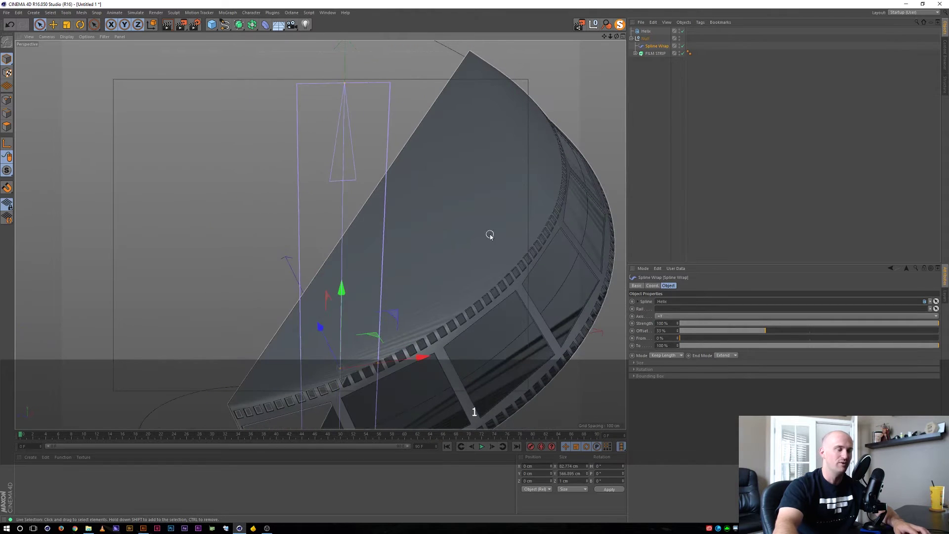
left_click_drag(490, 235, 452, 229, "alt")
left_click_drag(392, 222, 212, 152, "alt")
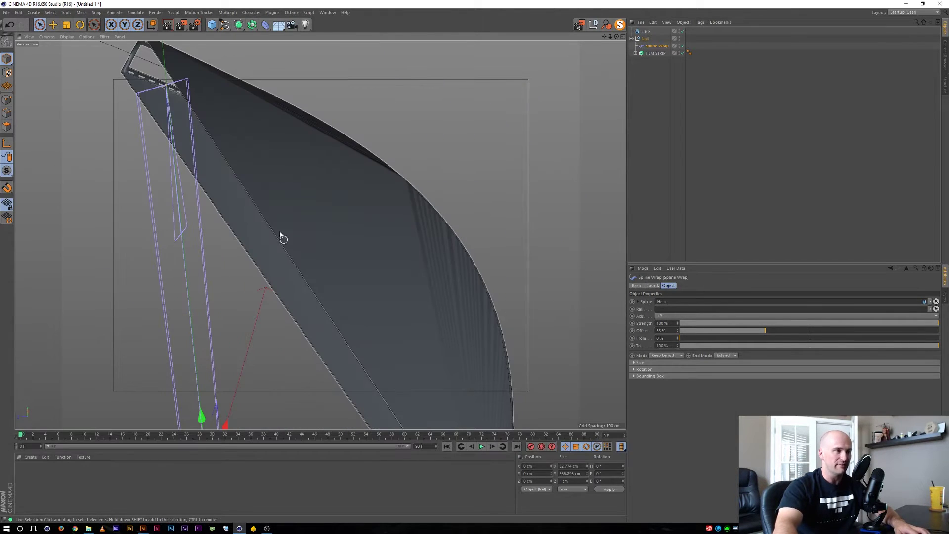
mouse_move(356, 220)
left_mouse_down("alt")
mouse_move(339, 237)
mouse_move(362, 238)
left_mouse_up("alt")
left_click(636, 53)
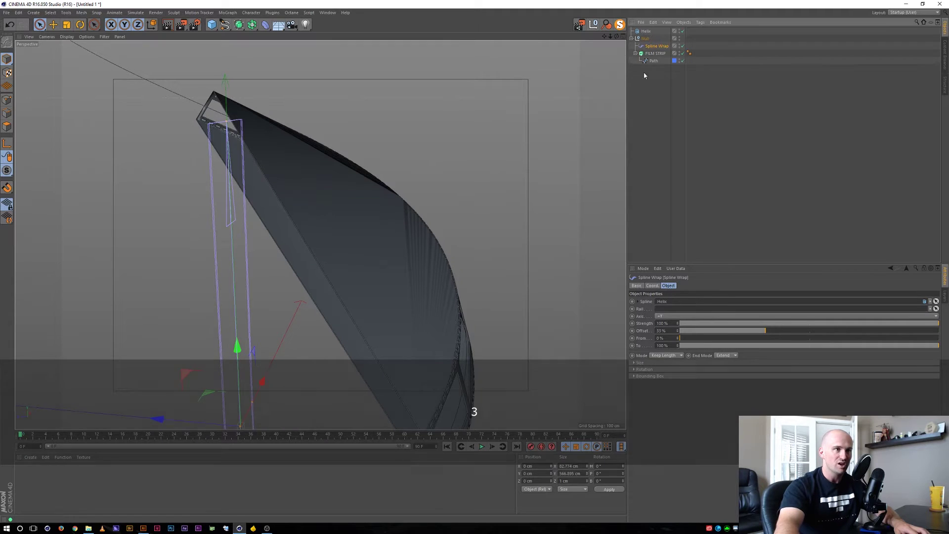
left_click(654, 60)
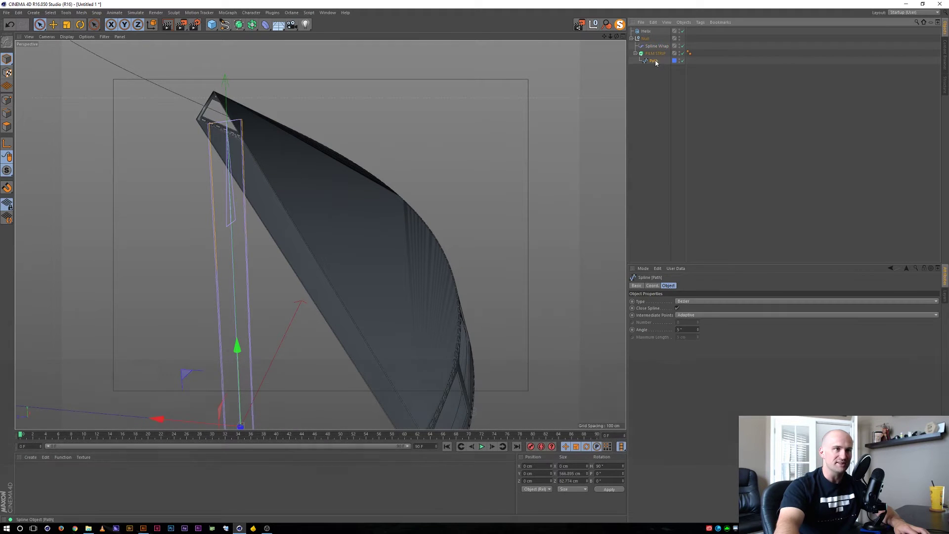
left_click(689, 314)
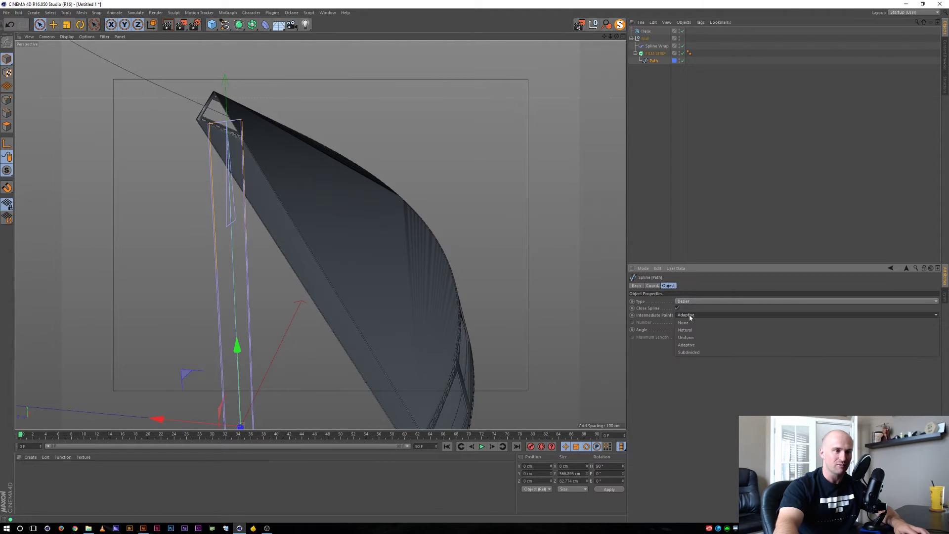
left_click(691, 328)
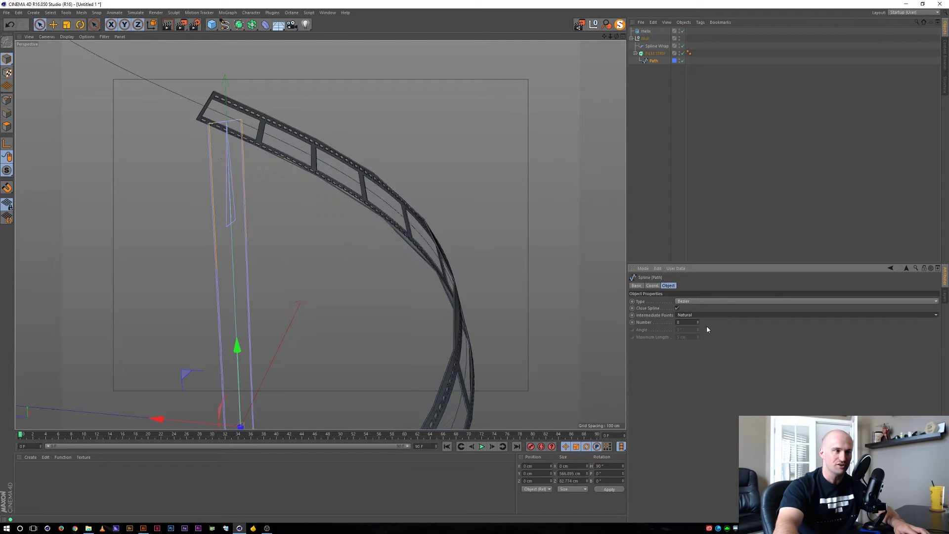
Slide the film strip back and forth along the helix, leaving the Spline Wrap offset at 28%.
left_click_drag(432, 248, 413, 241, "alt")
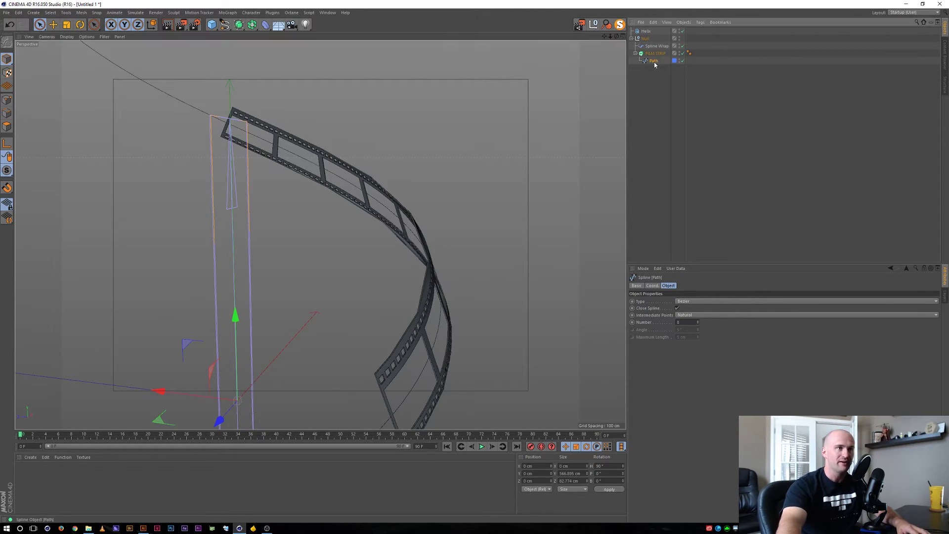
left_click_drag(423, 231, 390, 223, "alt")
left_click(656, 46)
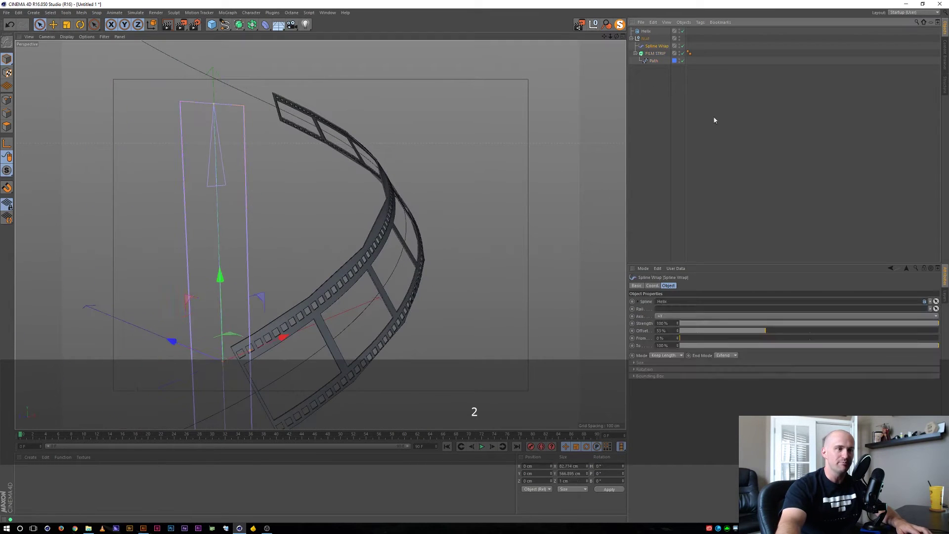
left_click_drag(805, 328, 721, 332)
left_click_drag(333, 298, 410, 267, "alt")
left_click_drag(726, 333, 753, 329)
key("2")
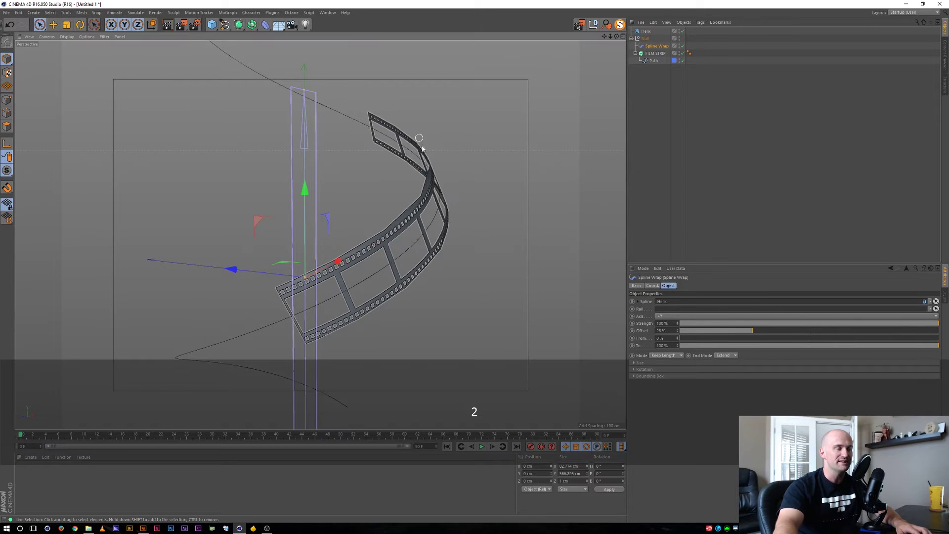
Set the Path spline's number of intermediate points to 20.
left_click_drag(544, 147, 514, 183)
key("3")
left_click(653, 61)
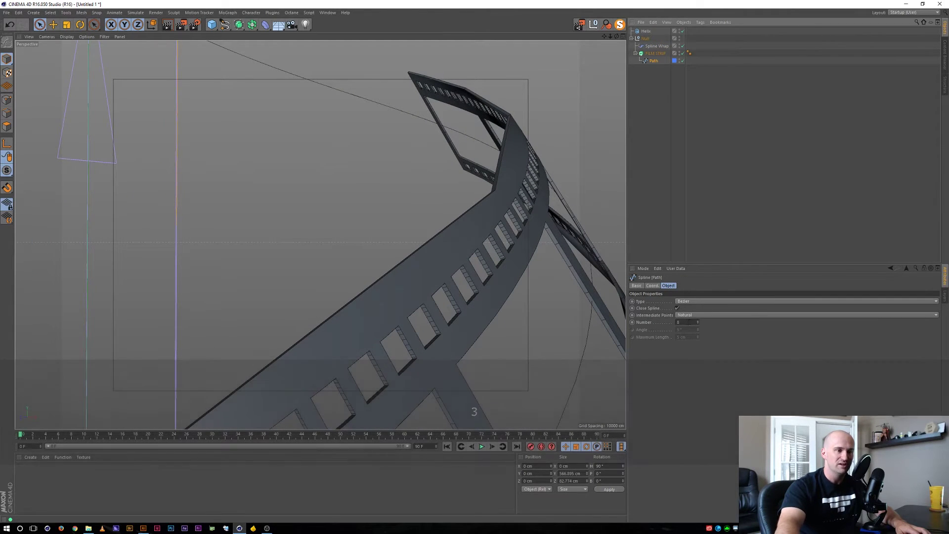
left_click(686, 322)
type("20")
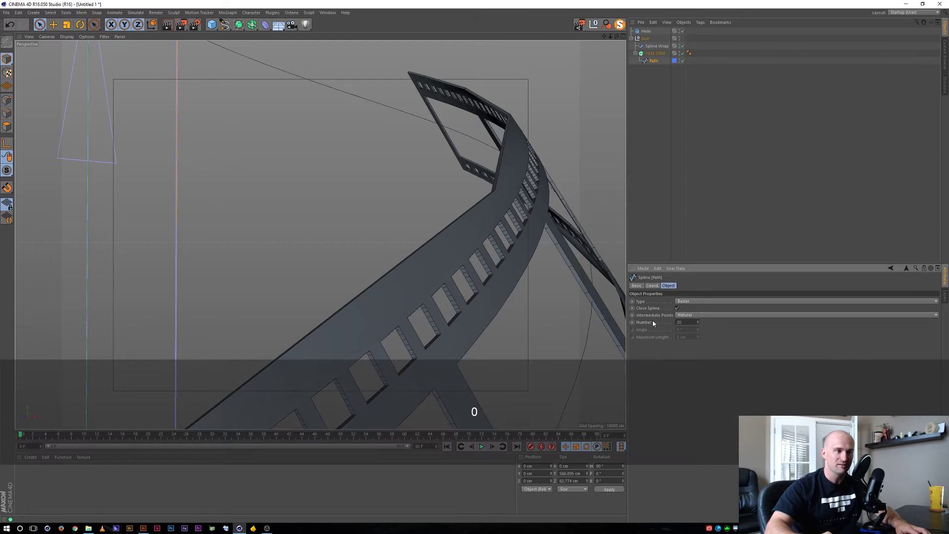
key("Return")
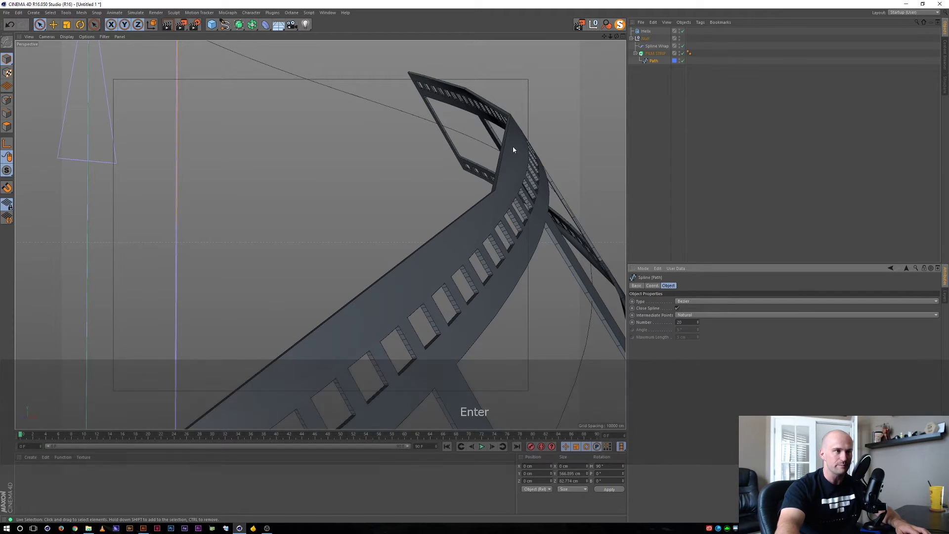
Raise the Path spline's number of intermediate points to 50 and check the smoothness of the curved strip.
key("3")
left_click_drag(512, 228, 540, 233)
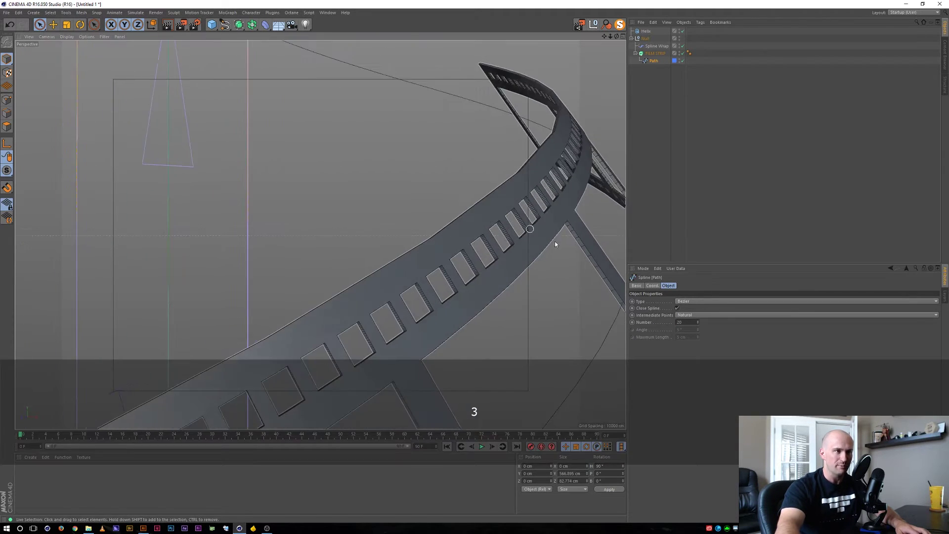
left_click_drag(685, 323, 657, 317)
type("50")
key("Return")
key("2")
left_click_drag(561, 138, 536, 143)
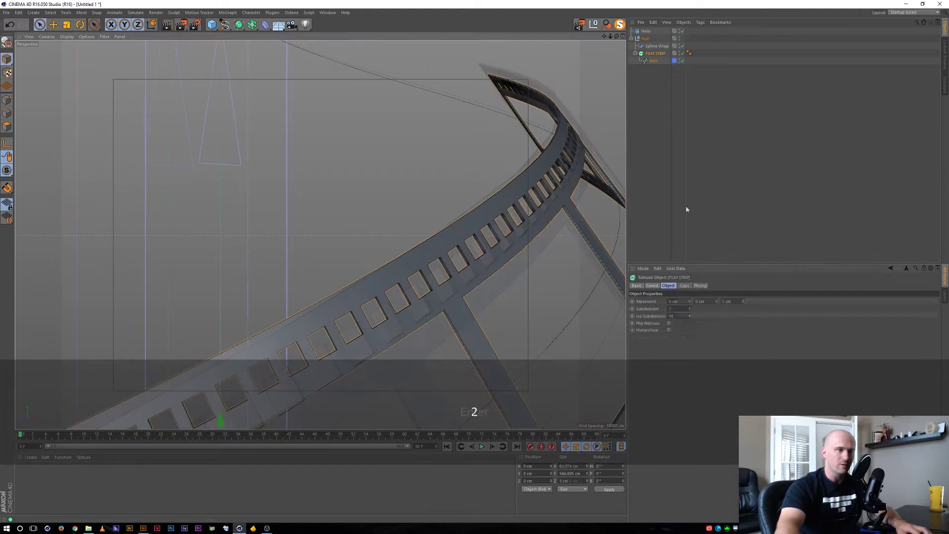
left_click(652, 61)
left_click_drag(519, 226, 451, 248)
Move the film strip down the helix by lowering the Spline Wrap offset to 14%.
key("2")
left_click(650, 47)
left_click(651, 47)
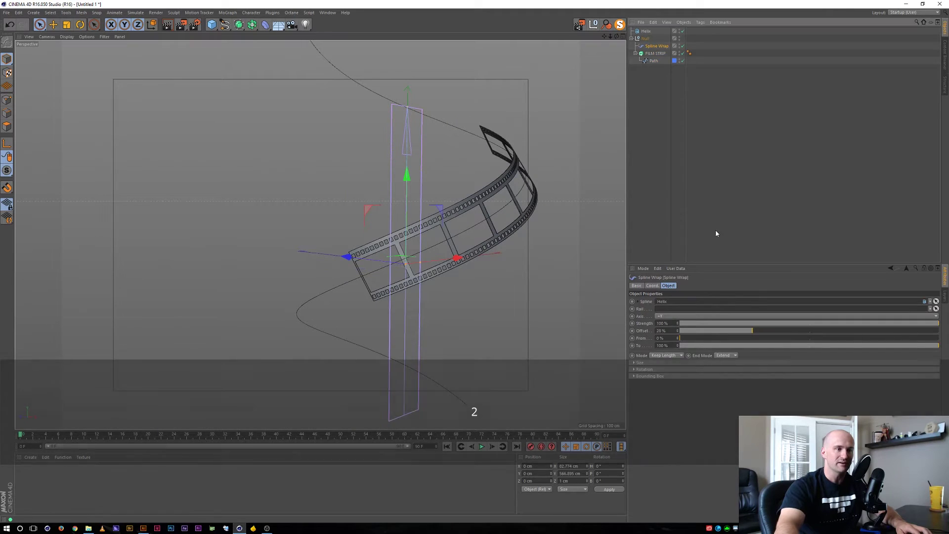
left_click(744, 331)
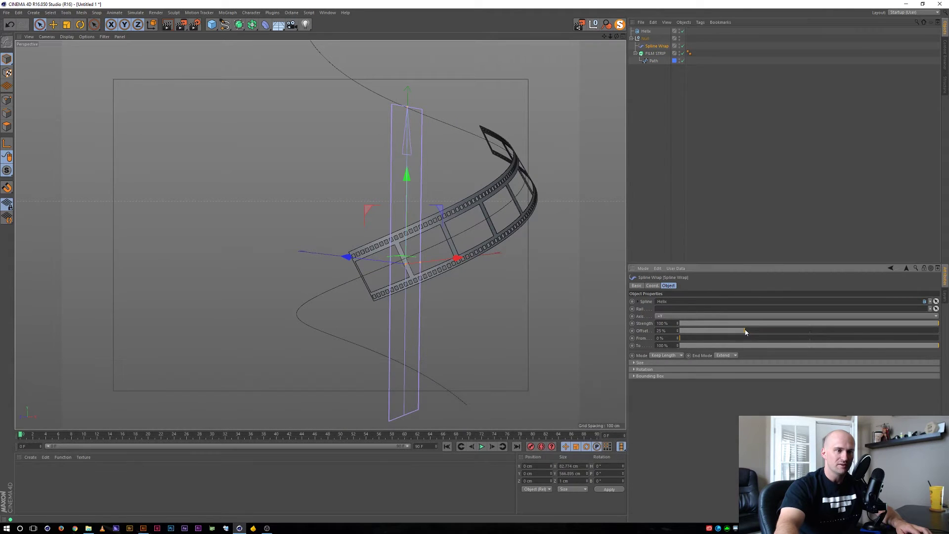
left_click(713, 332)
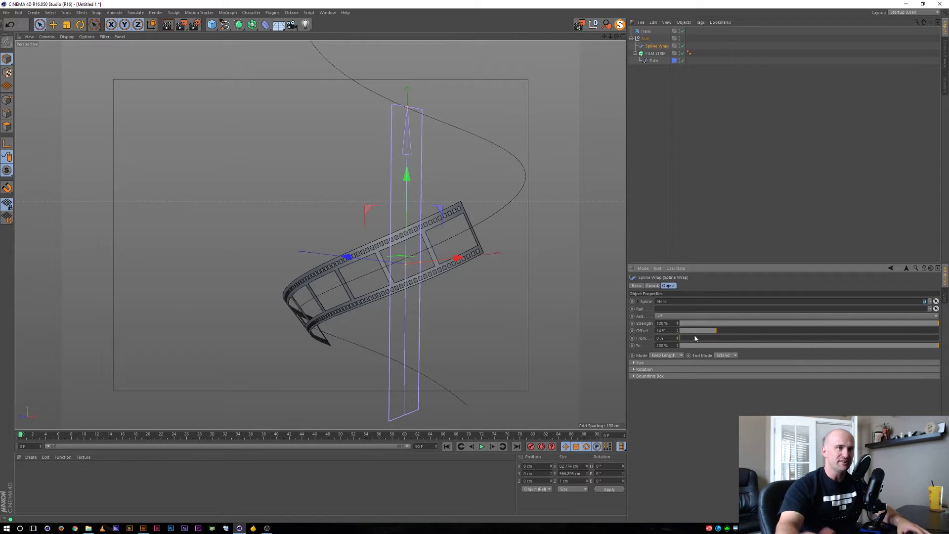
Set the Path spline's intermediate points back to Adaptive.
left_click(654, 61)
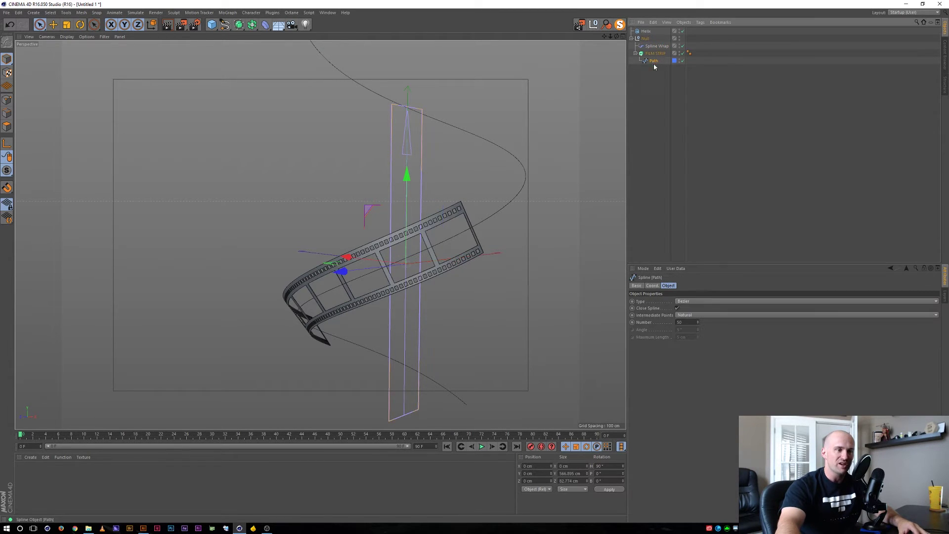
left_click(685, 315)
left_click(694, 343)
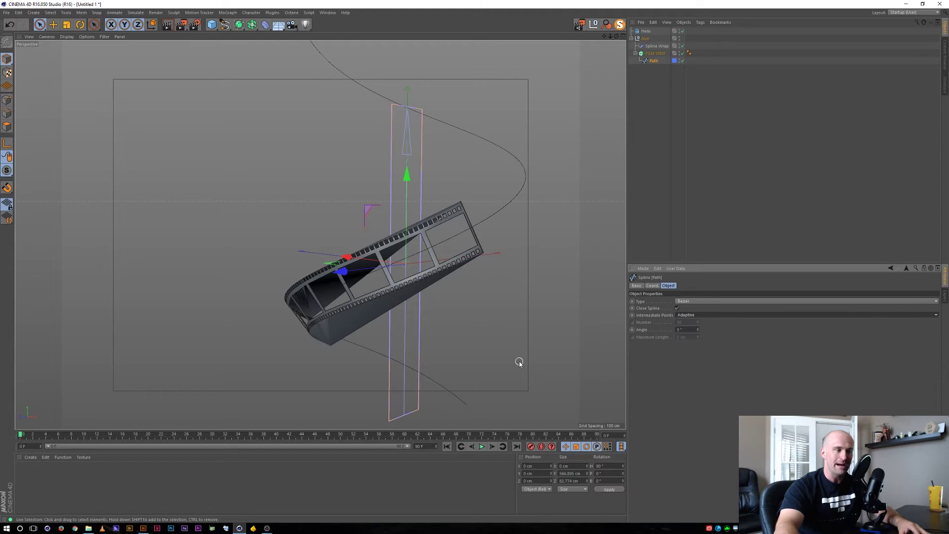
Increase the Spline Wrap offset beyond 23% to move the strip up the helix, and select the Path spline.
left_click(656, 46)
left_click_drag(708, 334, 732, 334)
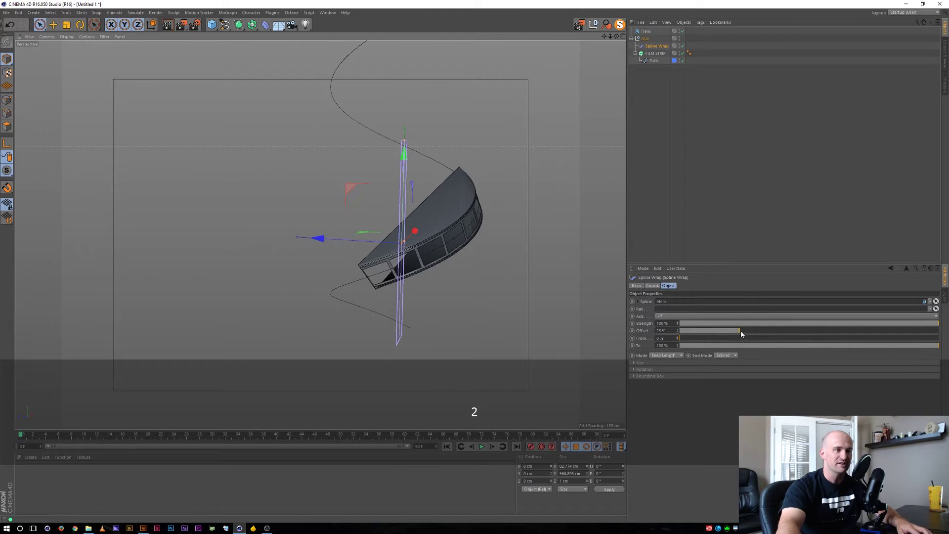
mouse_move(740, 333)
left_mouse_down()
mouse_move(780, 335)
mouse_move(750, 339)
left_mouse_up()
left_click(654, 61)
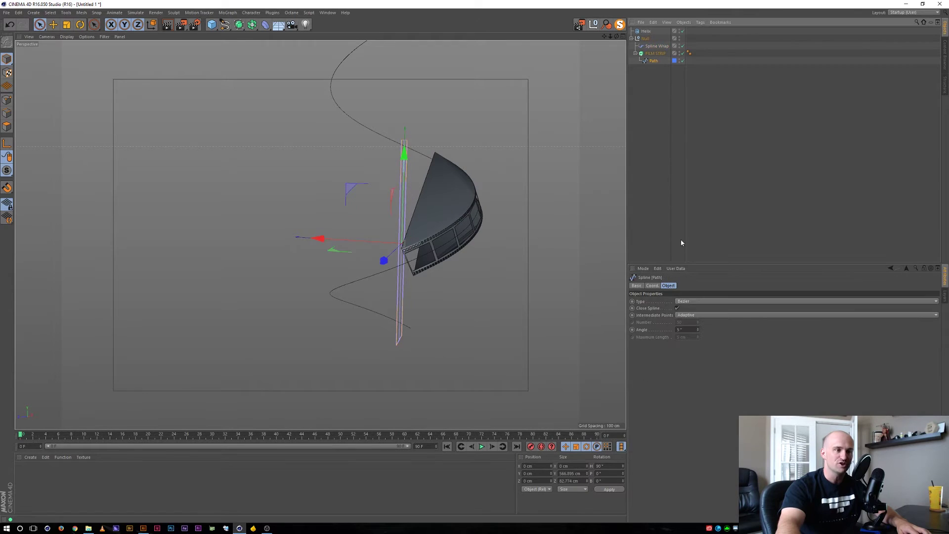
left_click(692, 316)
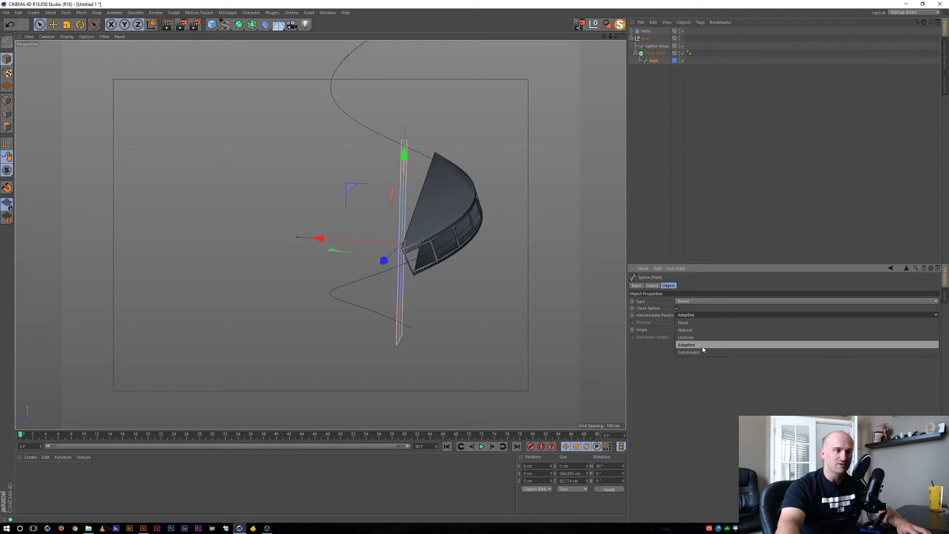
left_click(700, 339)
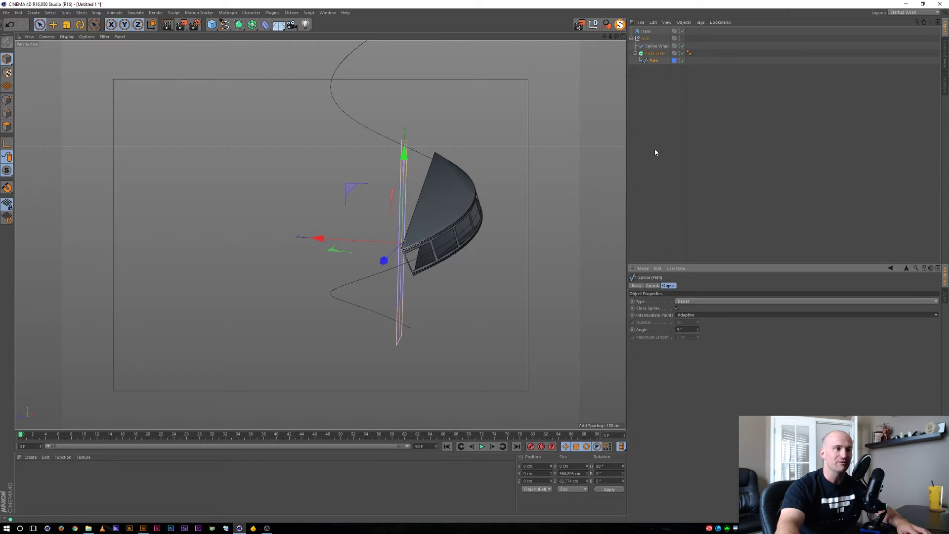
key("2")
left_click_drag(454, 217, 460, 212)
left_click(659, 104)
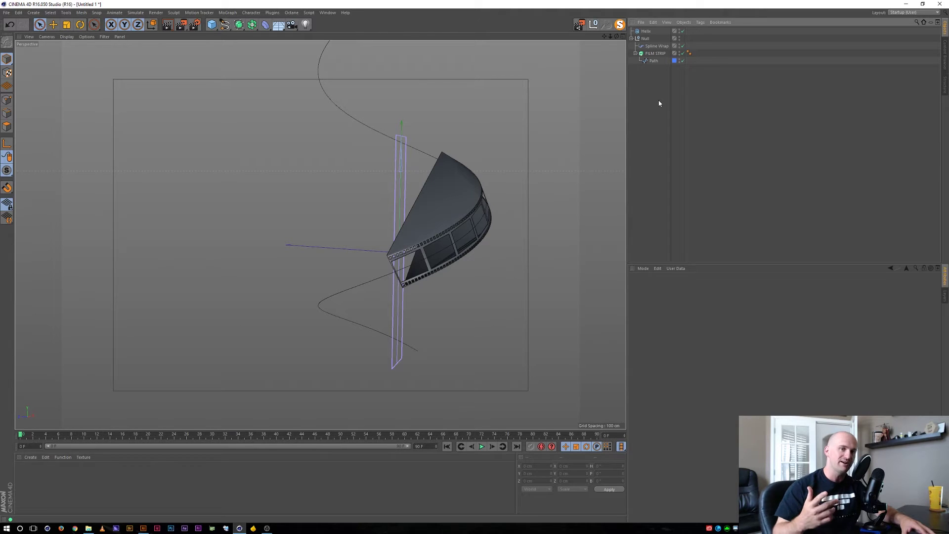
left_click(655, 53)
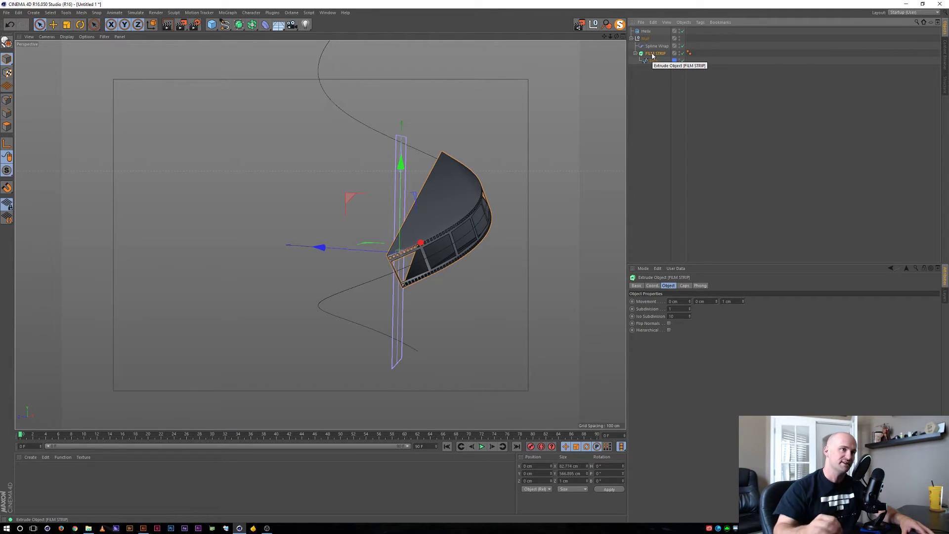
left_click(646, 84)
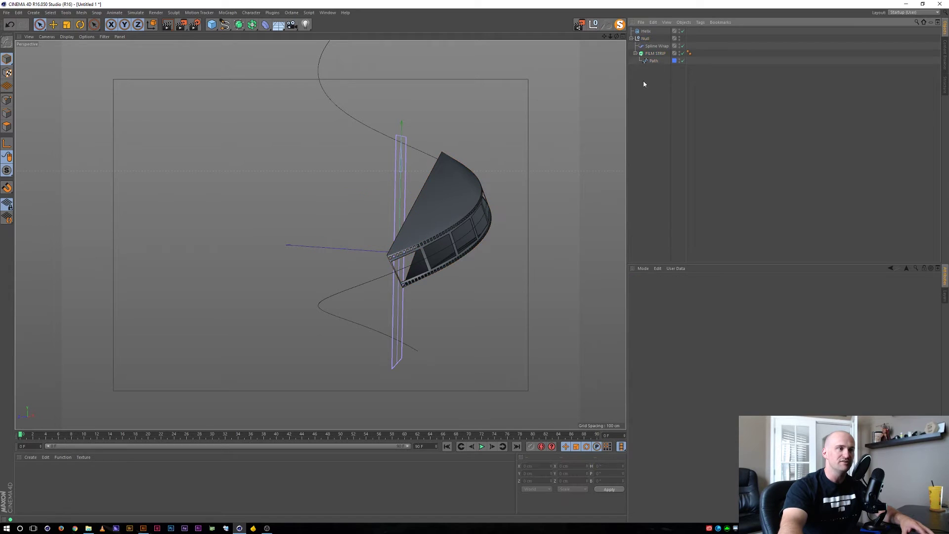
Duplicate the FILM STRIP extrude outside its null and group the copy in a new null.
left_click(631, 38)
left_click(631, 38)
left_click(655, 53)
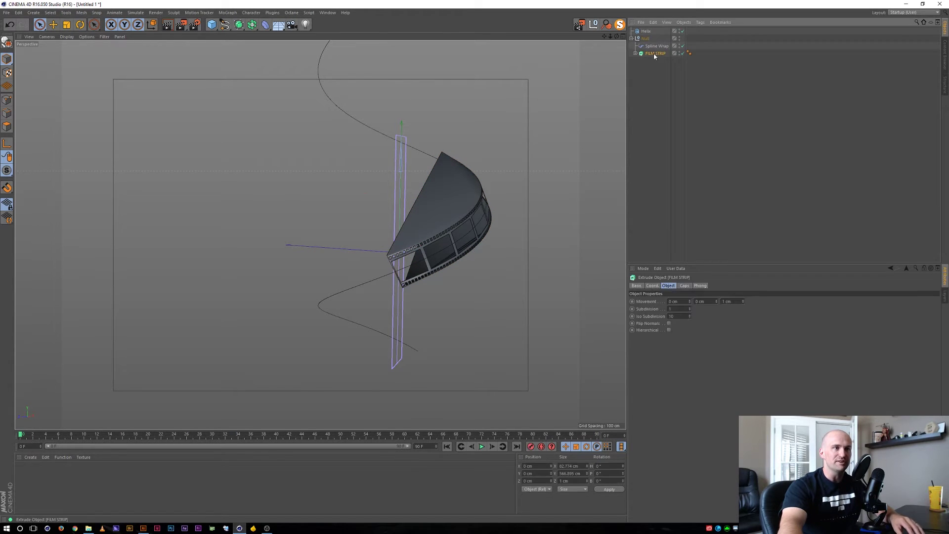
left_click_drag(656, 79, 650, 61, "ctrl")
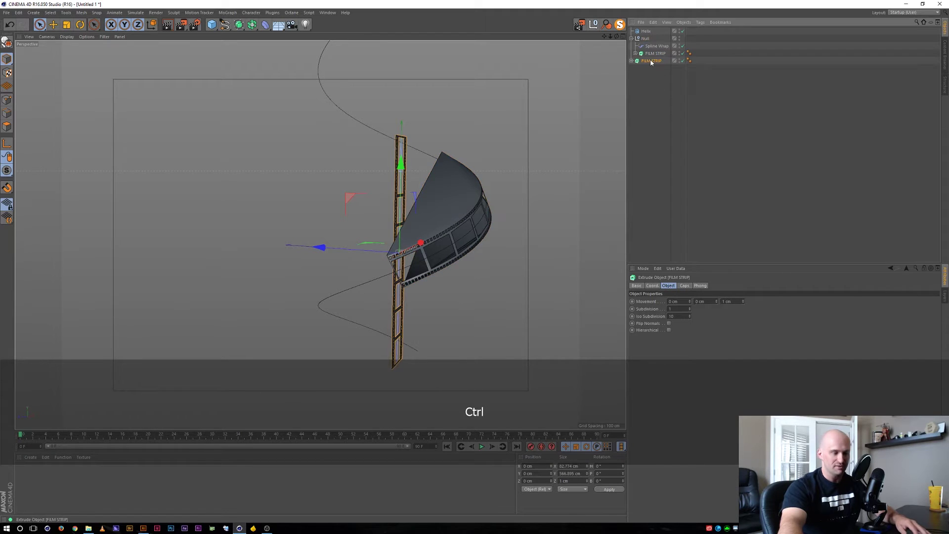
key("alt+g")
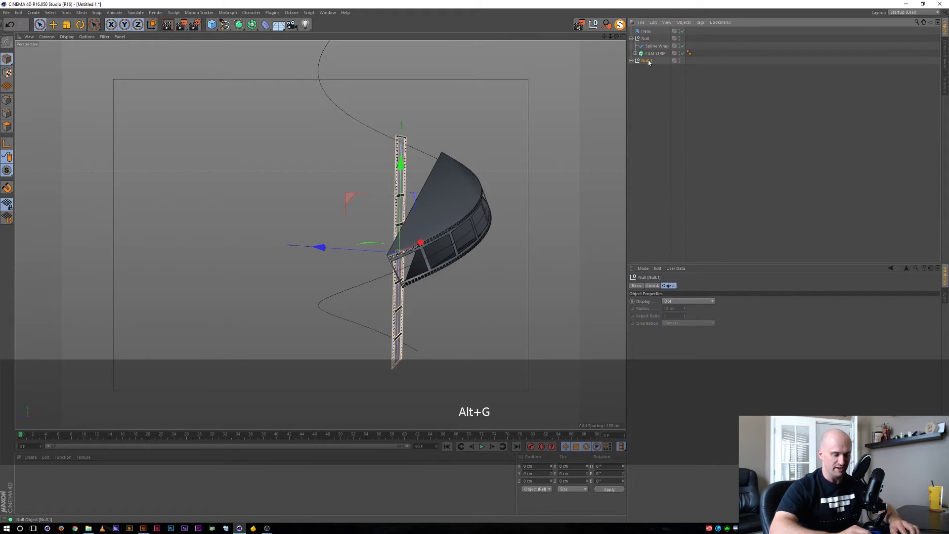
Rename the new null ORIGINALS and hide it in both the viewport and the render.
double_click(649, 60)
type("ORIGINALS")
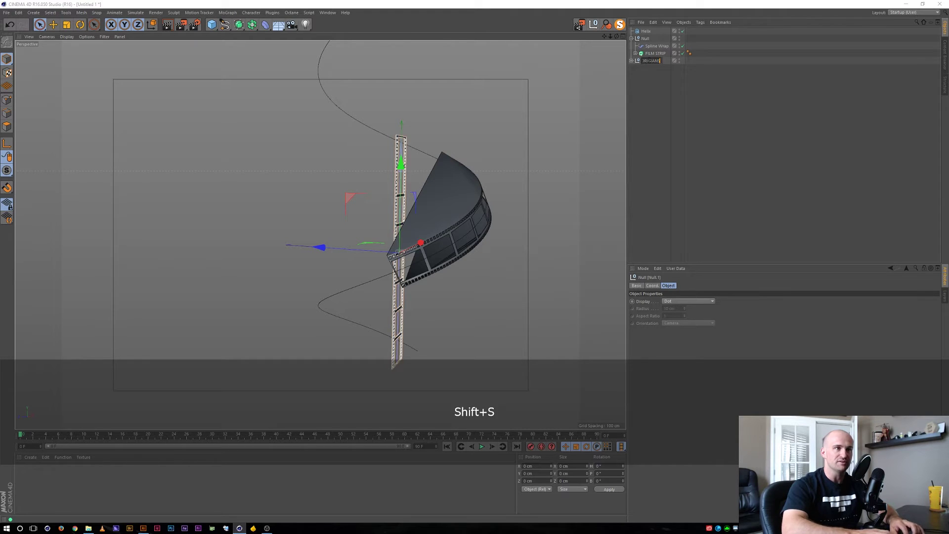
key("Return")
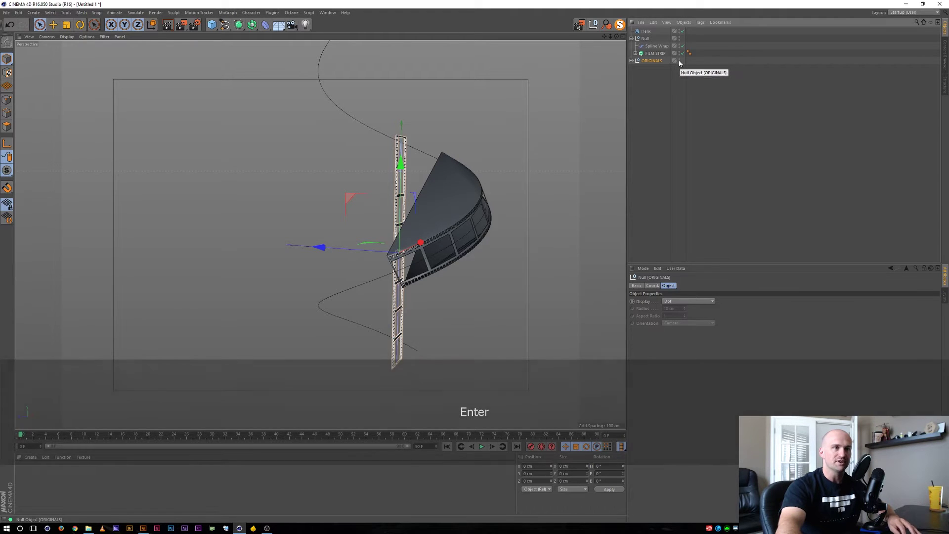
key("alt")
left_click(679, 62, "alt")
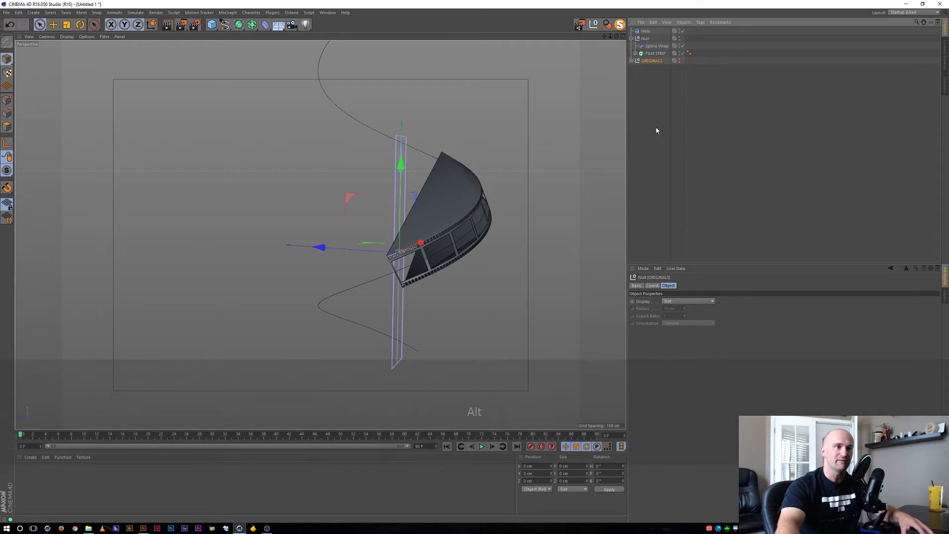
Move the working FILM STRIP extrude out of the Spline Wrap null and collapse that null.
left_click(633, 39)
left_click(632, 39)
left_click_drag(654, 88, 653, 87)
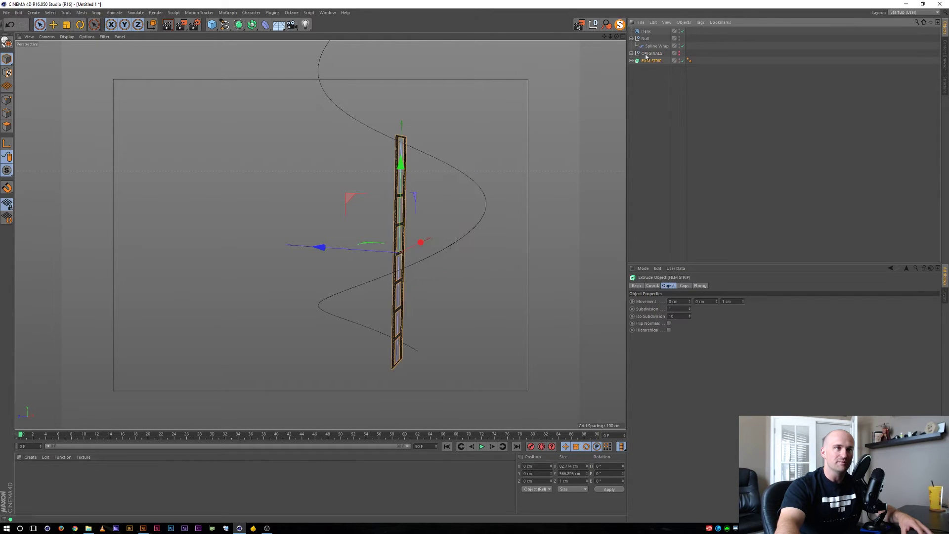
left_click(632, 39)
Examine the flat film strip up close, checking its extruded thickness, sprocket holes and frame openings.
key("3")
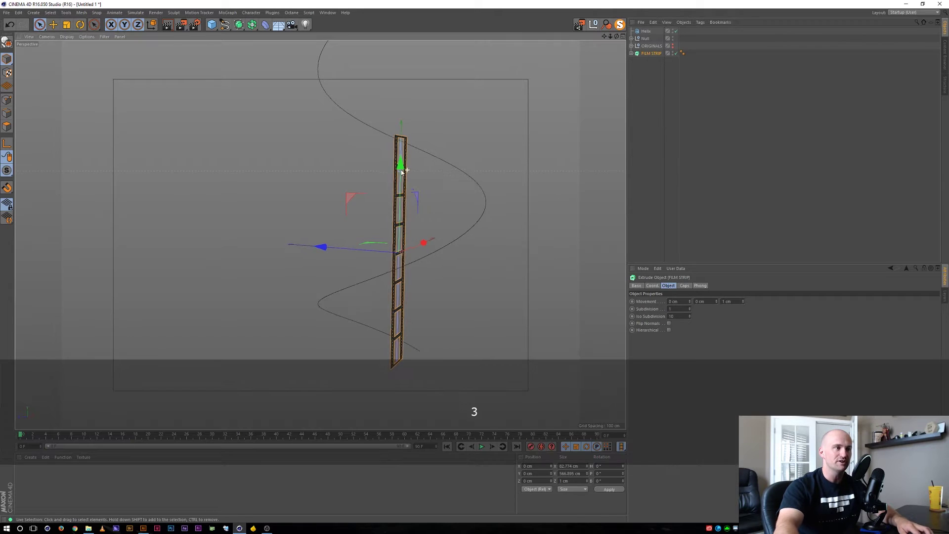
left_click_drag(462, 232, 367, 175)
left_click_drag(385, 142, 598, 116)
key("3")
left_click_drag(446, 113, 449, 112)
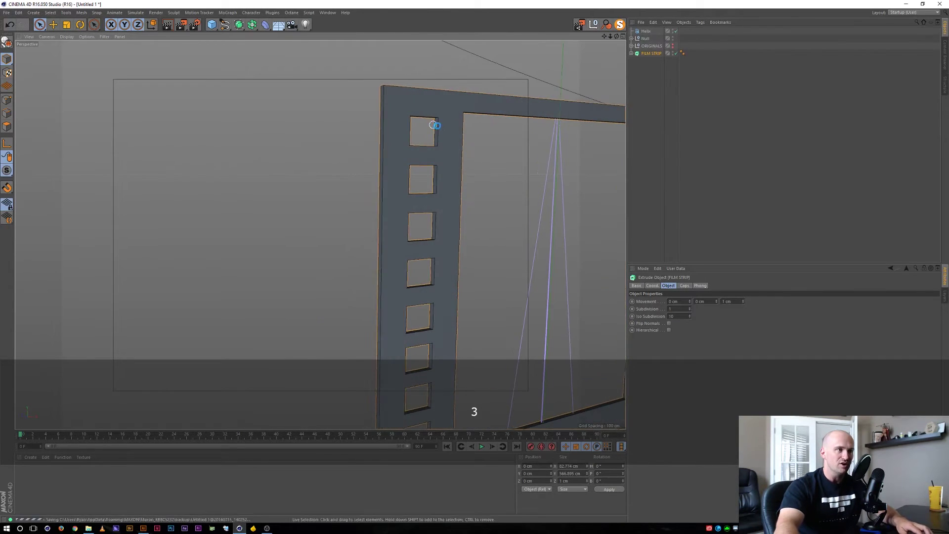
left_click_drag(440, 126, 478, 113)
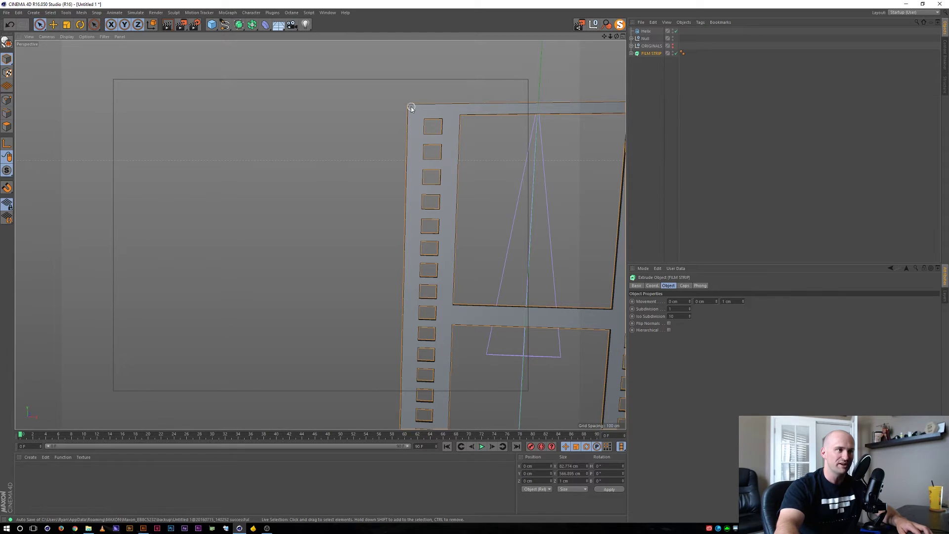
key("1")
left_click_drag(509, 117, 352, 103)
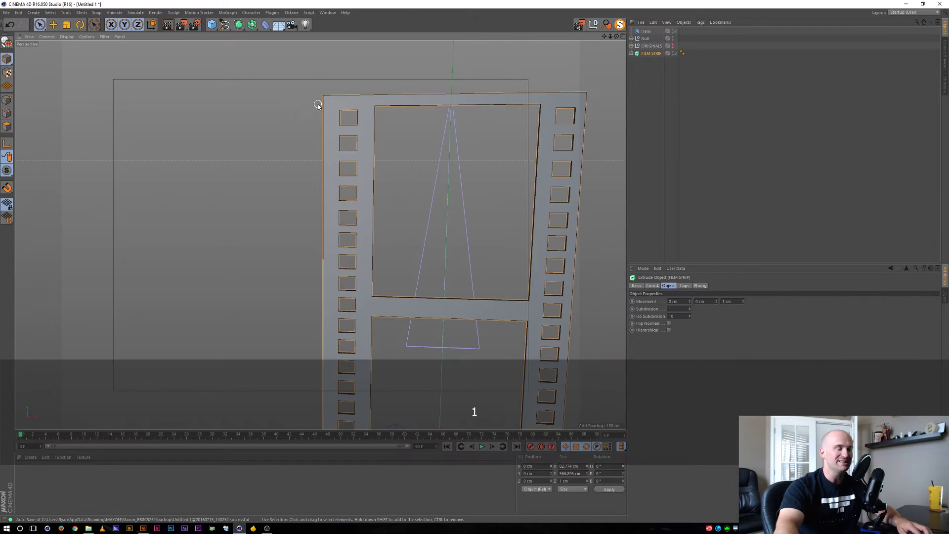
left_click_drag(336, 141, 331, 116)
left_click_drag(335, 240, 335, 92)
key("1")
key("2")
left_click_drag(419, 143, 418, 197)
left_click_drag(381, 140, 505, 106)
key("1")
left_click_drag(447, 157, 399, 141)
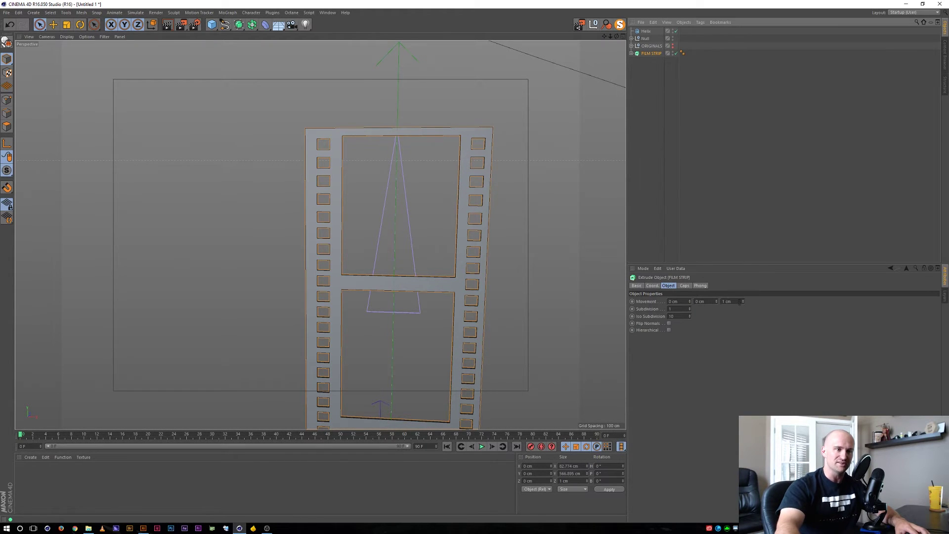
Set the FILM STRIP extrude's Z movement to 0 cm and check the flattened strip.
double_click(737, 301)
type("0")
key("Return")
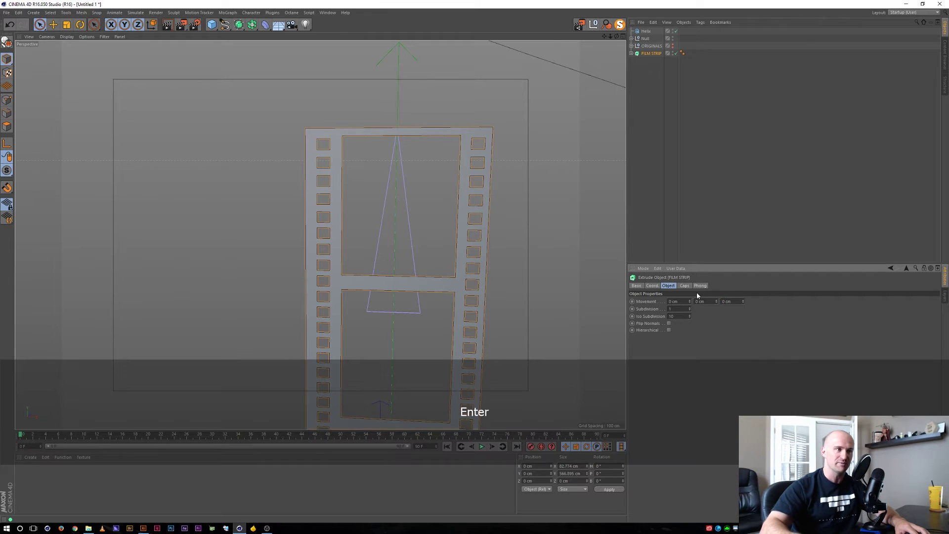
key("2")
left_click_drag(301, 132, 342, 130)
key("3")
left_click_drag(343, 130, 580, 106)
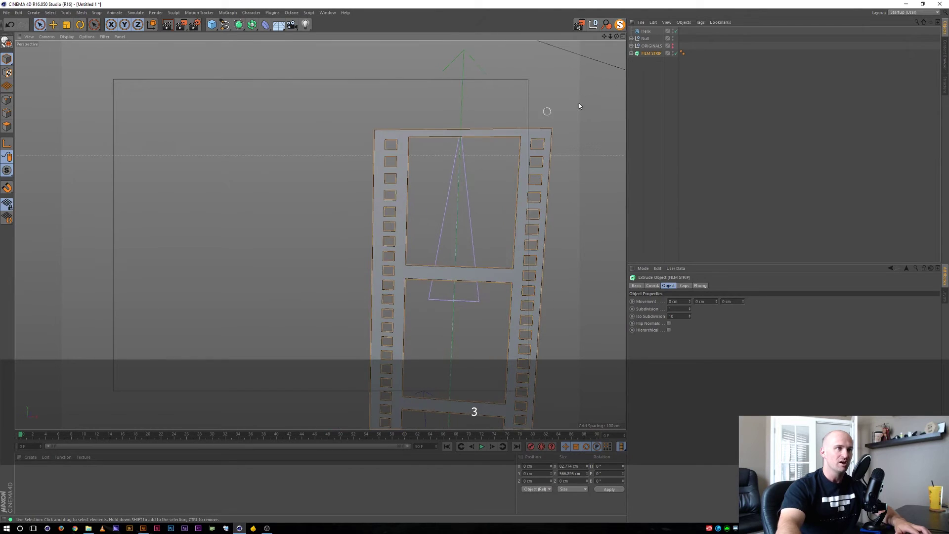
Make the FILM STRIP extrude editable, pull its mesh out of the hierarchy and delete the leftover parent.
key("c")
left_click(632, 54)
left_click_drag(648, 62, 653, 76)
left_click(649, 53)
key("Delete")
Switch to point mode and display the points of the FILM STRIP mesh.
key("1")
left_click_drag(435, 181, 382, 195)
key("2")
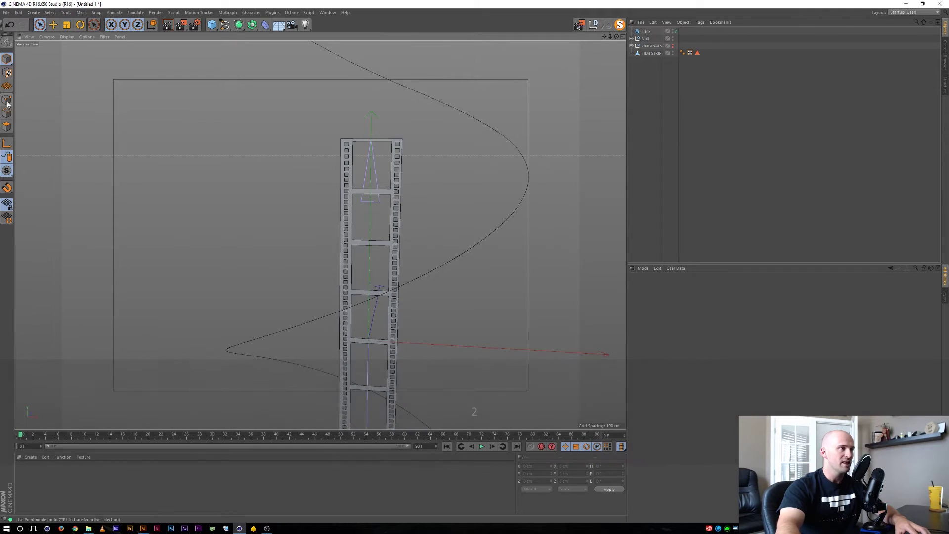
left_click(7, 101)
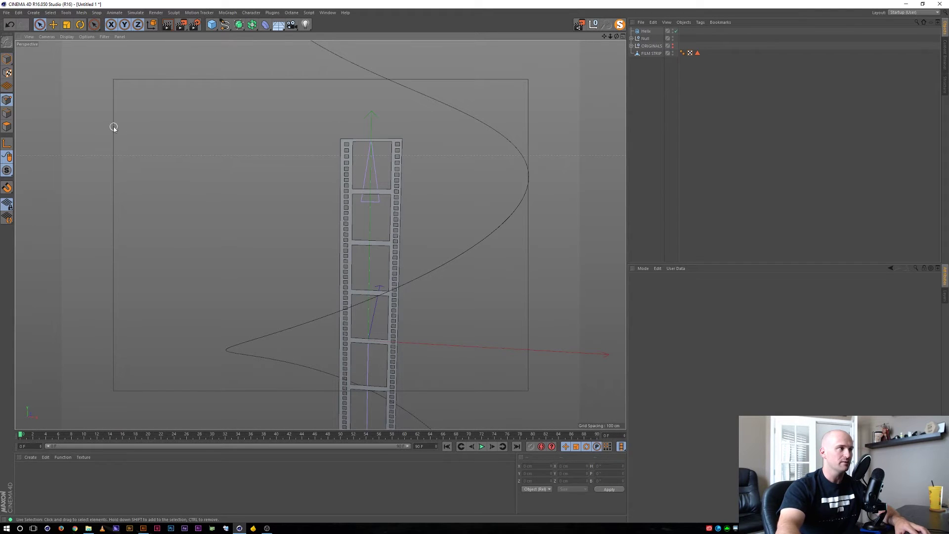
left_click(651, 53)
key("2")
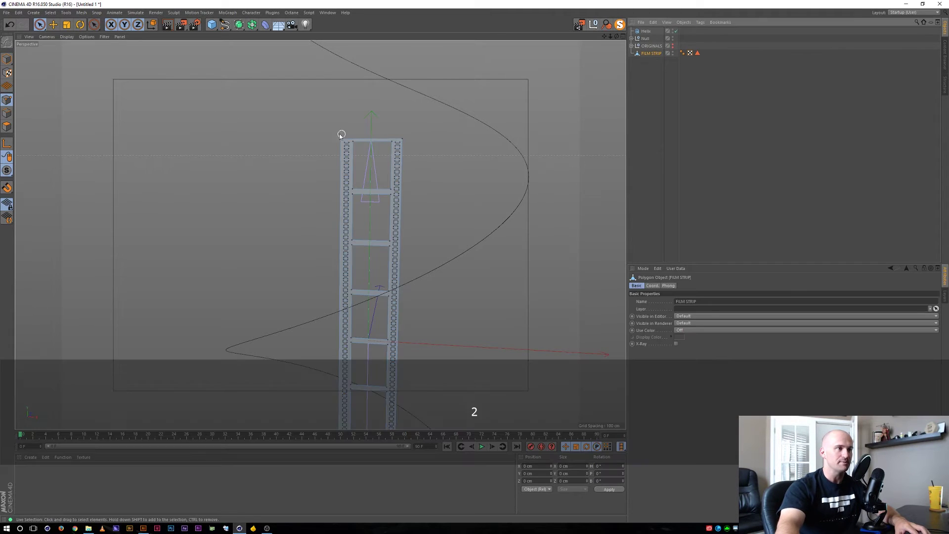
left_click_drag(337, 135, 502, 106)
Select the top and bottom corner points on one long side of the film strip.
key("3")
left_click_drag(402, 159, 324, 180)
left_click(362, 151)
key("2")
key("1")
left_click(329, 301, "shift")
key("3")
mouse_move(328, 275)
left_mouse_down()
mouse_move(312, 228)
mouse_move(328, 292)
left_mouse_up()
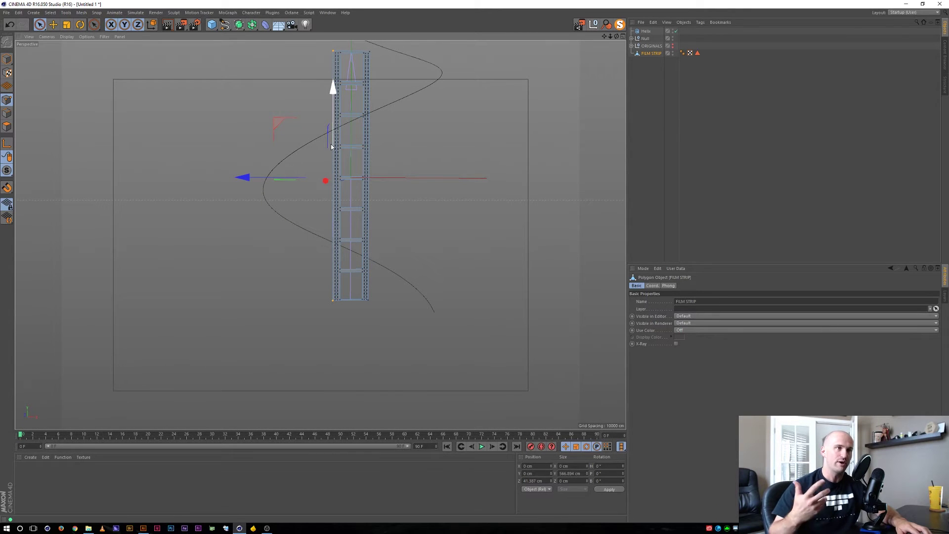
key("1")
left_click_drag(364, 124, 353, 169)
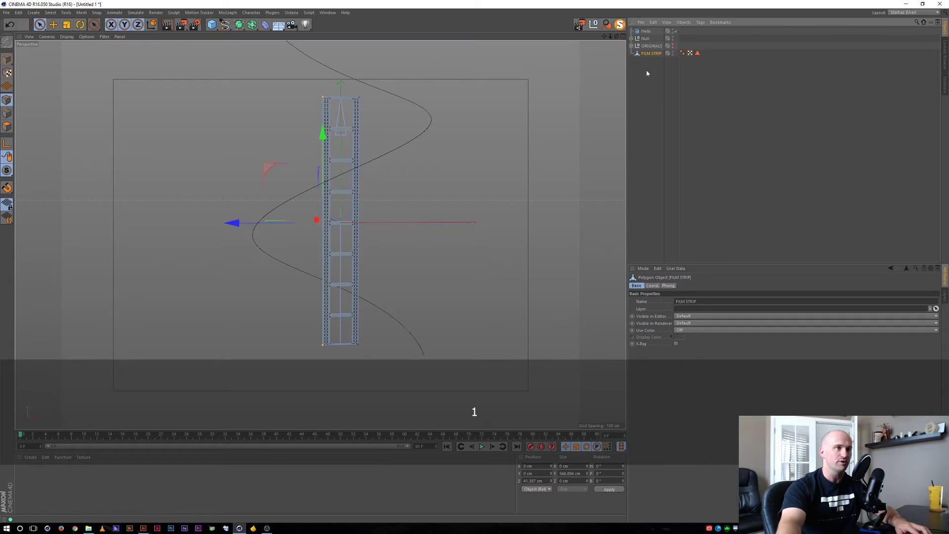
Test the FILM STRIP mesh under the Spline Wrap null to inspect how it bends, and move it back out.
left_click(636, 67)
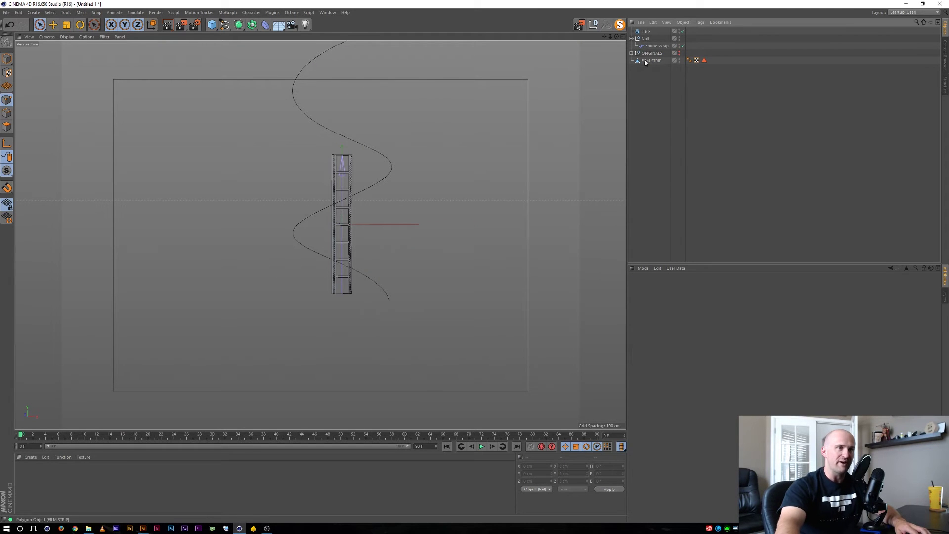
left_click_drag(656, 54, 654, 52)
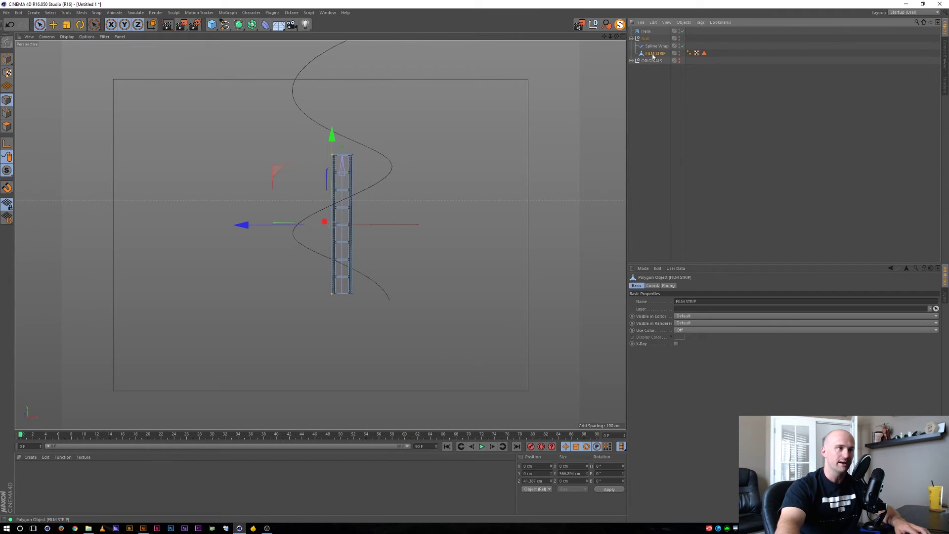
left_click(652, 46)
key("2")
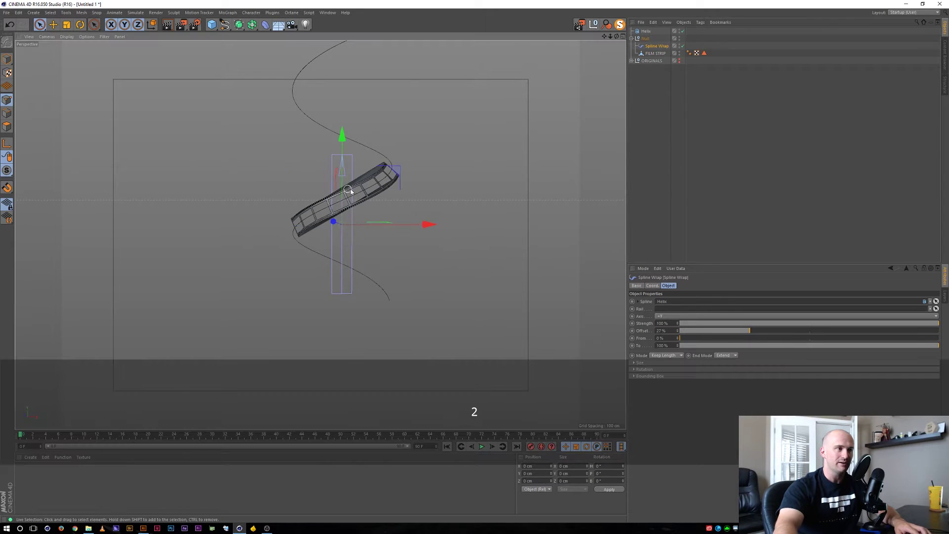
key("3")
left_click_drag(354, 187, 318, 111)
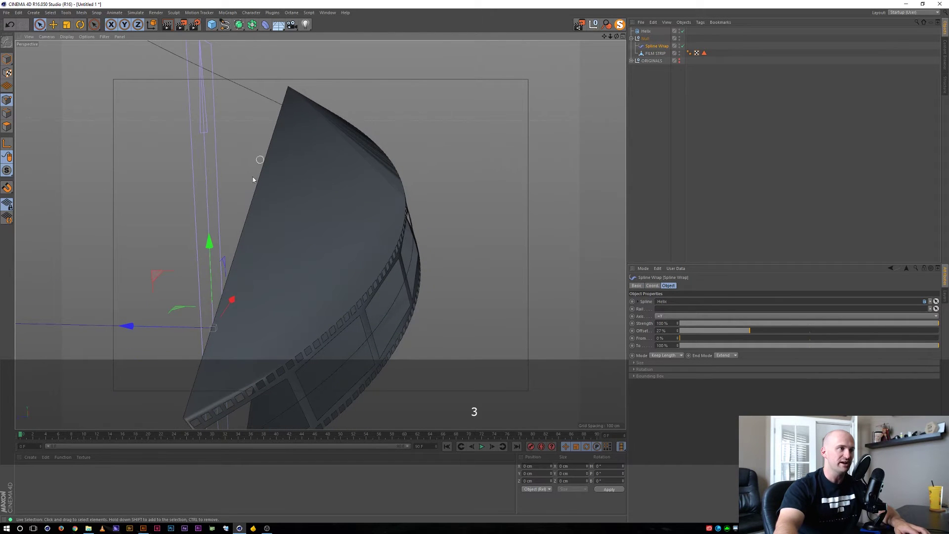
left_click_drag(654, 54, 653, 68)
left_click(631, 39)
Show the flat film strip in the front view and reselect the FILM STRIP mesh.
key("2")
mouse_move(303, 174)
left_mouse_down()
mouse_move(291, 208)
mouse_move(308, 190)
left_mouse_up()
key("3")
key("F4")
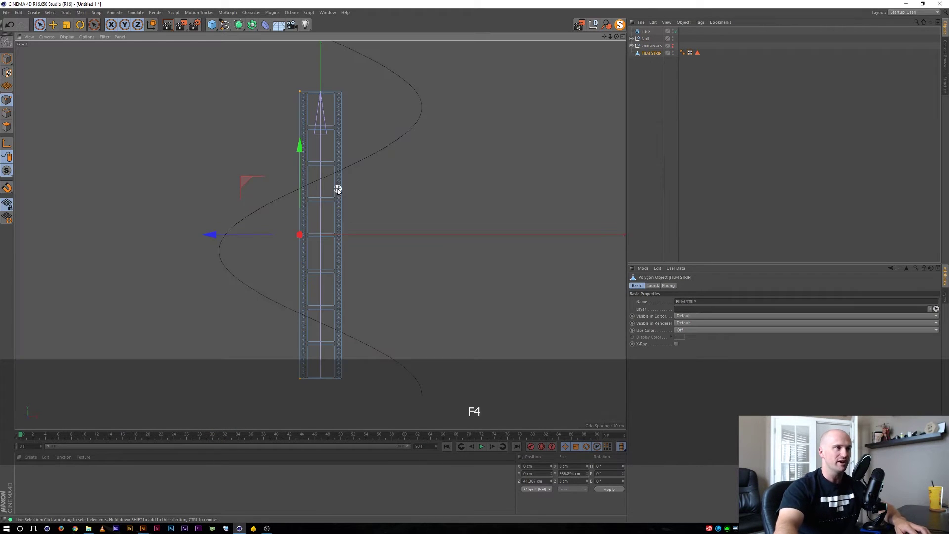
key("1")
left_click_drag(325, 151, 357, 140)
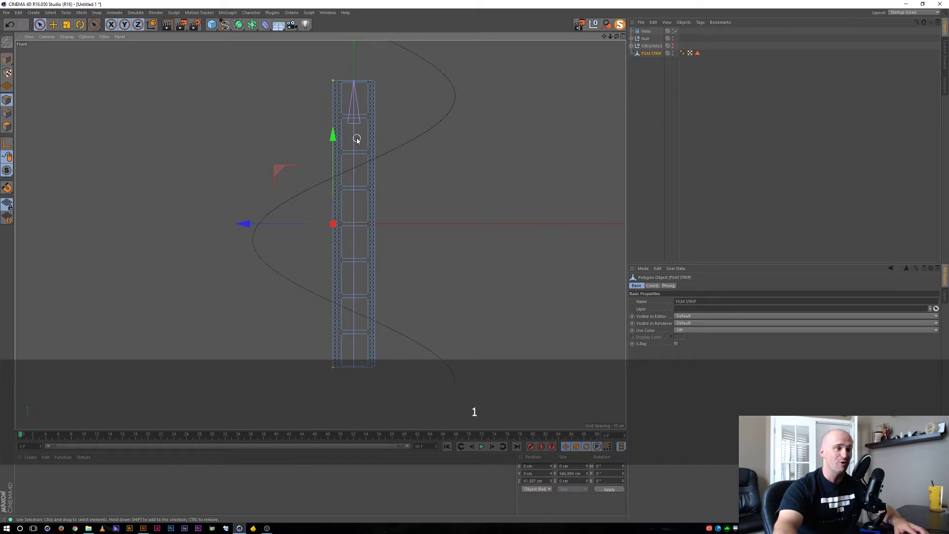
left_click(644, 82)
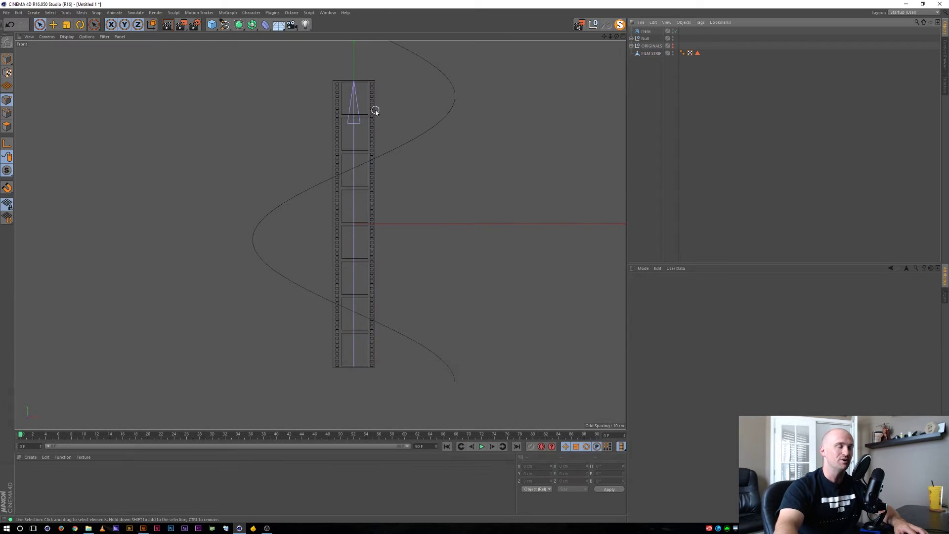
left_click(650, 55)
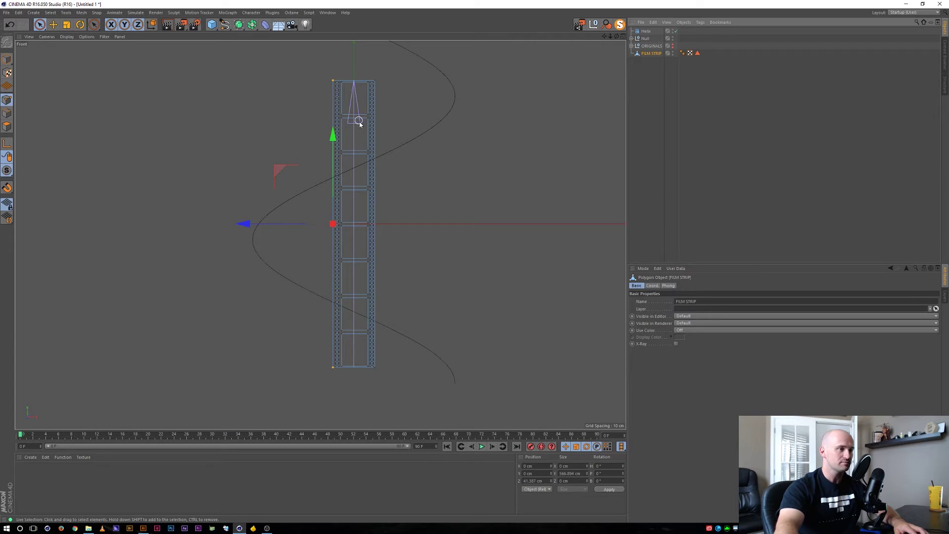
Switch to edge mode and activate the Rectangle Selection tool for the FILM STRIP mesh.
key("1")
left_click_drag(348, 151, 316, 150)
key("2")
key("1")
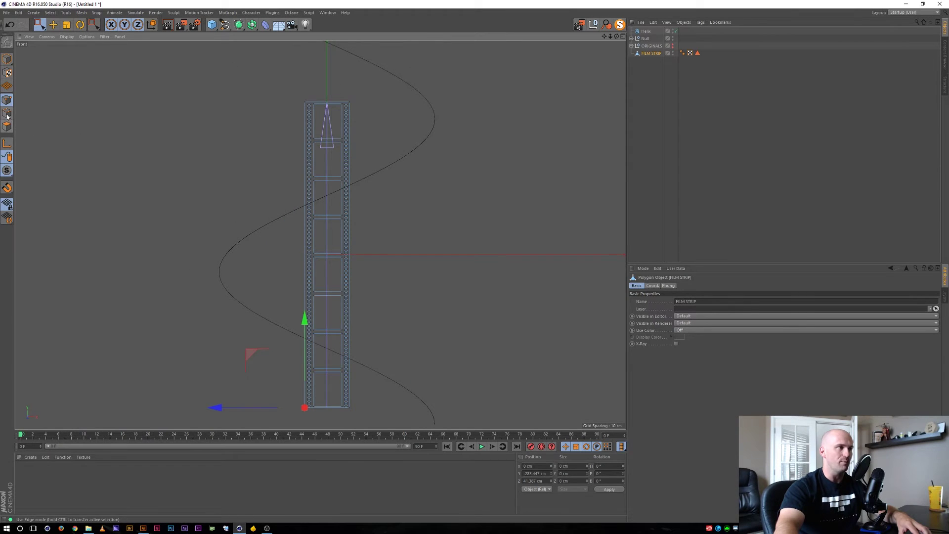
left_click(7, 114)
key("1")
left_click_drag(332, 127, 327, 126)
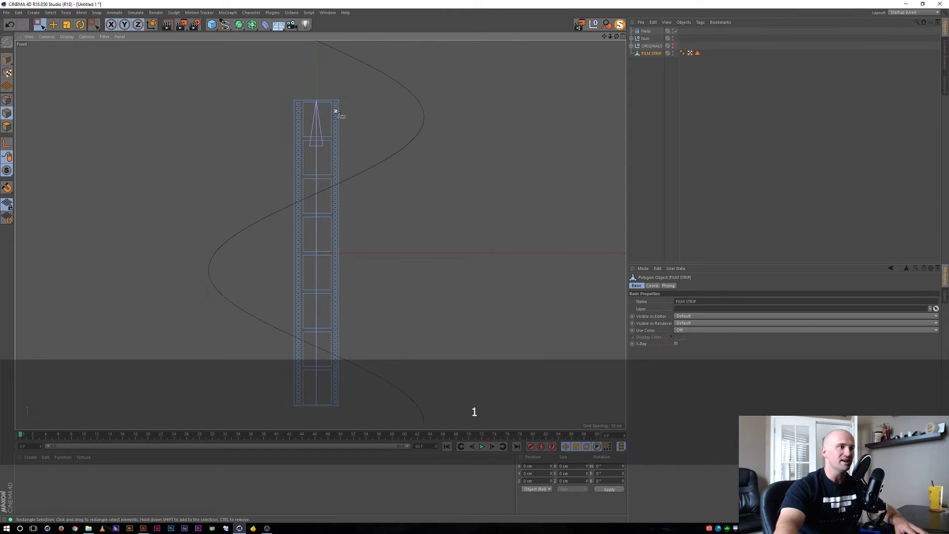
key("2")
left_click_drag(320, 155, 326, 161)
key("1")
left_click_drag(326, 161, 312, 108)
key("2")
left_click_drag(39, 24, 66, 48)
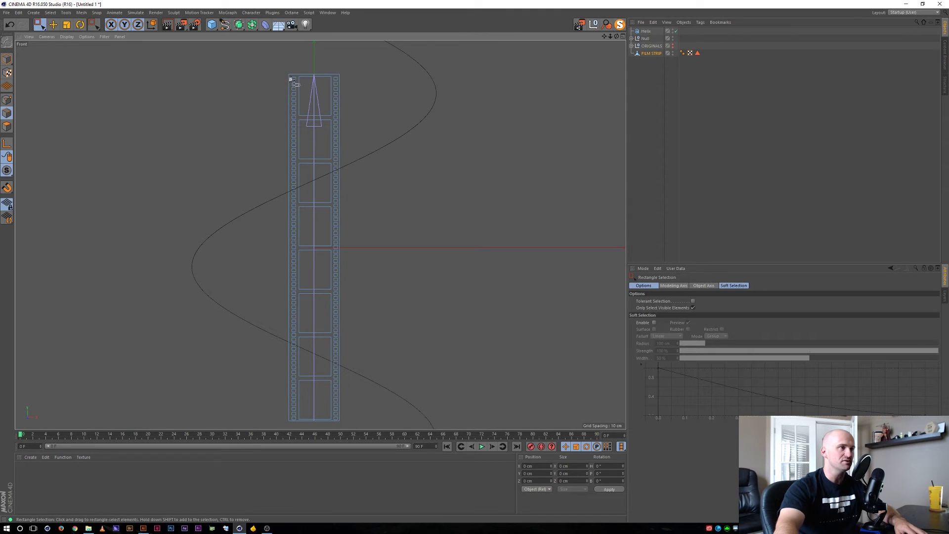
Select the edges of all the sprocket holes along both long sides of the film strip.
left_click_drag(292, 79, 298, 424)
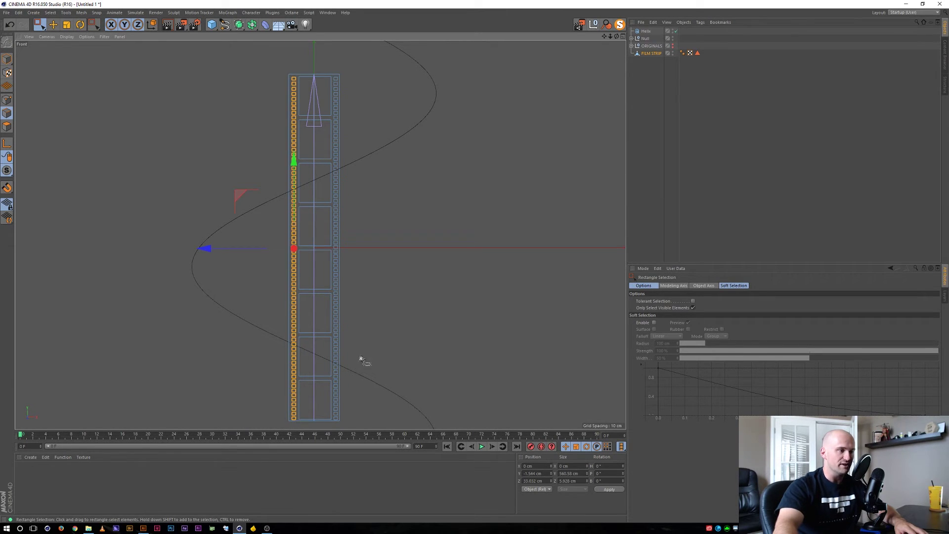
key("shift")
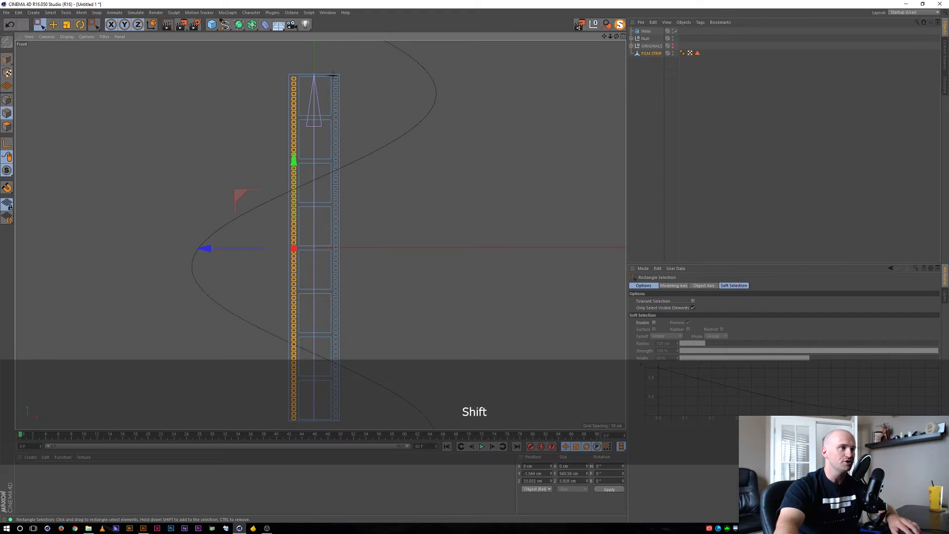
left_click_drag(332, 76, 376, 274, "shift")
key("2")
left_click_drag(287, 265, 357, 312, "shift")
key("2")
left_click_drag(342, 149, 327, 198)
key("1")
left_click_drag(341, 148, 348, 169)
key("2")
key("1")
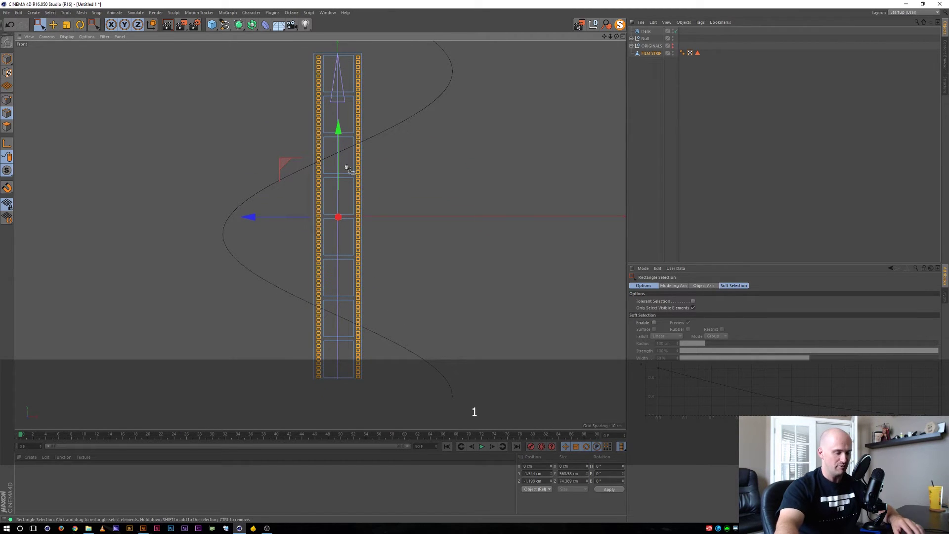
Invert the edge selection so the outer border and the frame windows are selected instead of the sprocket holes.
key("shift+c")
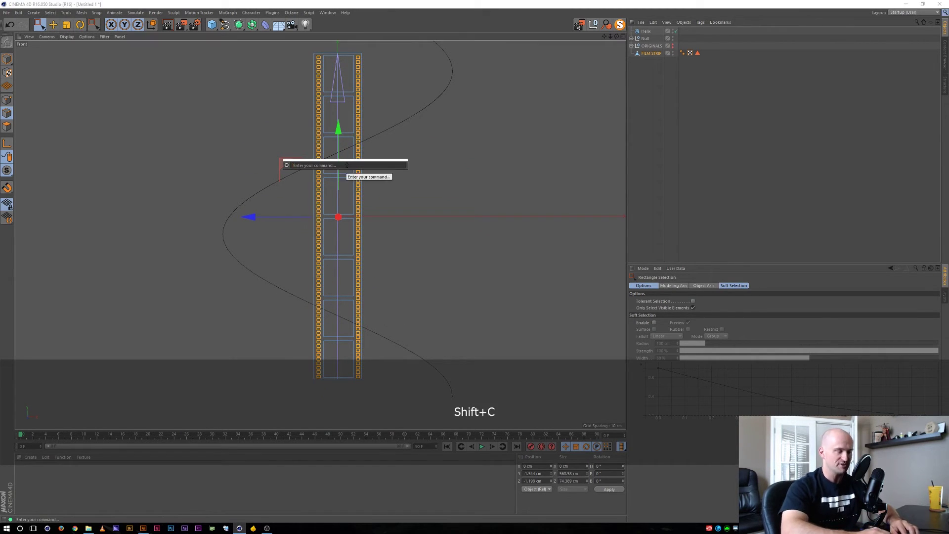
type("invert")
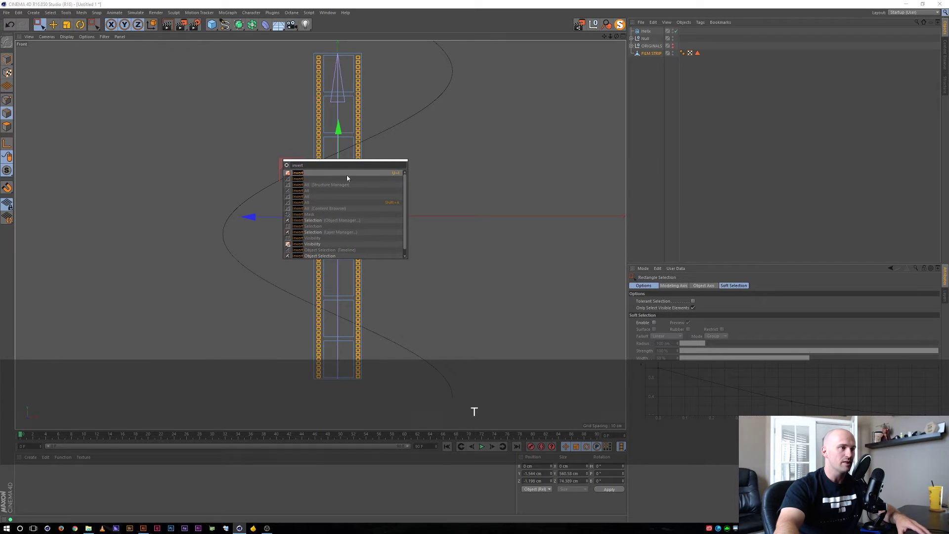
left_click(297, 174)
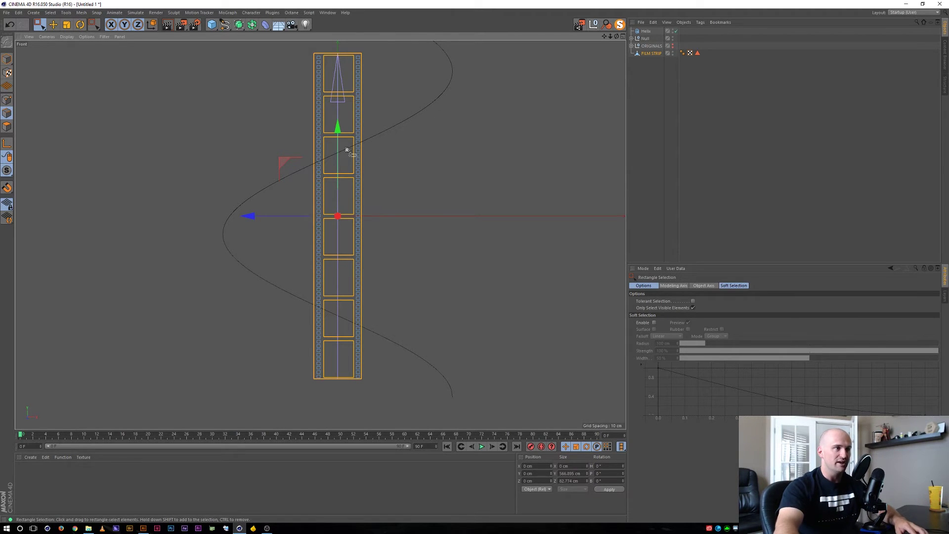
key("1")
left_click_drag(347, 151, 341, 157)
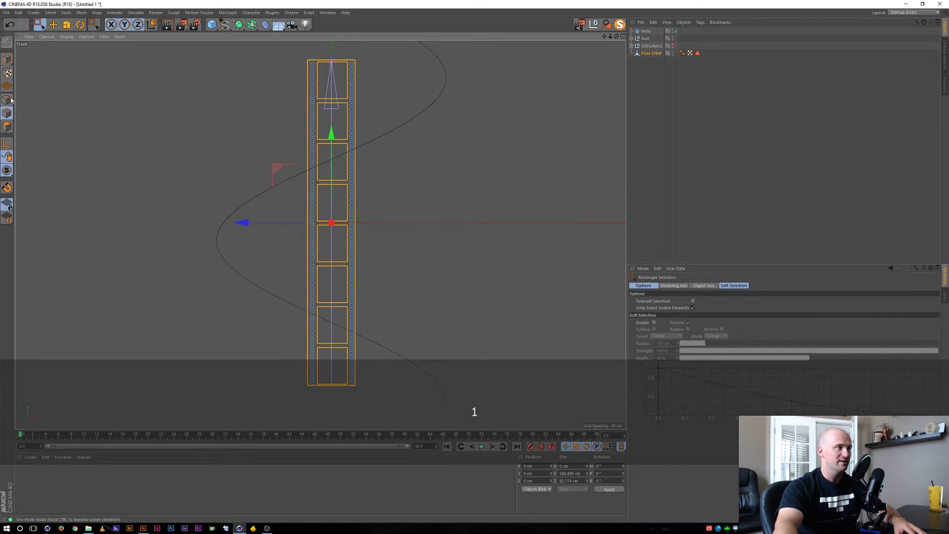
Apply an Edge Cut with 50 subdivisions to the selected border and frame window edges.
left_click(6, 100)
key("2")
left_click_drag(311, 62, 320, 73)
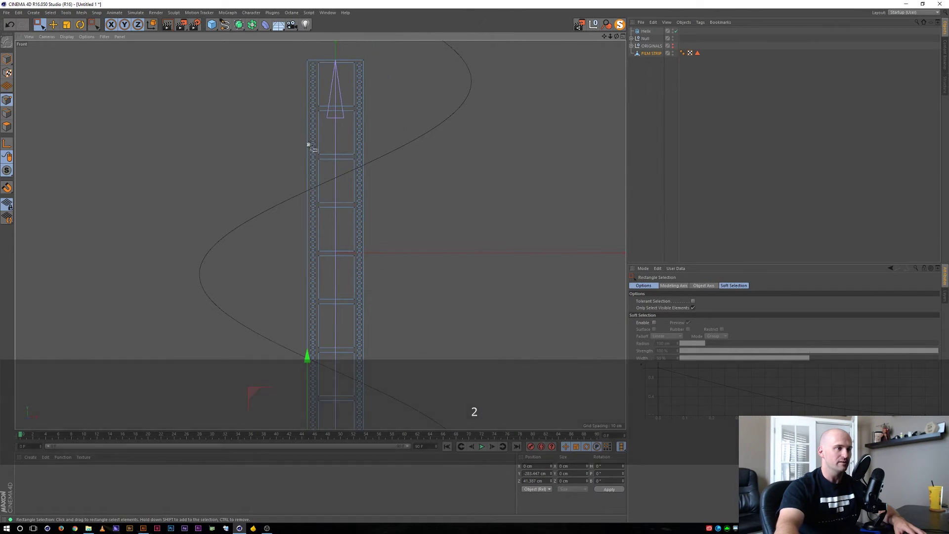
left_click(6, 115)
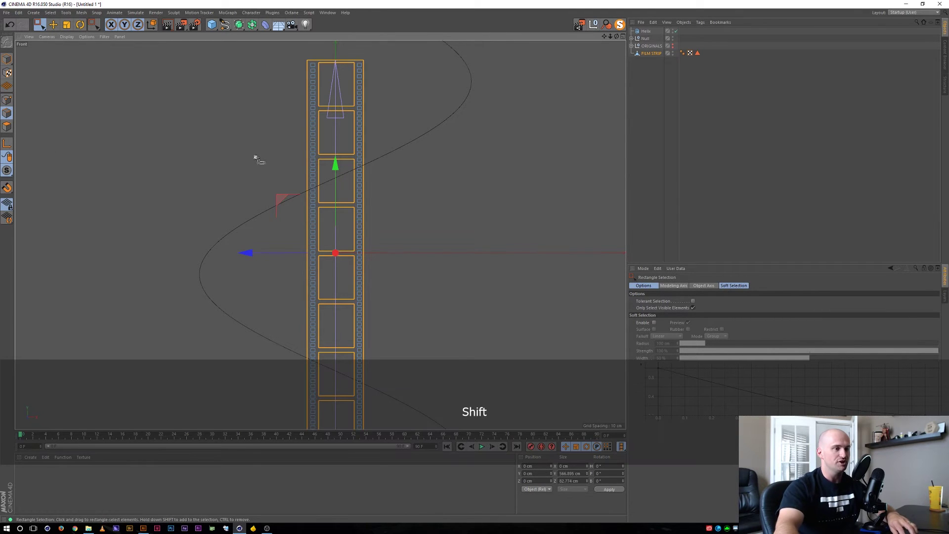
key("shift+c")
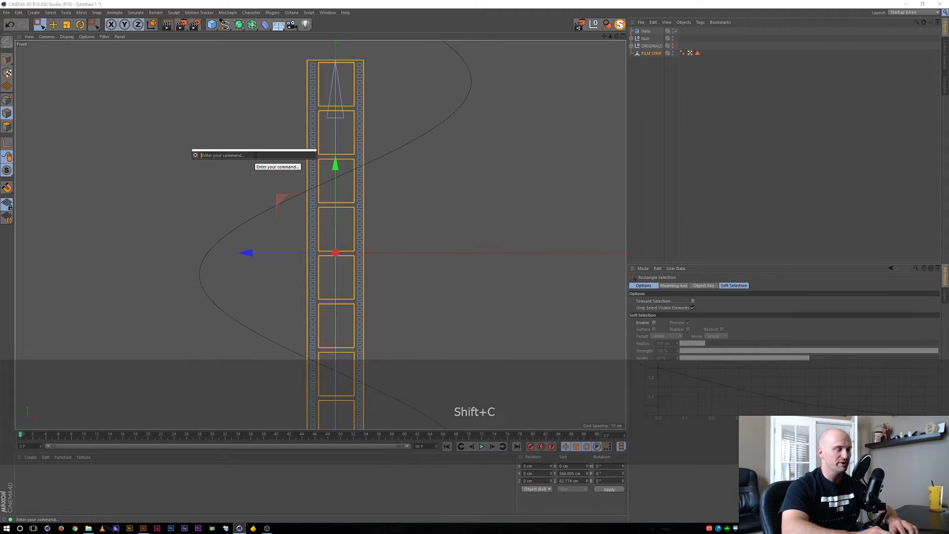
type("ed")
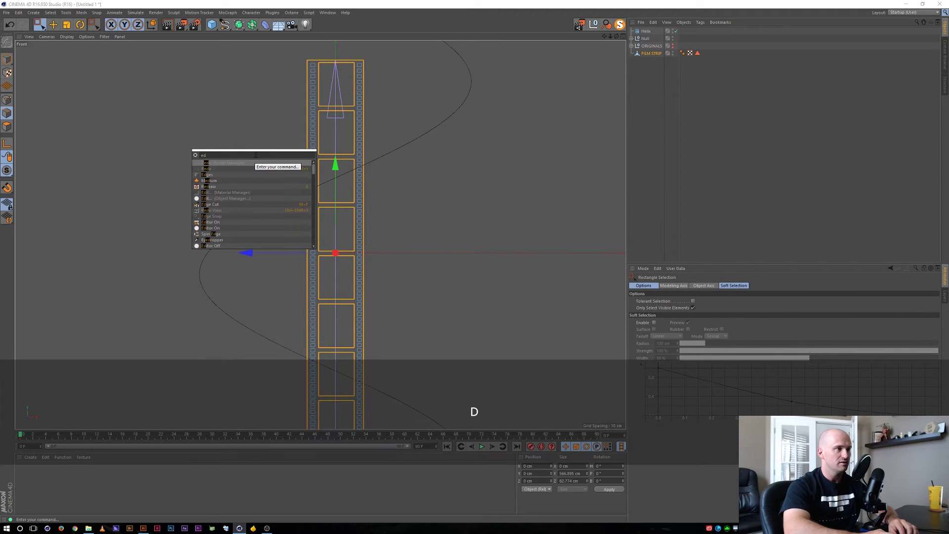
type("ge")
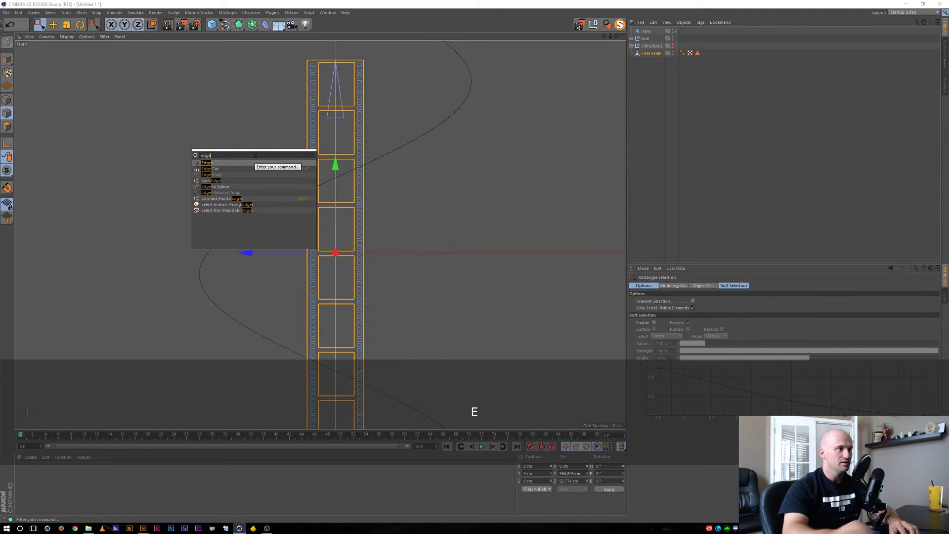
left_click(211, 169)
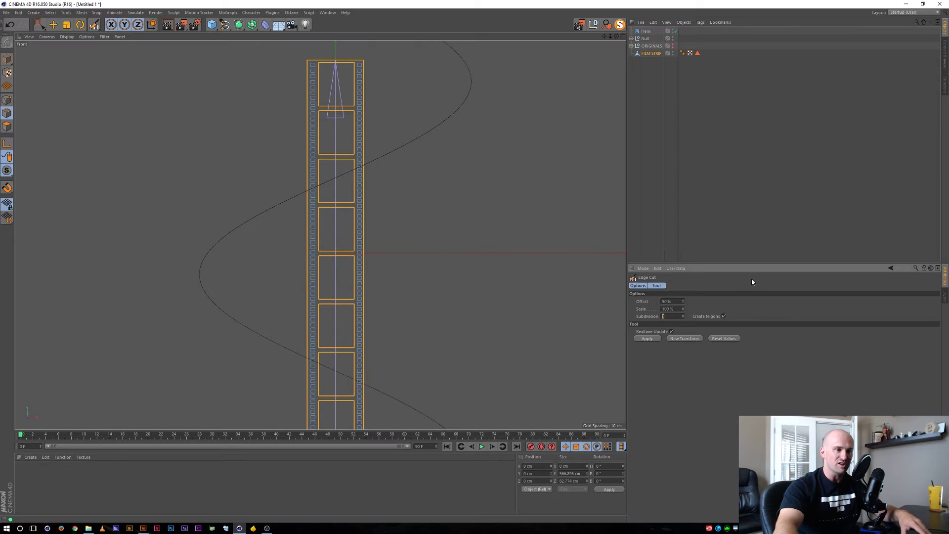
type("50")
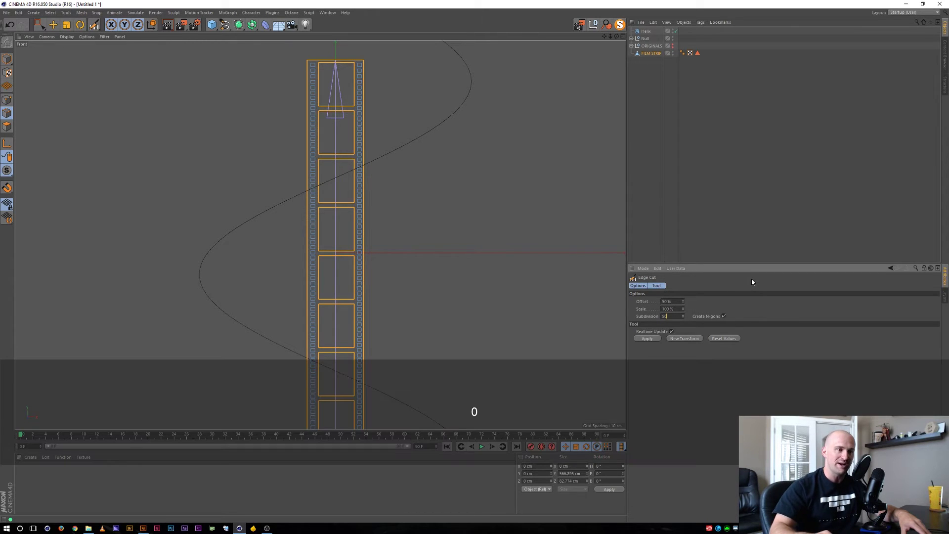
left_click(648, 339)
Switch to point mode and examine the new points along the film strip's border and frame windows.
scroll(252, 147, "down", 2)
left_click(7, 100)
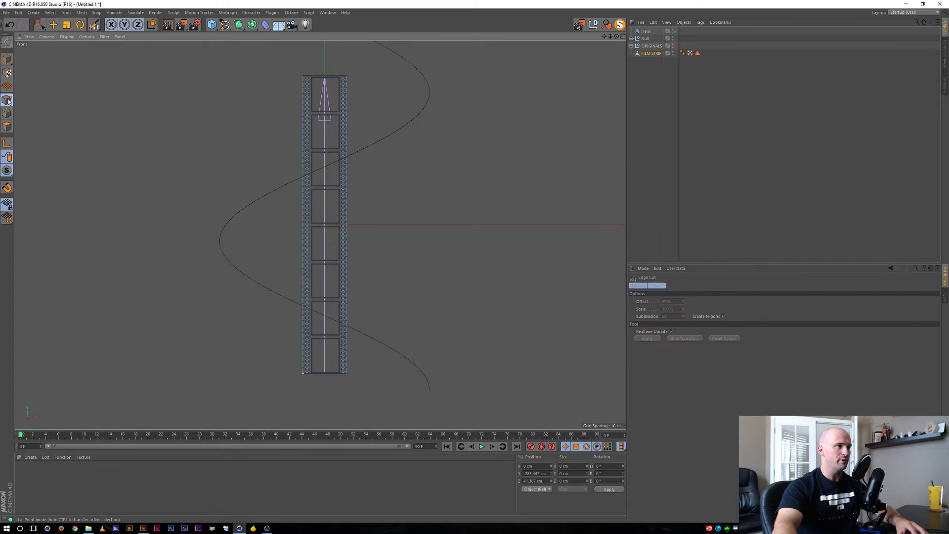
scroll(301, 76, "up", 5)
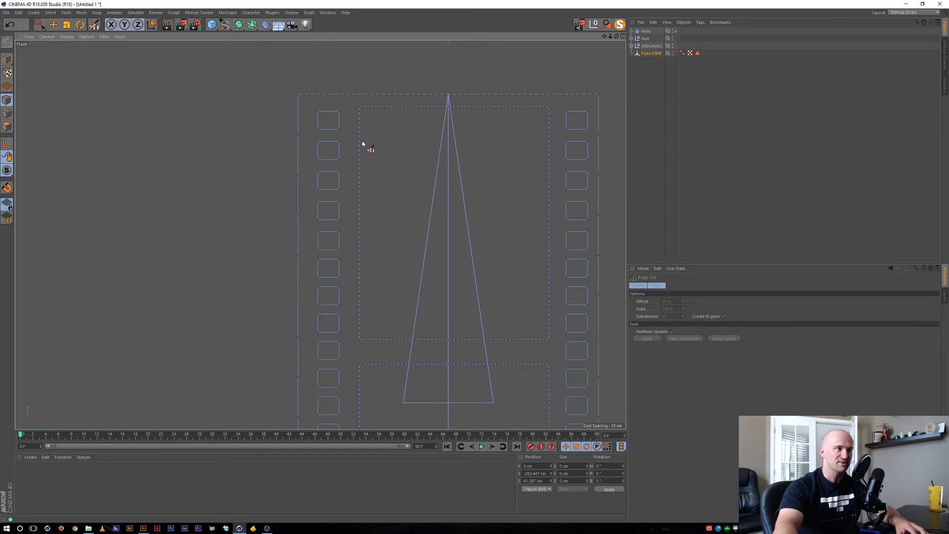
scroll(363, 144, "down", 3)
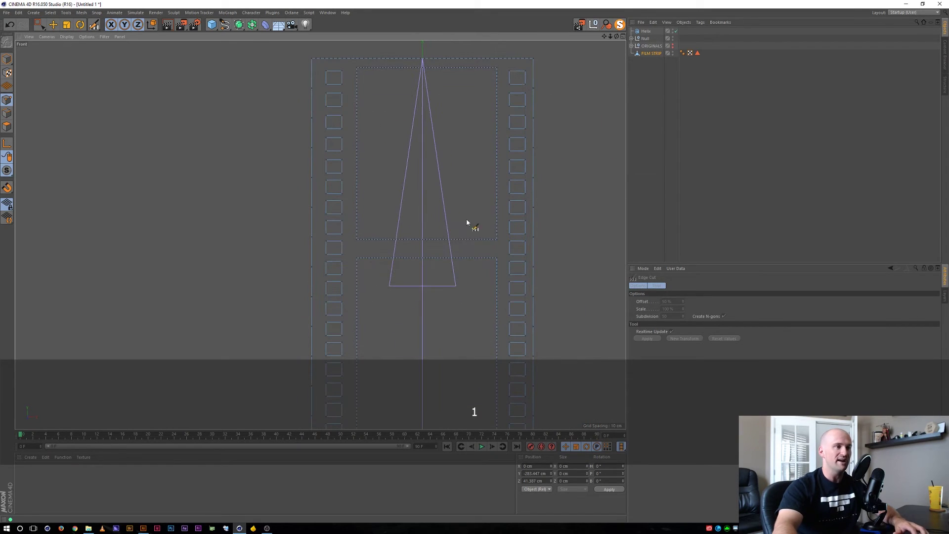
scroll(447, 245, "down", 3)
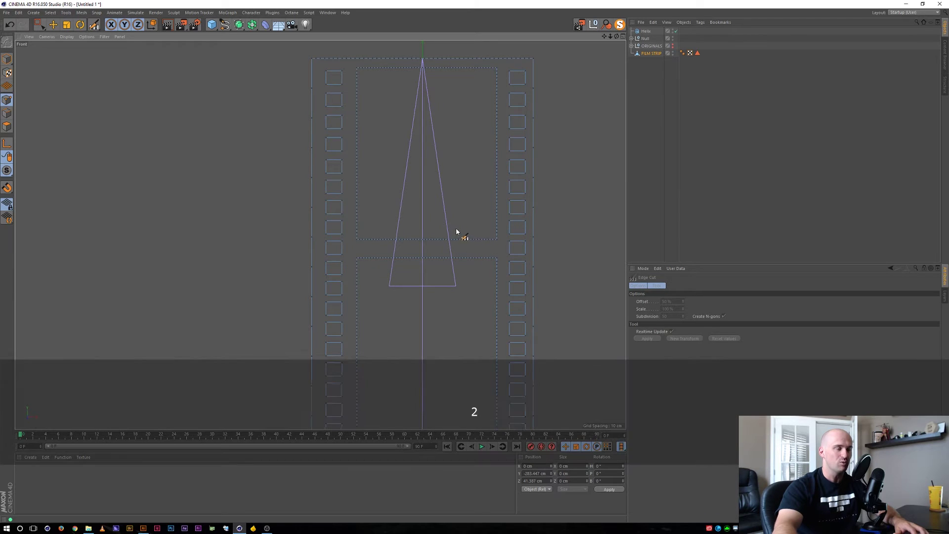
scroll(445, 239, "up", 2)
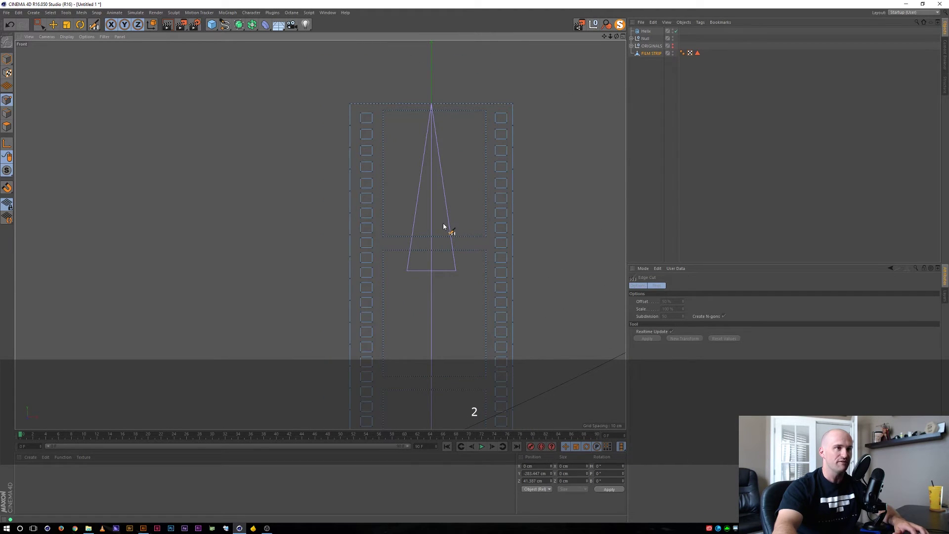
scroll(443, 228, "down", 4)
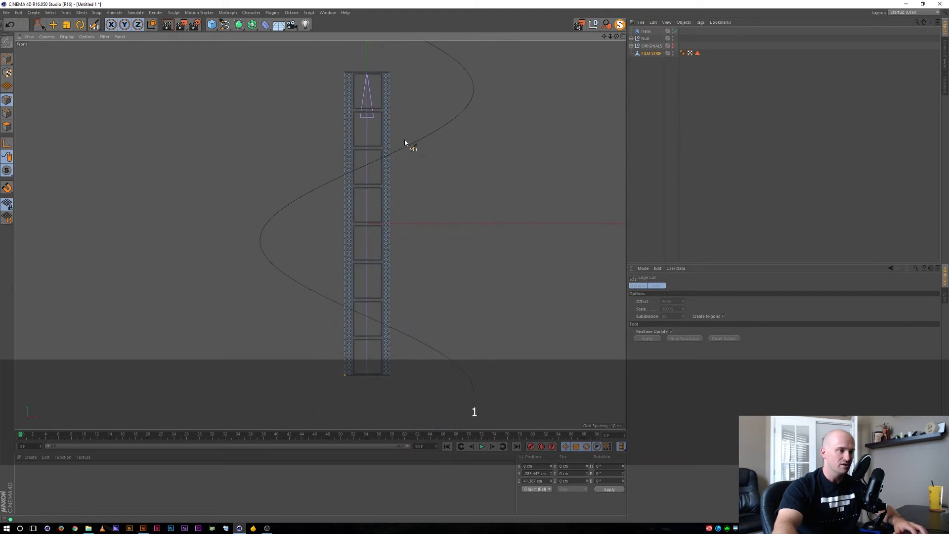
Store a backup copy of the FILM STRIP mesh in the ORIGINALS null.
left_click(650, 53)
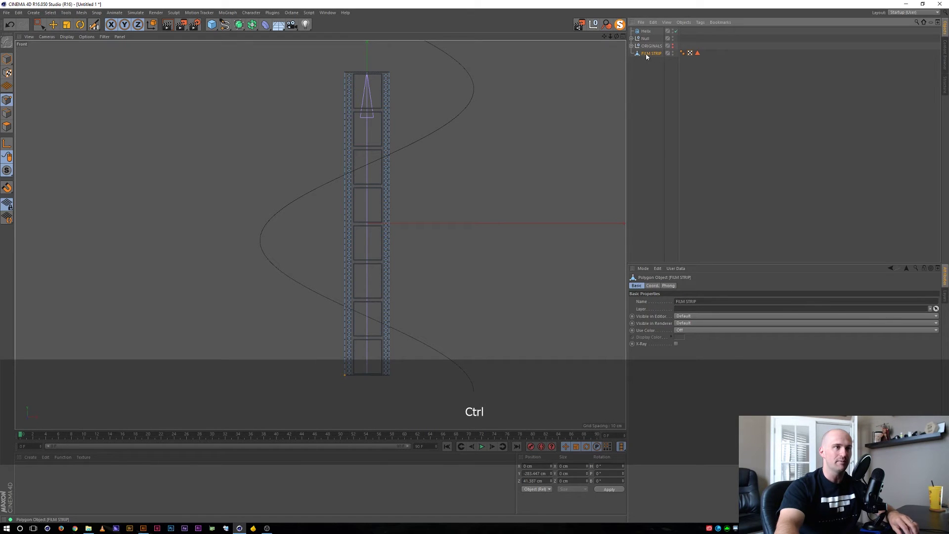
left_click_drag(646, 56, 648, 48, "ctrl")
left_click(631, 46)
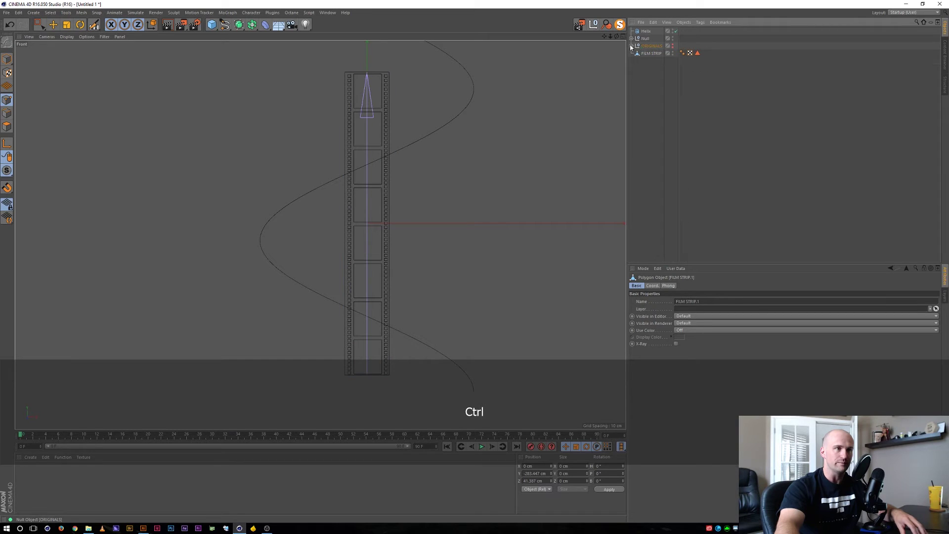
Show the perspective view and place the FILM STRIP mesh inside the Null below Spline Wrap.
left_click(632, 39)
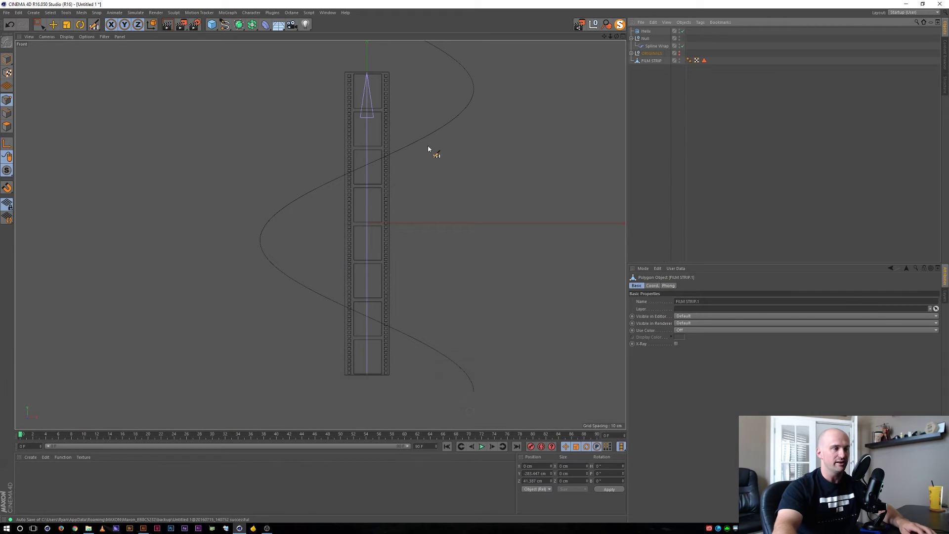
key("F1")
left_click_drag(411, 165, 344, 185)
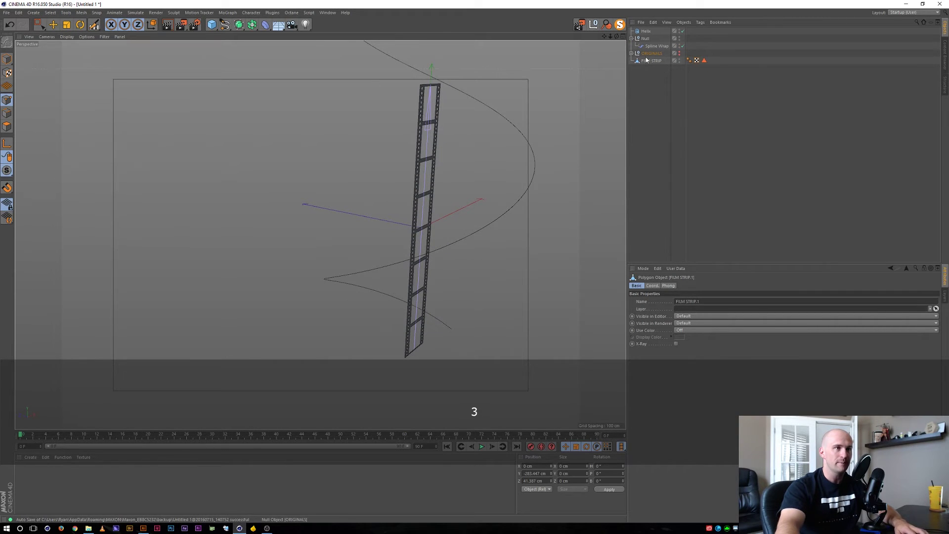
left_click_drag(646, 60, 647, 51)
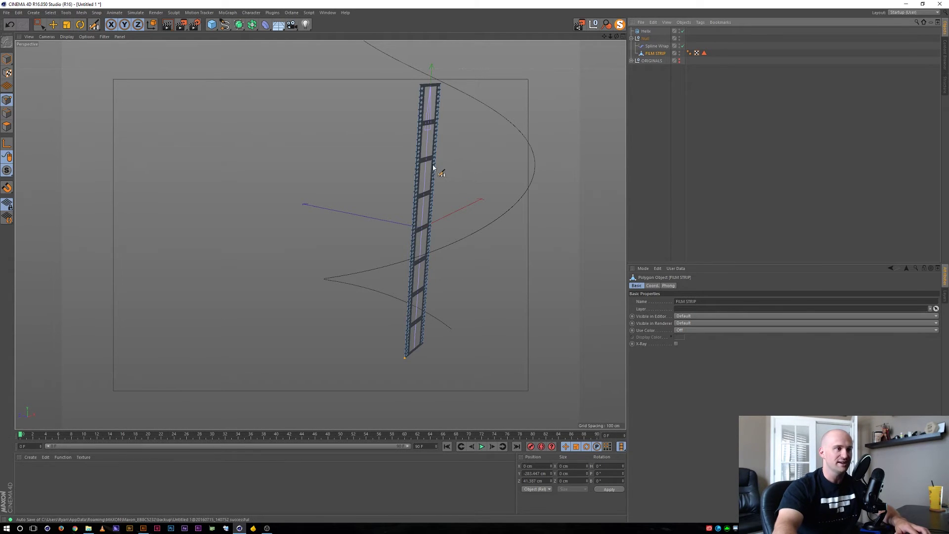
left_click_drag(433, 168, 454, 168)
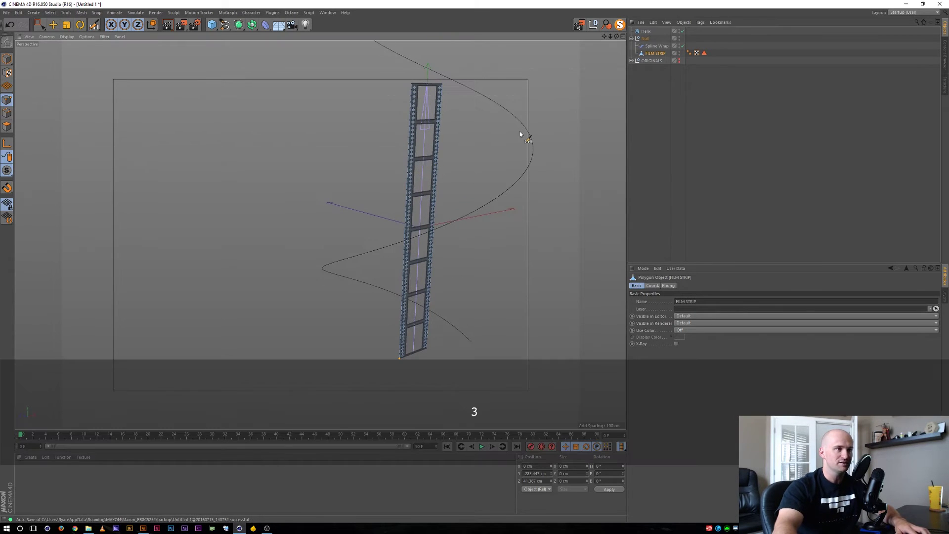
Adjust the Spline Wrap's Offset to slide the film strip along the helix and check how smoothly it bends.
left_click(654, 47)
left_click_drag(492, 200, 474, 147, "alt")
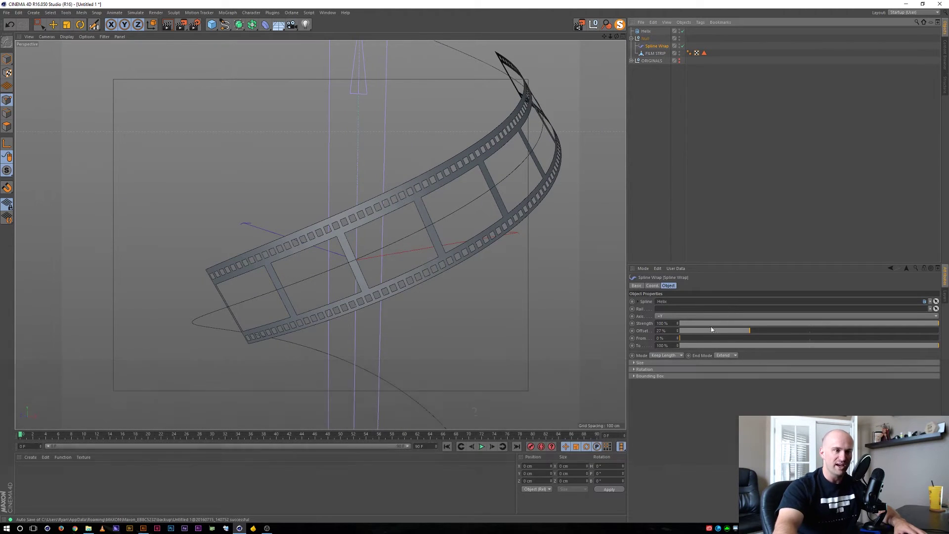
left_click_drag(742, 336, 763, 334)
key("2")
left_click_drag(524, 250, 418, 234)
key("1")
key("3")
key("1")
key("2")
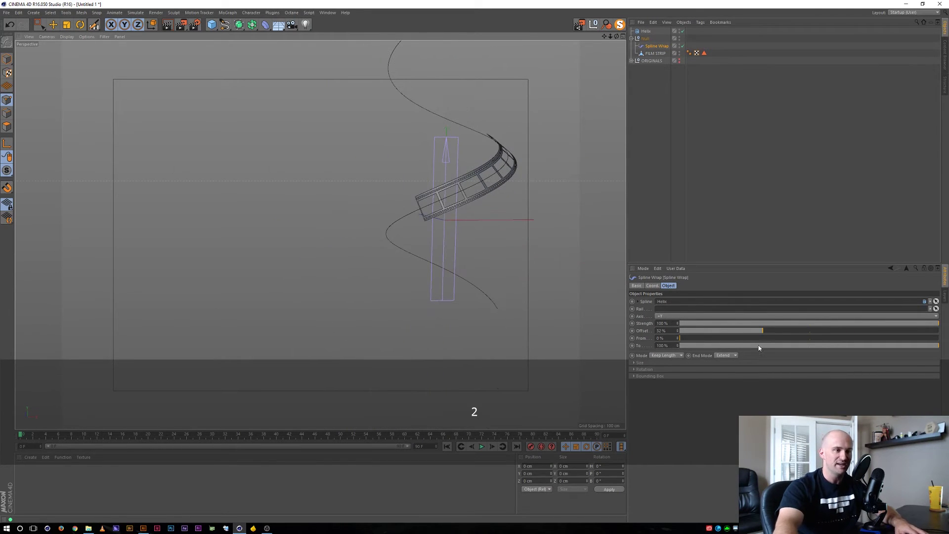
mouse_move(769, 331)
left_mouse_down()
mouse_move(858, 331)
mouse_move(710, 331)
mouse_move(759, 333)
left_mouse_up()
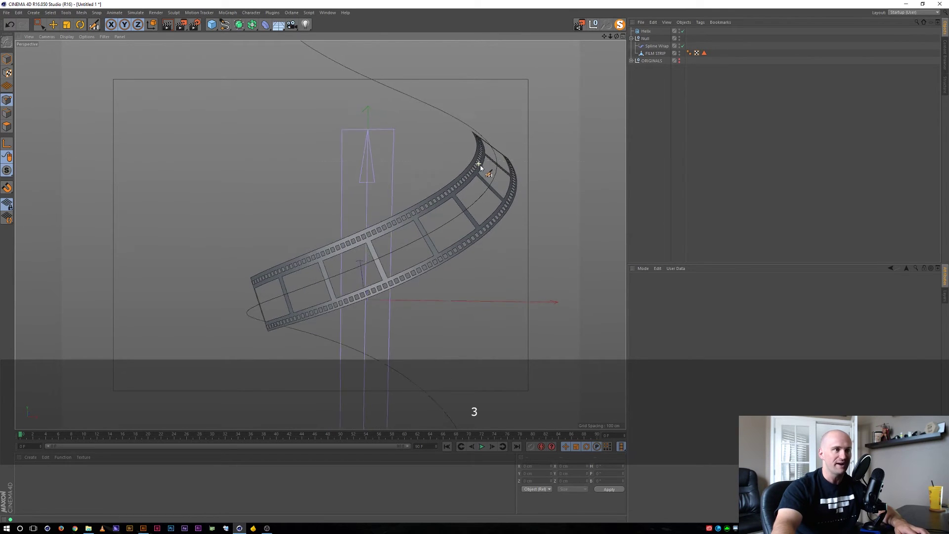
Enable Frames per Second in the perspective viewport's HUD and check the display speed while orbiting the wrapped film strip.
mouse_move(479, 164)
left_mouse_down()
mouse_move(491, 173)
mouse_move(478, 168)
left_mouse_up()
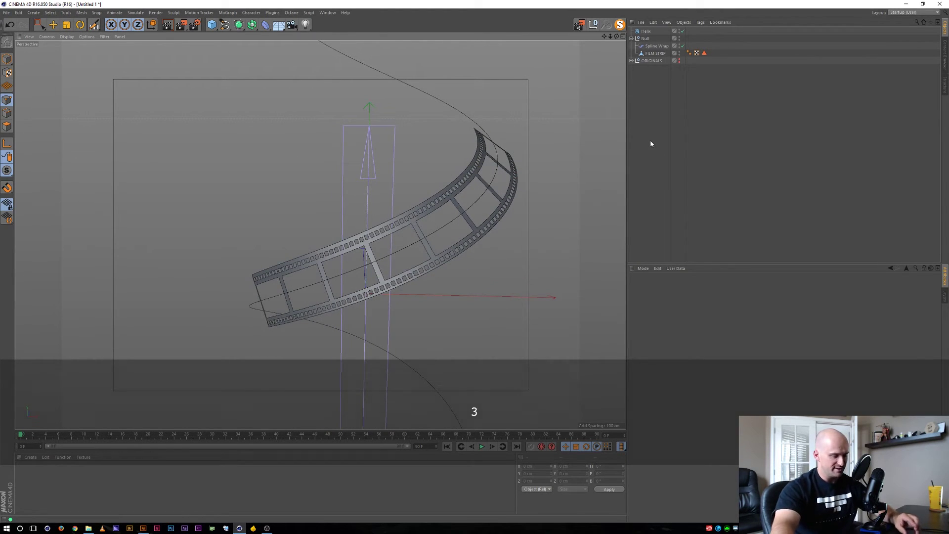
key("shift+v")
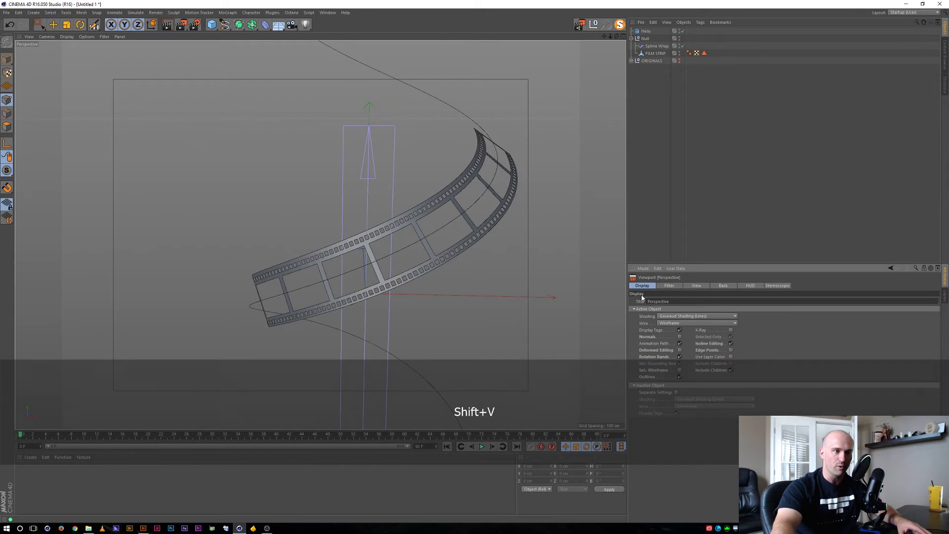
left_click(751, 285)
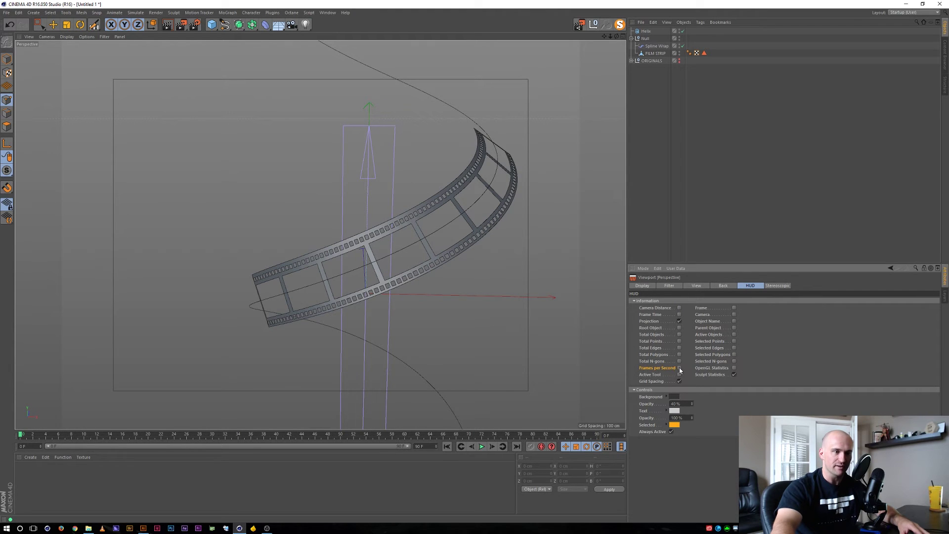
key("3")
left_click_drag(349, 297, 357, 293)
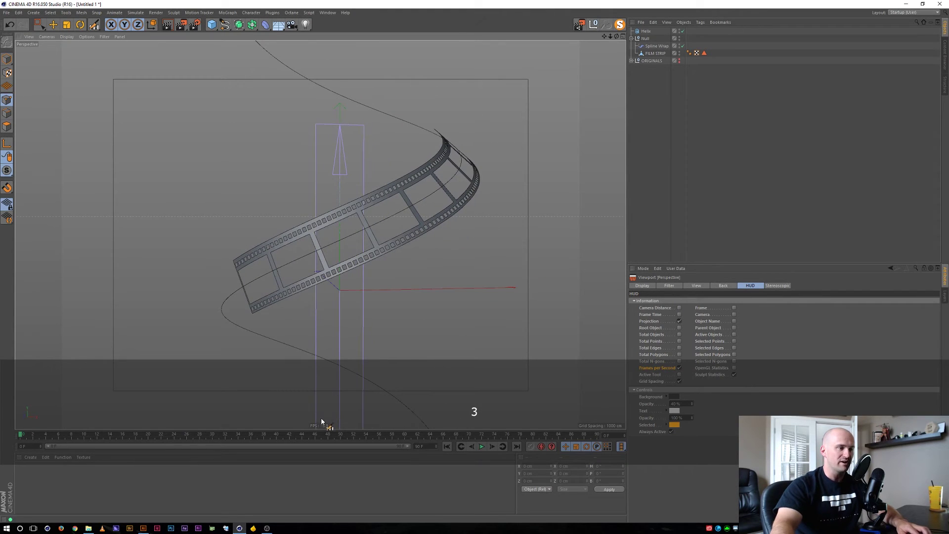
left_click_drag(387, 264, 369, 275)
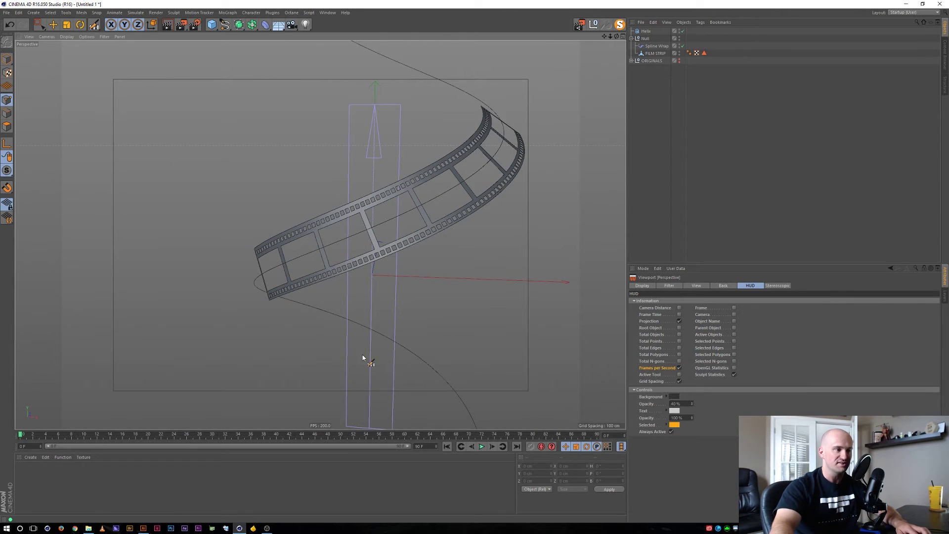
key("3")
mouse_move(361, 259)
left_mouse_down()
mouse_move(392, 259)
mouse_move(335, 297)
mouse_move(389, 252)
mouse_move(331, 277)
mouse_move(364, 292)
mouse_move(361, 257)
left_mouse_up()
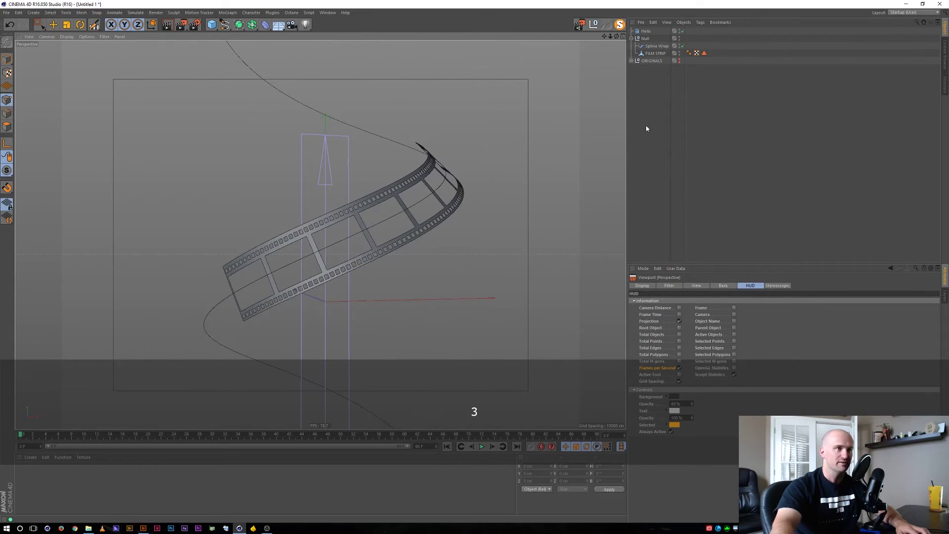
Hide the FILM STRIP mesh and copy the original FILM STRIP Extrude from ORIGINALS into the Null below Spline Wrap.
left_click(679, 53, "alt")
left_click(631, 61, "alt")
left_click(648, 75)
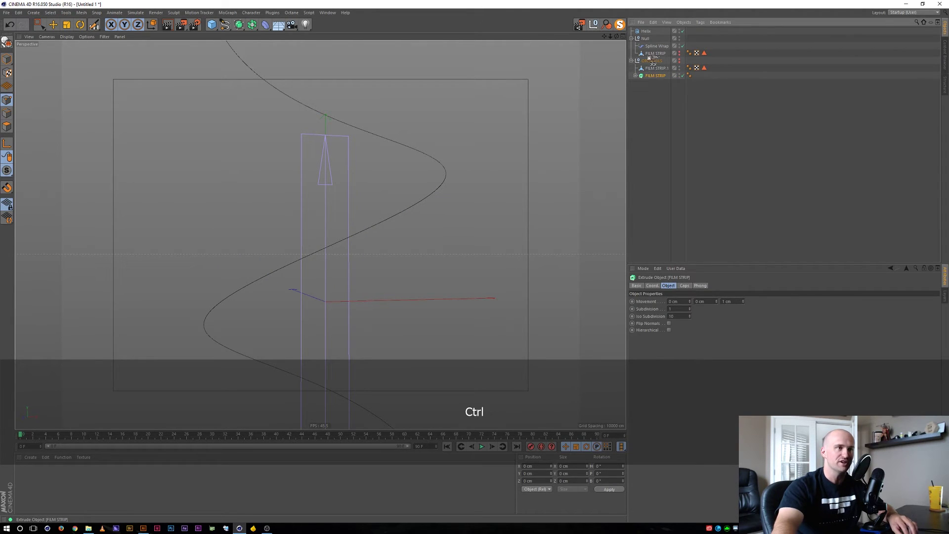
left_click_drag(652, 51, 652, 50, "ctrl")
key("3")
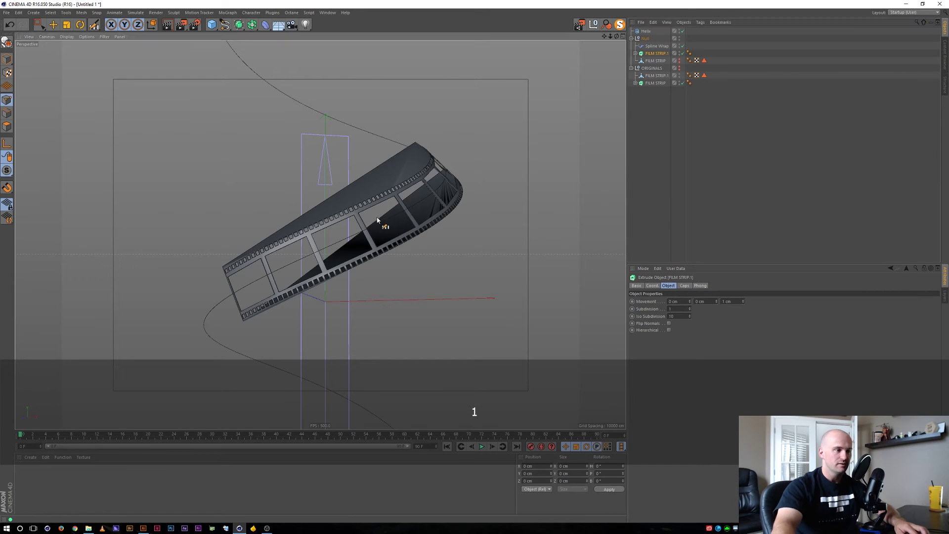
left_click_drag(381, 223, 417, 185)
Set the copied Extrude's Path spline to Uniform intermediate points with a Number of 30.
left_click(635, 53)
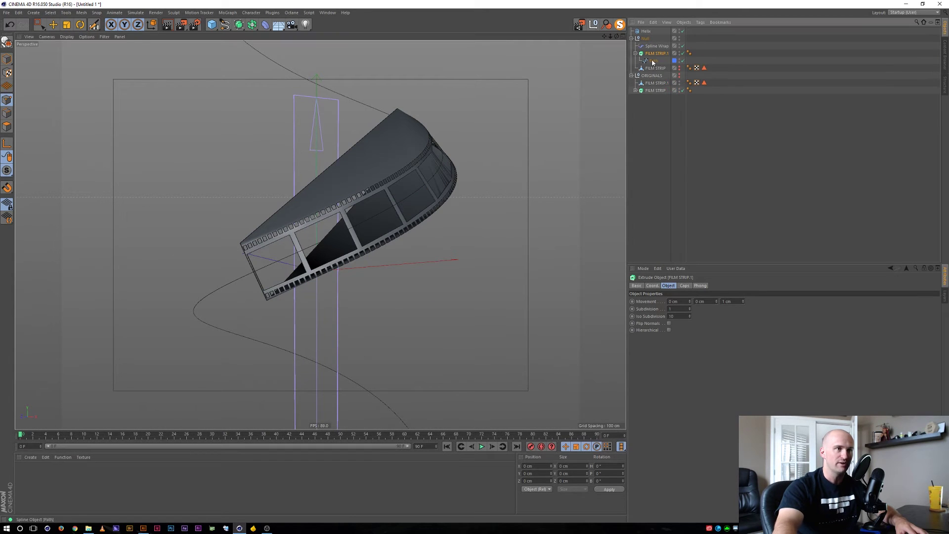
left_click(654, 61)
left_click(683, 317)
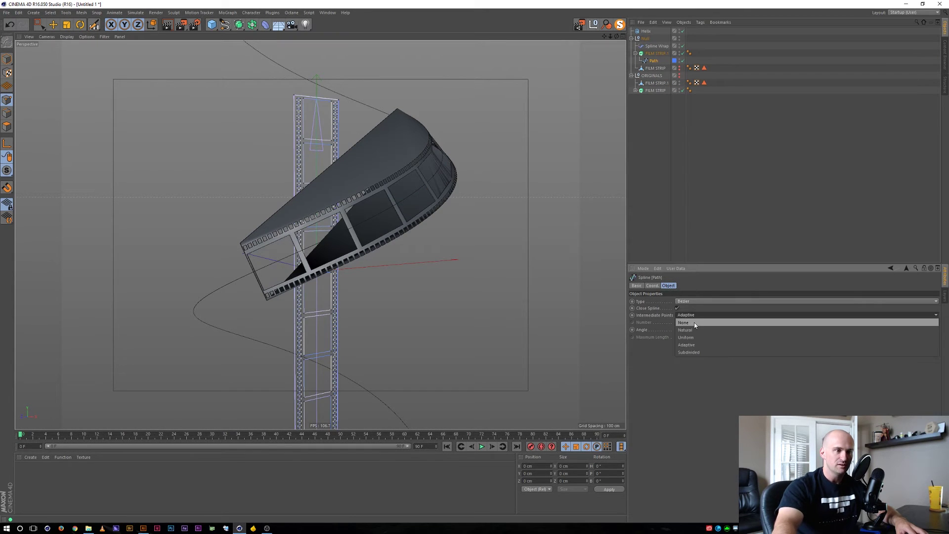
left_click(722, 248)
left_click(683, 314)
left_click(697, 338)
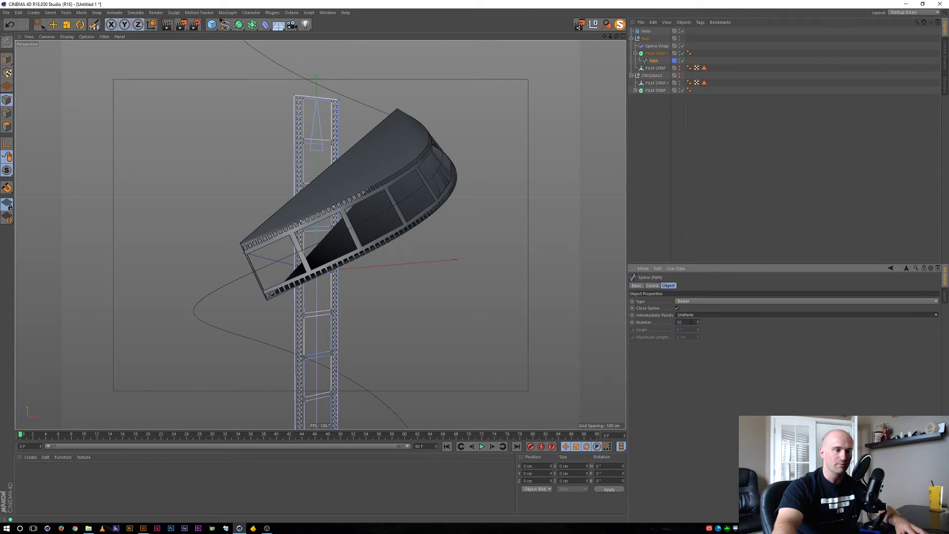
left_click_drag(691, 323, 653, 322)
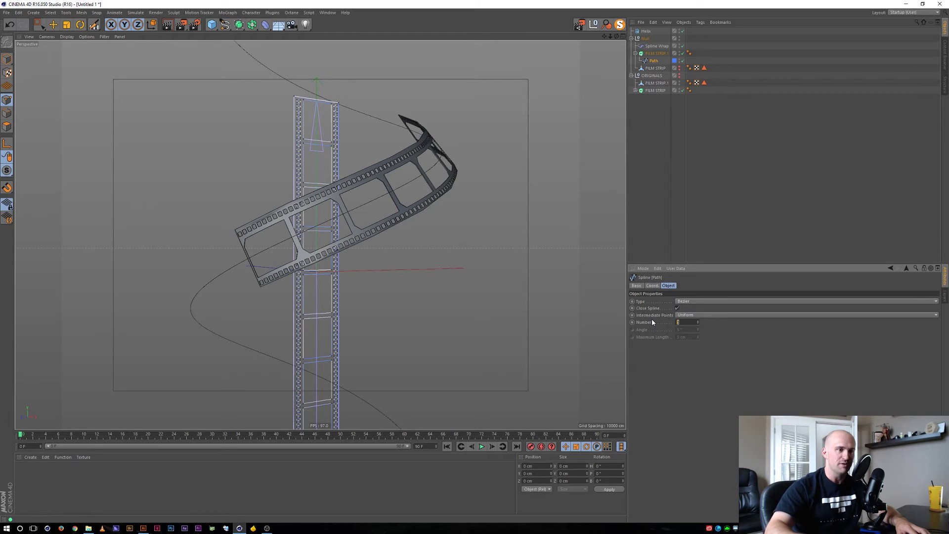
type("30")
key("Return")
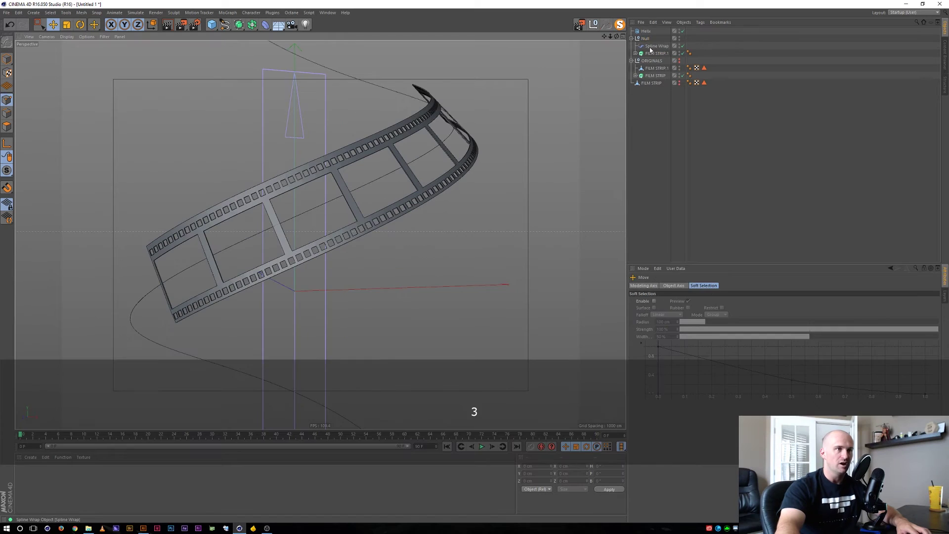
Slide the extruded film strip along the helix with the Spline Wrap's Offset and check the viewport's display speed.
left_click(657, 45)
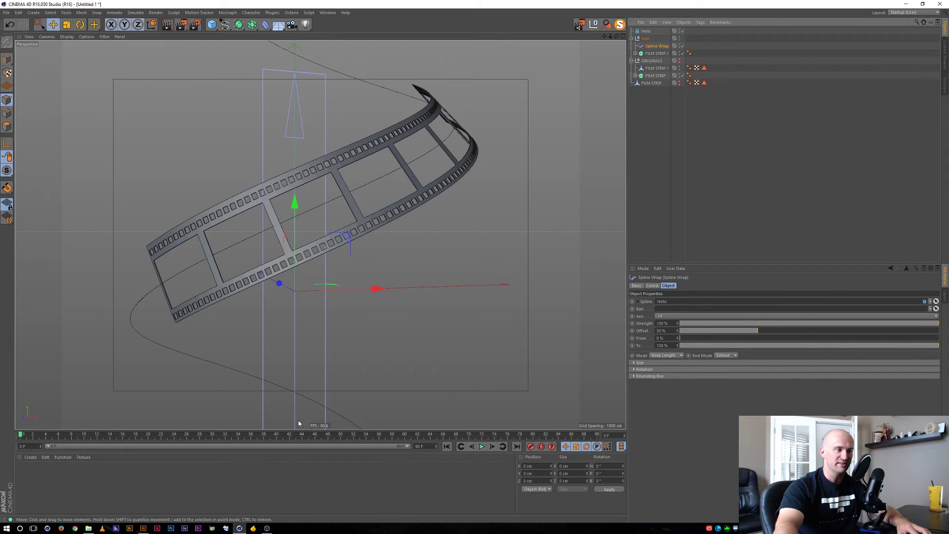
left_click_drag(763, 331, 805, 332)
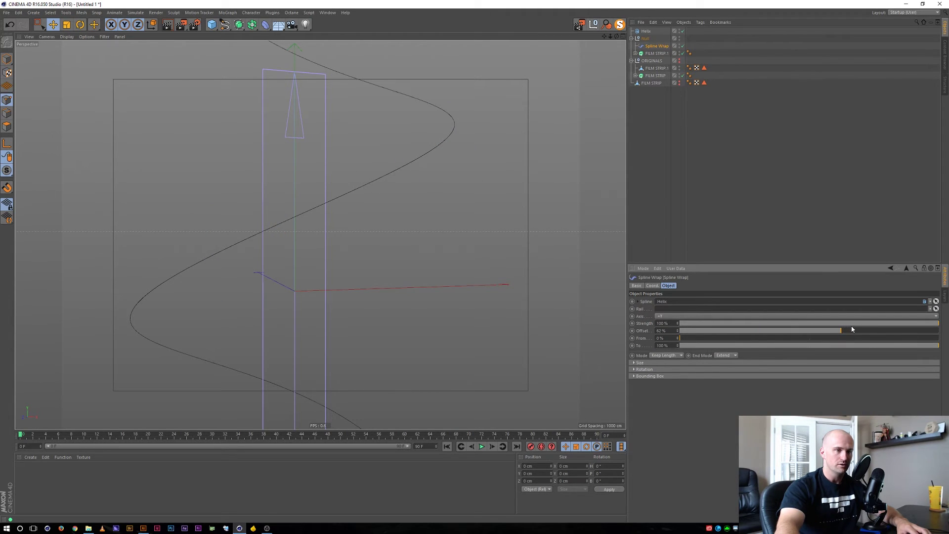
left_click_drag(860, 329, 749, 330)
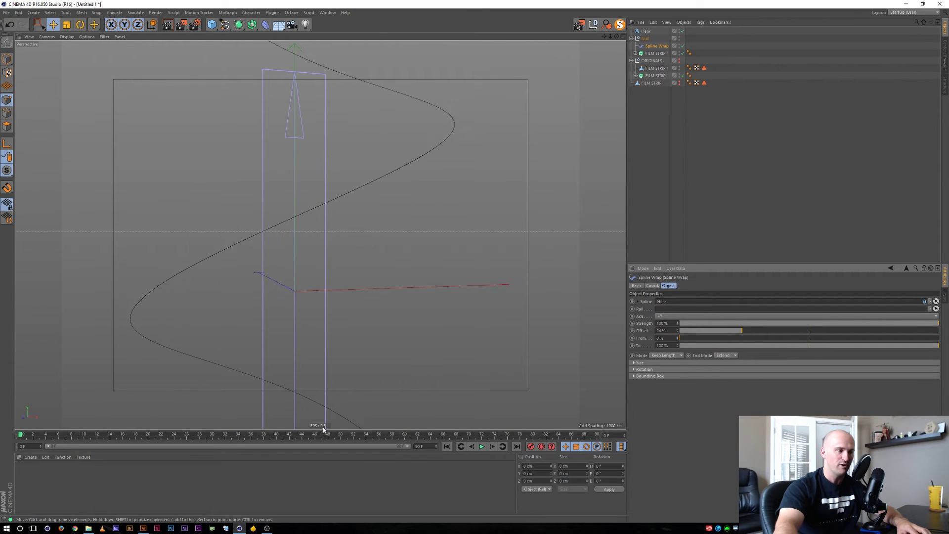
left_click(661, 115)
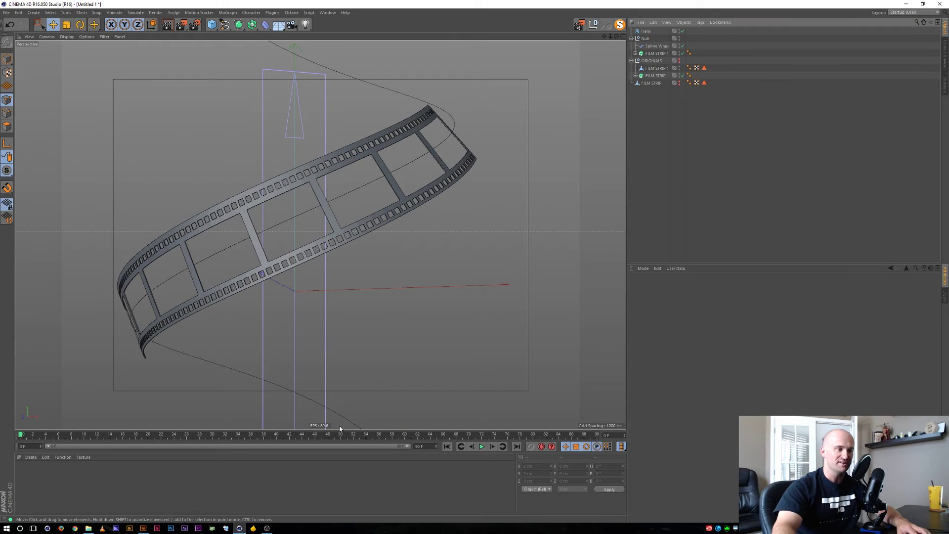
Delete the FILM STRIP Extrude copy, then place the FILM STRIP mesh back below Spline Wrap and make it visible.
left_click(654, 54)
key("Delete")
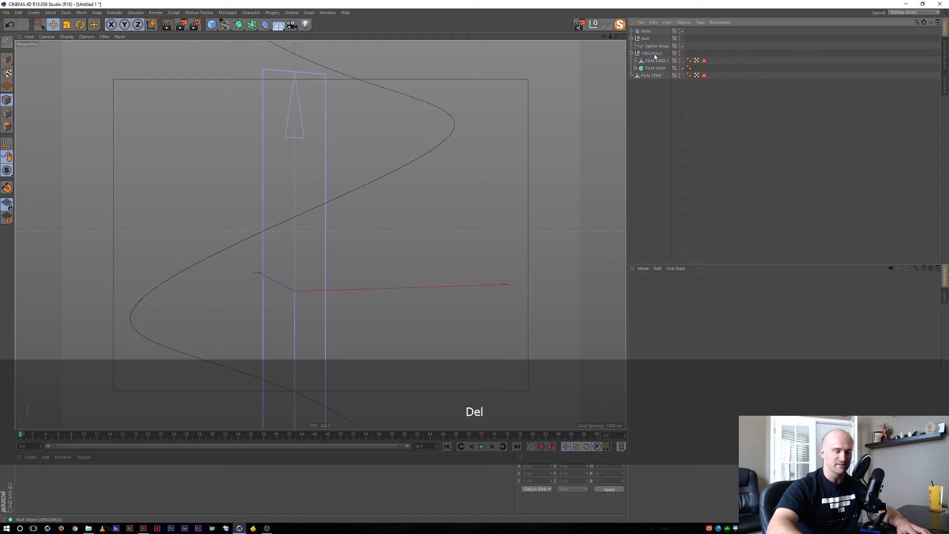
left_click_drag(651, 75, 654, 54)
left_click(679, 54, "alt")
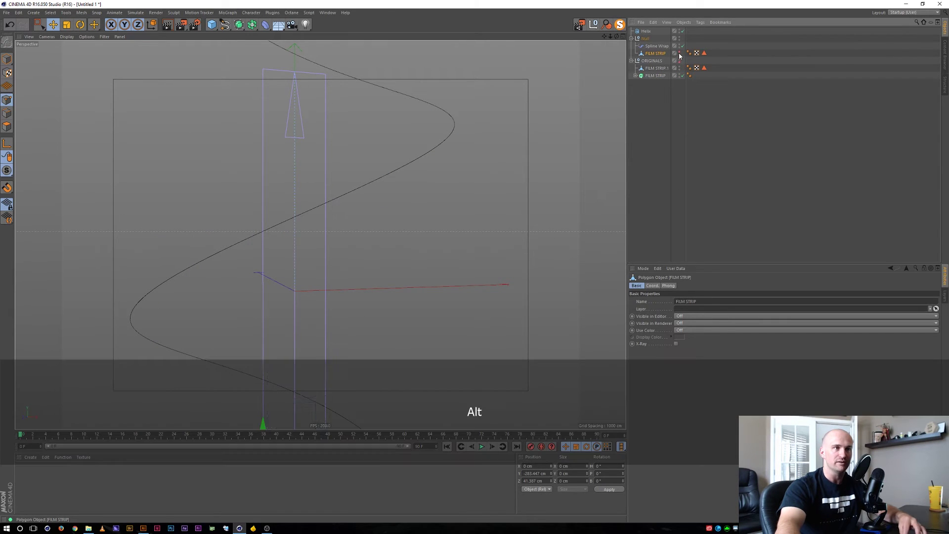
Set the Spline Wrap's Offset to 34% and inspect the bent mesh strip's missing thickness up close.
left_click(657, 46)
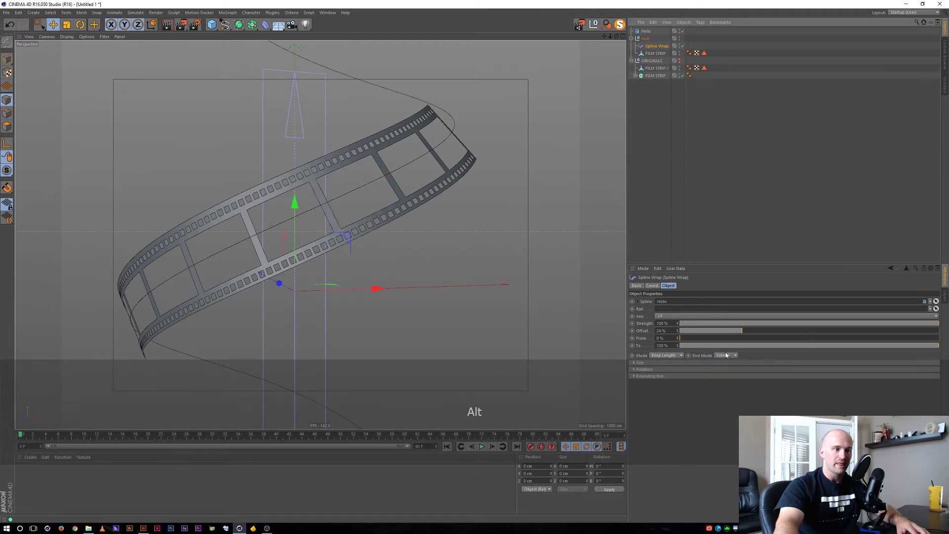
left_click_drag(741, 334, 768, 331)
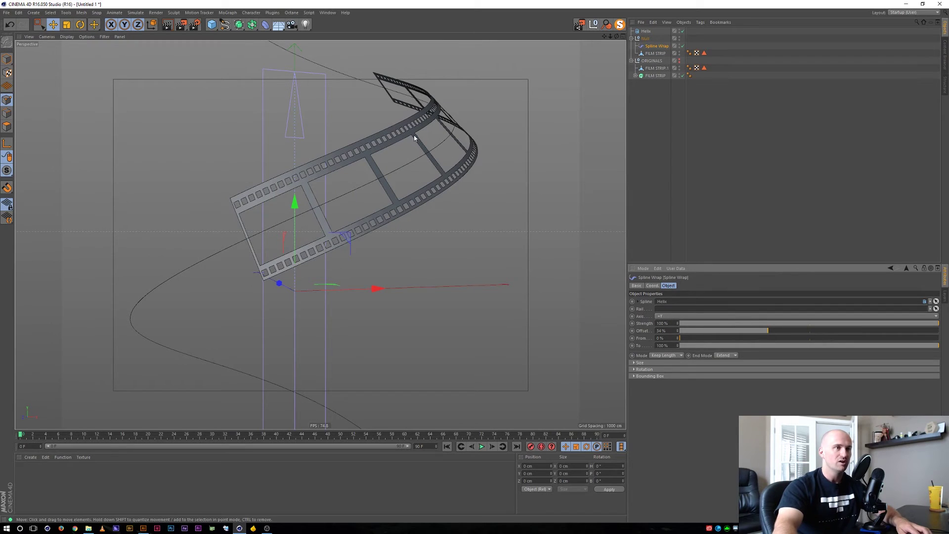
left_click(631, 38)
left_click(632, 46)
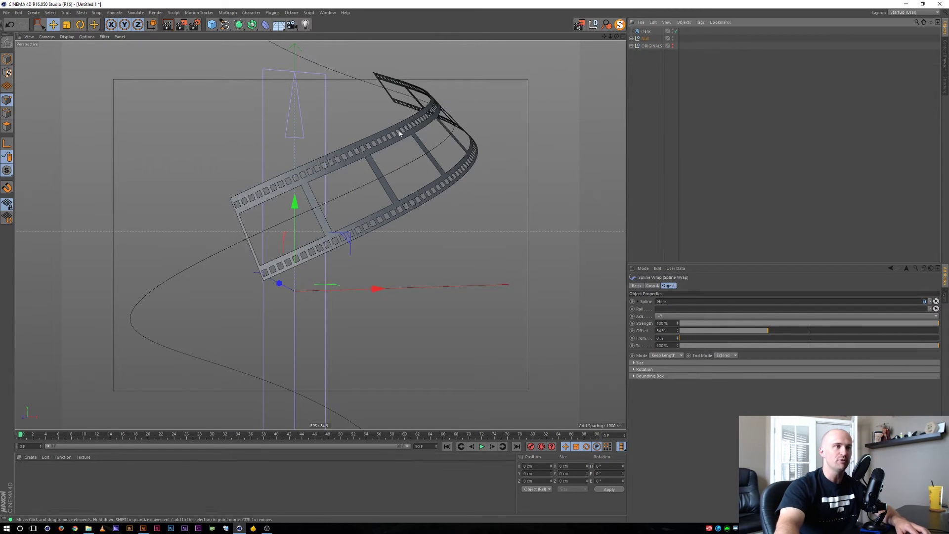
key("3")
left_click_drag(400, 134, 396, 169)
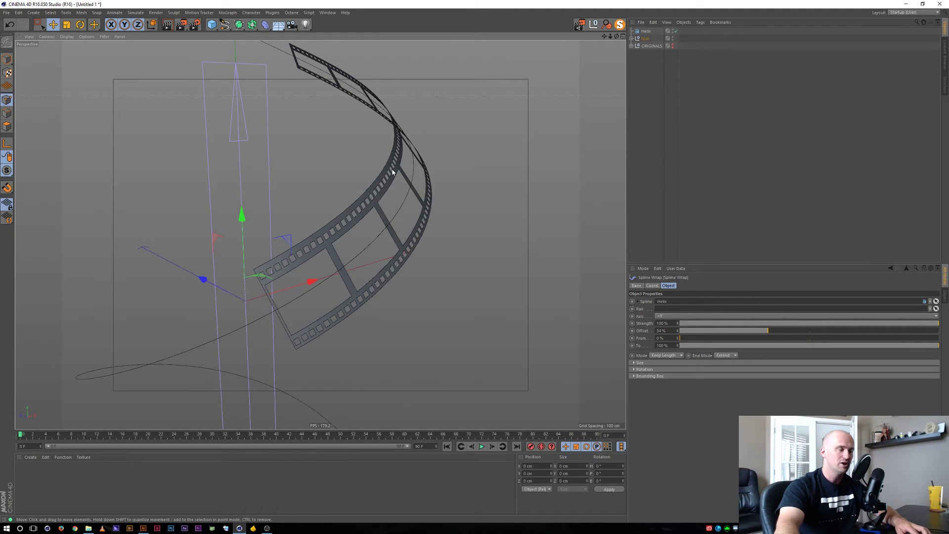
key("2")
mouse_move(392, 161)
left_mouse_down()
mouse_move(442, 143)
mouse_move(382, 160)
left_mouse_up()
key("3")
Group the FILM STRIP mesh in its own Null below Spline Wrap and isolate that group in the viewport.
left_click(632, 39)
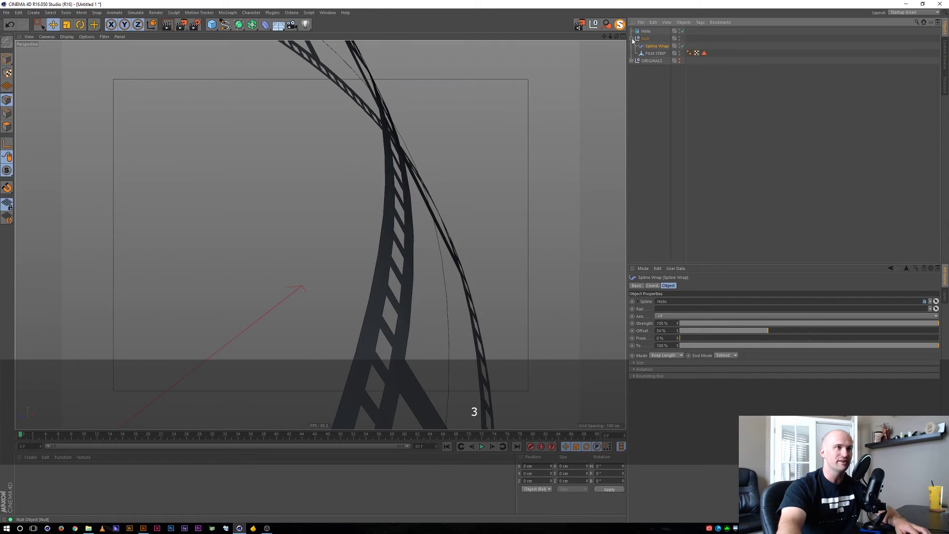
left_click(657, 54)
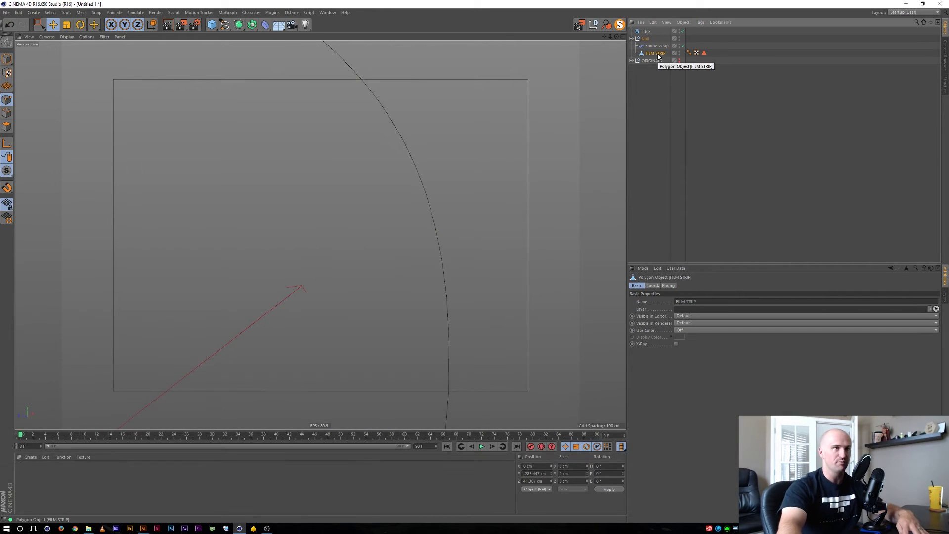
key("alt")
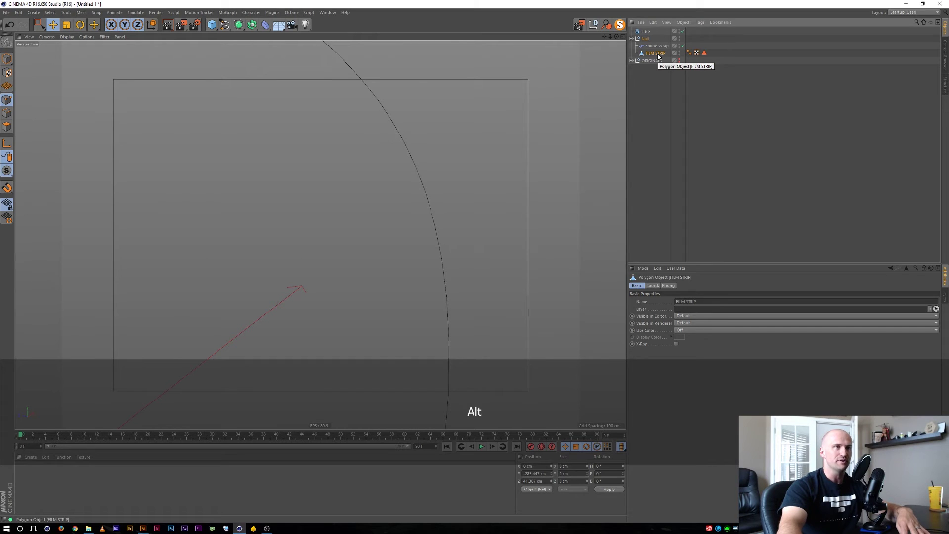
key("alt+g")
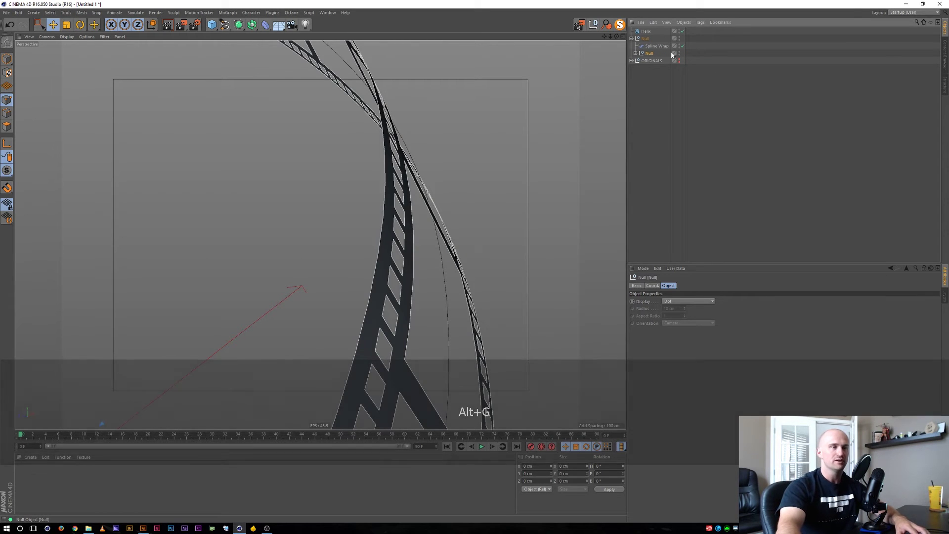
left_click(620, 26)
key("s")
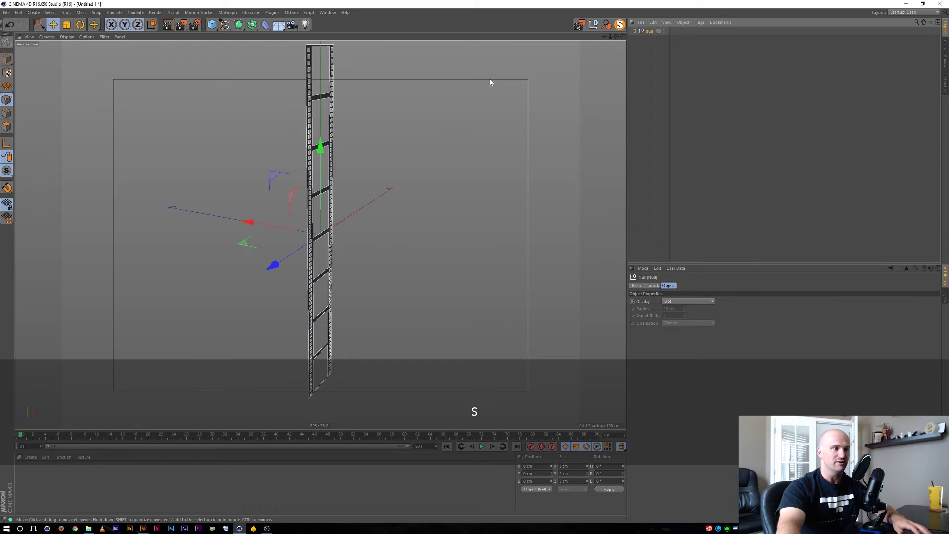
key("3")
left_click_drag(334, 155, 386, 112)
key("2")
key("3")
Add a Cloth Surface as the parent of the FILM STRIP mesh inside the isolated Null.
left_click(635, 31)
left_click(660, 39)
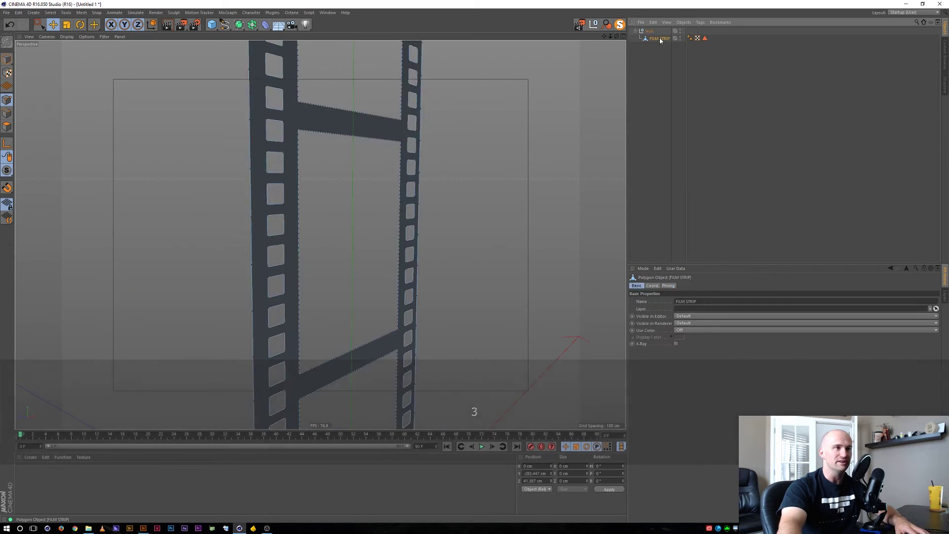
key("Escape")
key("shift+c")
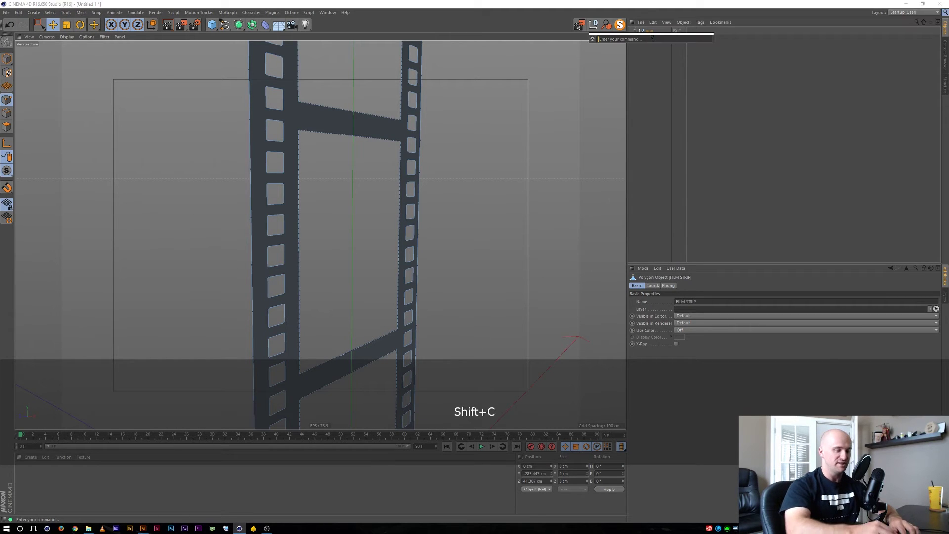
type("clot")
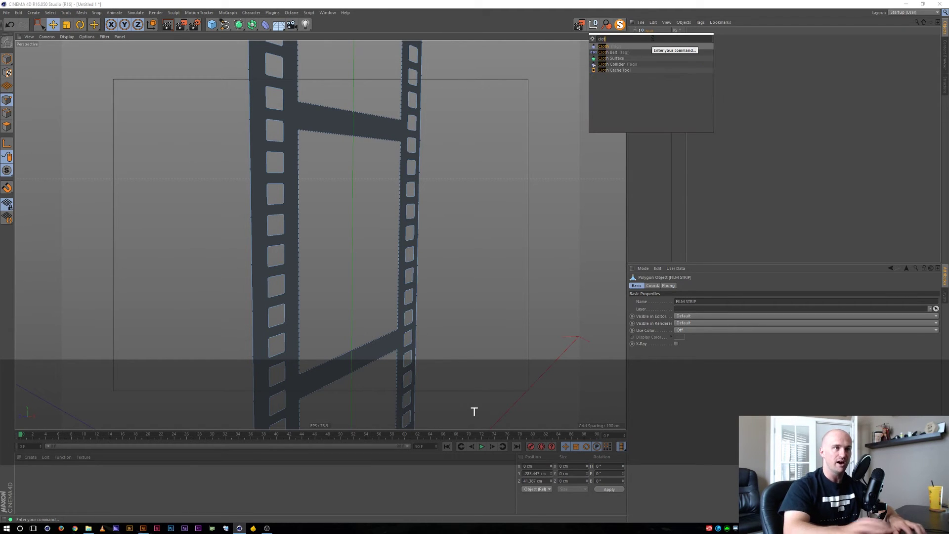
key("alt")
left_click(615, 59, "alt")
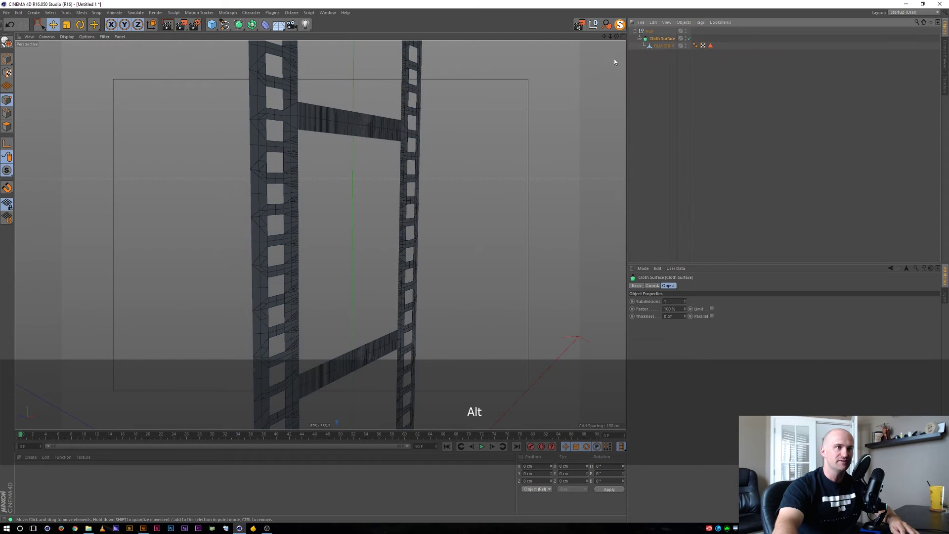
Set the Cloth Surface's Thickness to 0.7 cm.
key("2")
left_click_drag(352, 96, 307, 107)
key("3")
left_click_drag(250, 110, 301, 114)
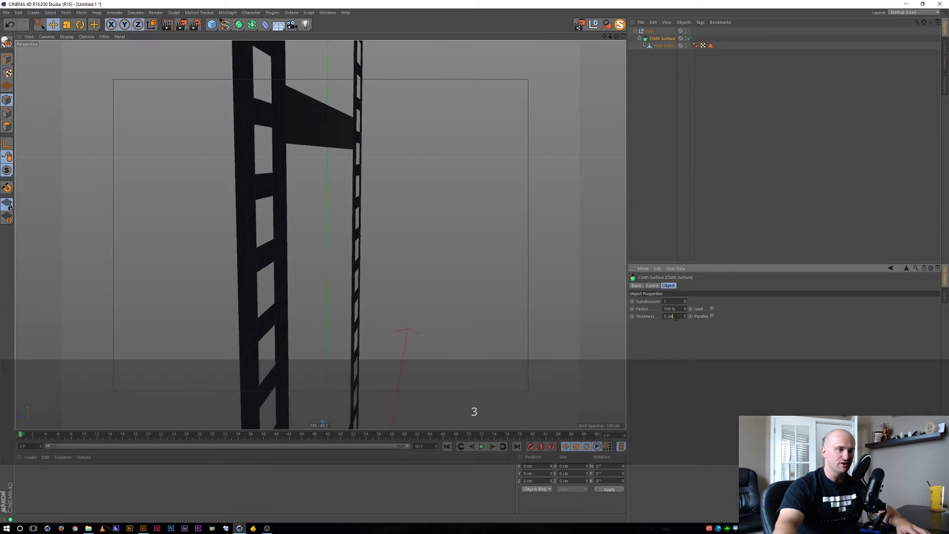
left_click(684, 313)
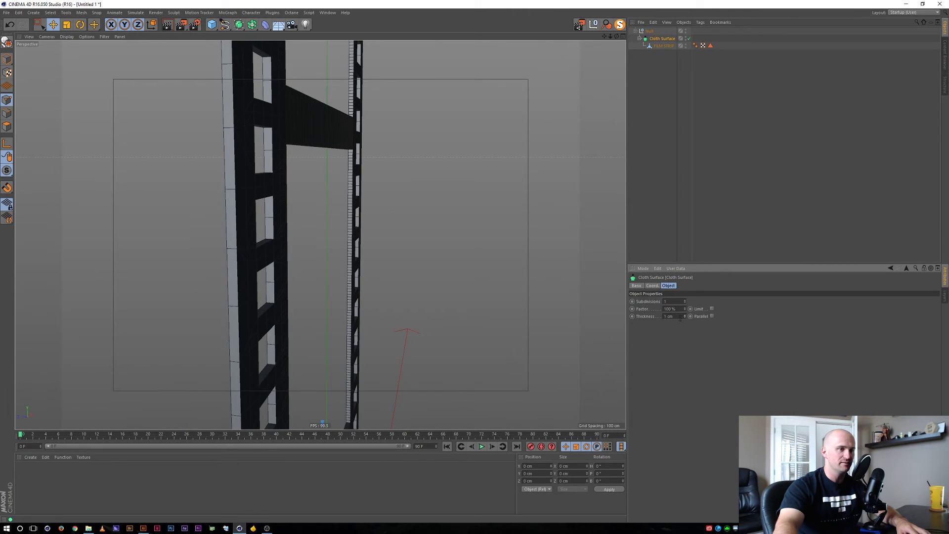
left_click(685, 317, "alt")
left_click(685, 318, "alt")
left_click(685, 317, "alt")
left_click(685, 318, "alt")
left_click_drag(685, 317, 685, 317, "alt")
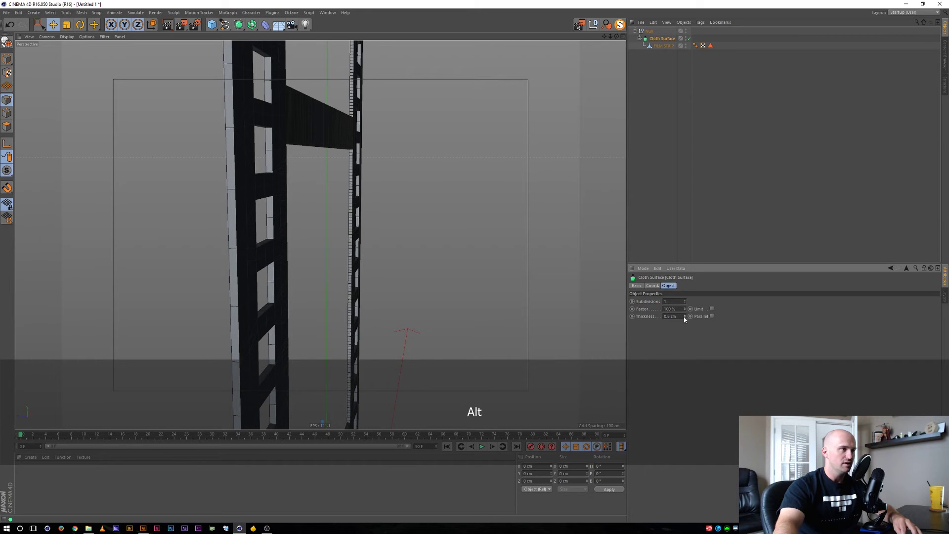
left_click(685, 317, "alt")
Change the viewport display to shading without wireframe lines and inspect the thickened film strip up close.
key("3")
left_click_drag(305, 127, 229, 106)
key("2")
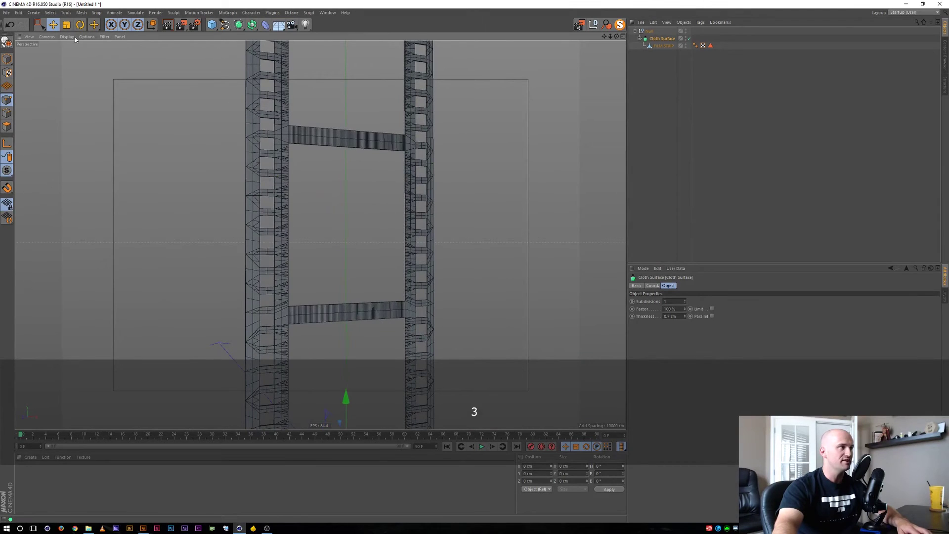
left_click(69, 37)
left_click(74, 47)
key("2")
mouse_move(312, 119)
left_mouse_down()
mouse_move(284, 179)
mouse_move(290, 141)
mouse_move(388, 77)
mouse_move(346, 127)
mouse_move(321, 135)
mouse_move(321, 117)
mouse_move(282, 157)
left_mouse_up()
key("3")
Bring back the full scene, examine the thickened film strip along the helix, and collapse the inner Null.
key("2")
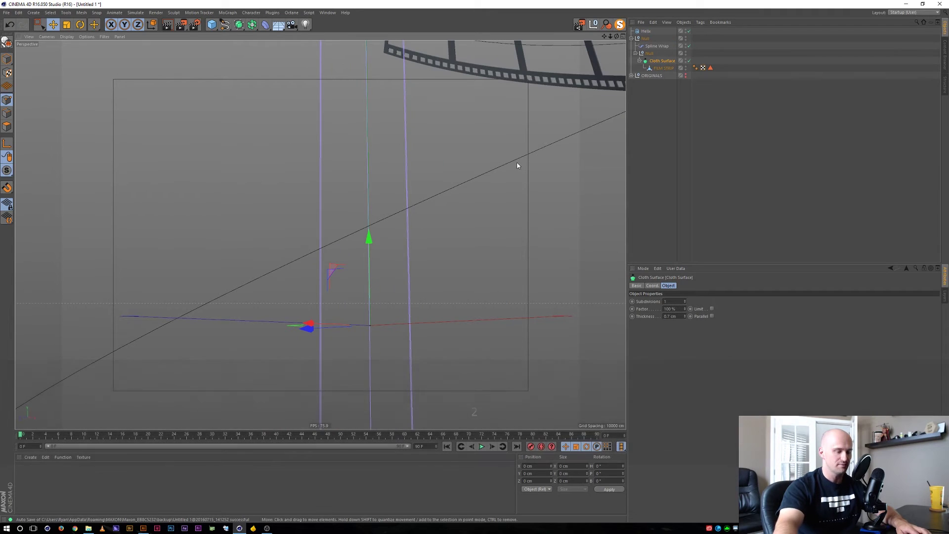
key("h")
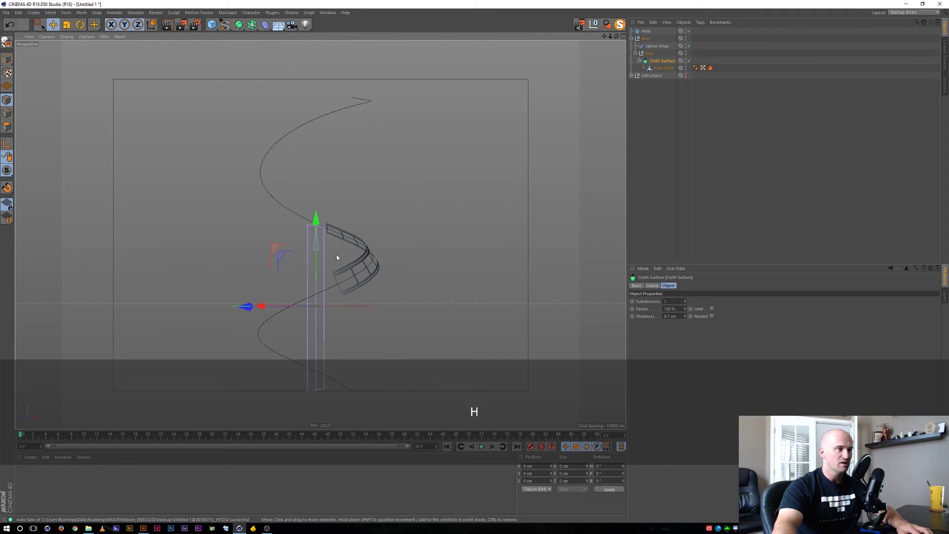
left_click_drag(340, 256, 362, 221)
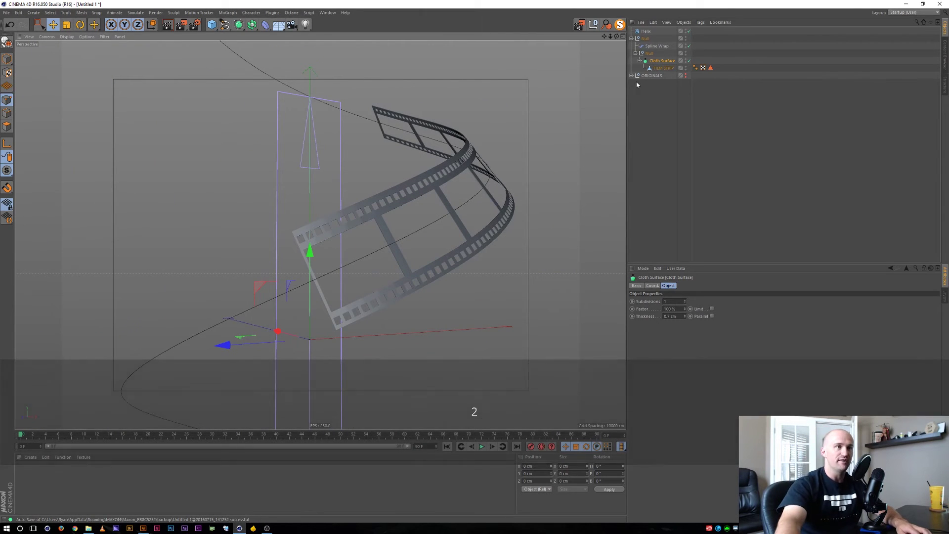
key("1")
mouse_move(446, 145)
left_mouse_down()
mouse_move(417, 171)
mouse_move(447, 158)
left_mouse_up()
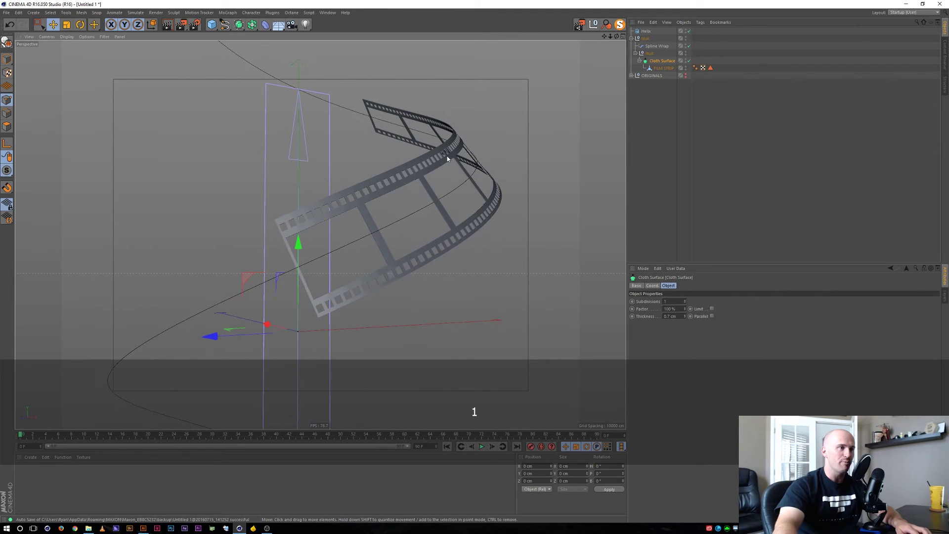
left_click(636, 54)
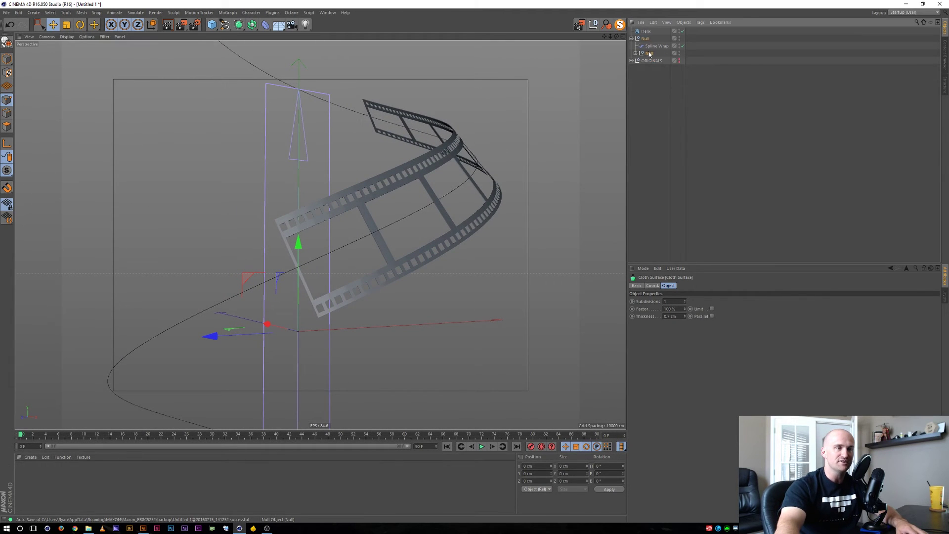
Isolate the inner Null containing the film strip, inspect its frames up close and expand its hierarchy.
left_click(649, 54)
left_click(621, 27)
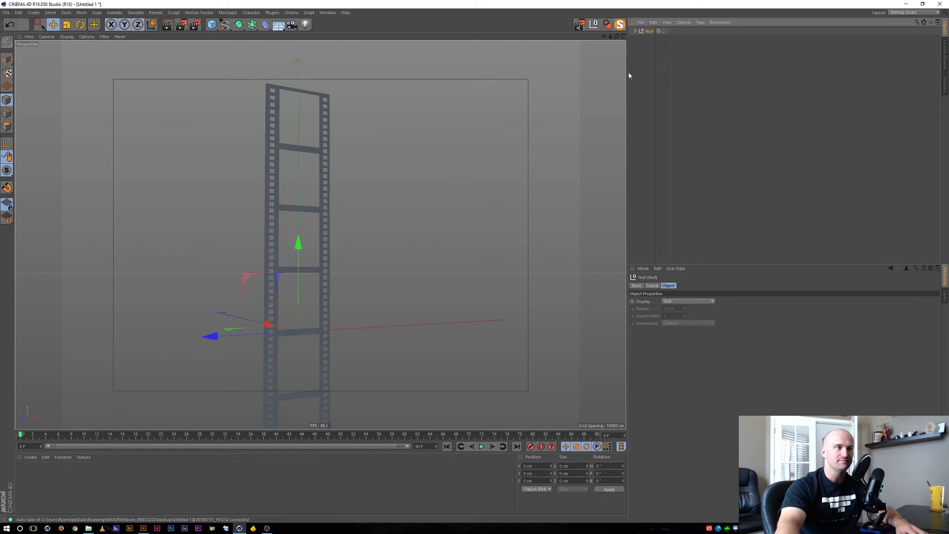
key("3")
left_click_drag(316, 179, 306, 145)
key("1")
left_click_drag(264, 226, 337, 195)
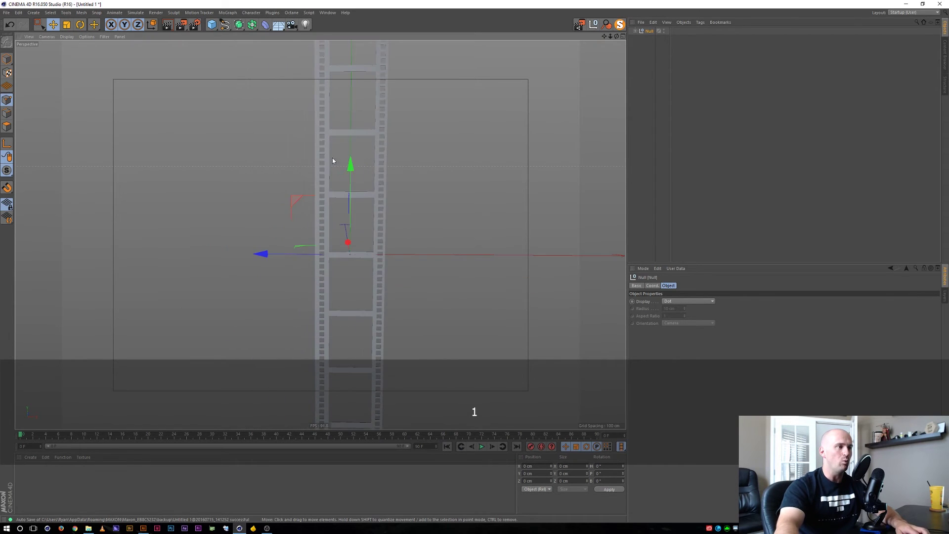
left_click_drag(357, 226, 358, 179)
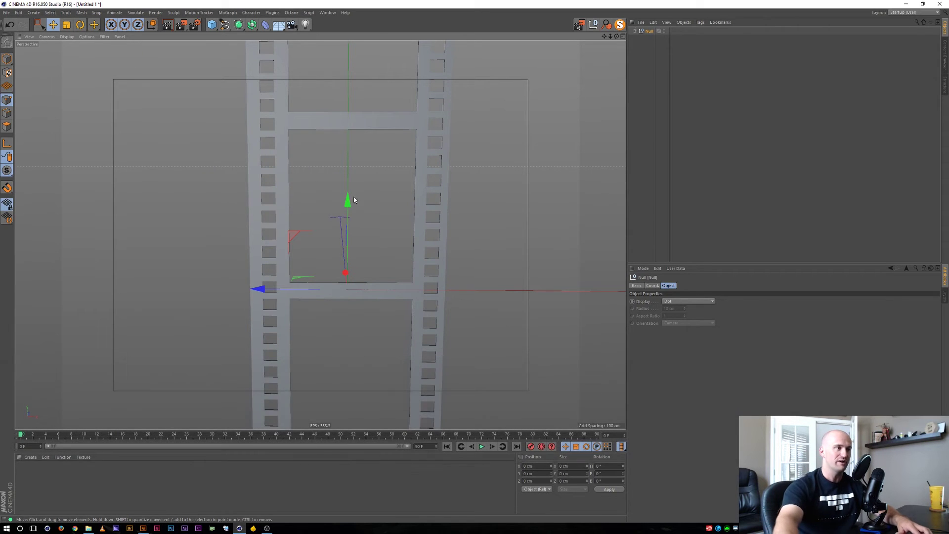
key("3")
left_click_drag(347, 198, 374, 201)
key("1")
left_click(636, 30)
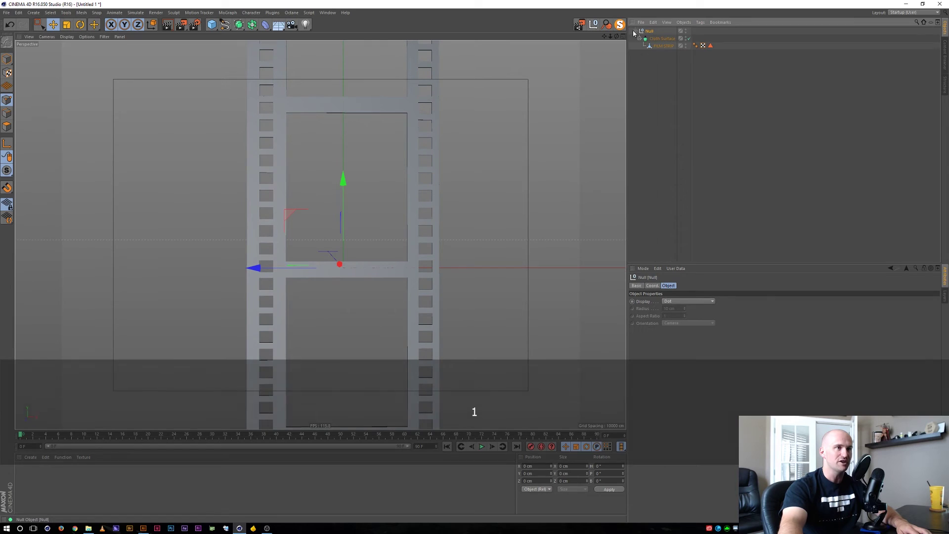
left_click(660, 55)
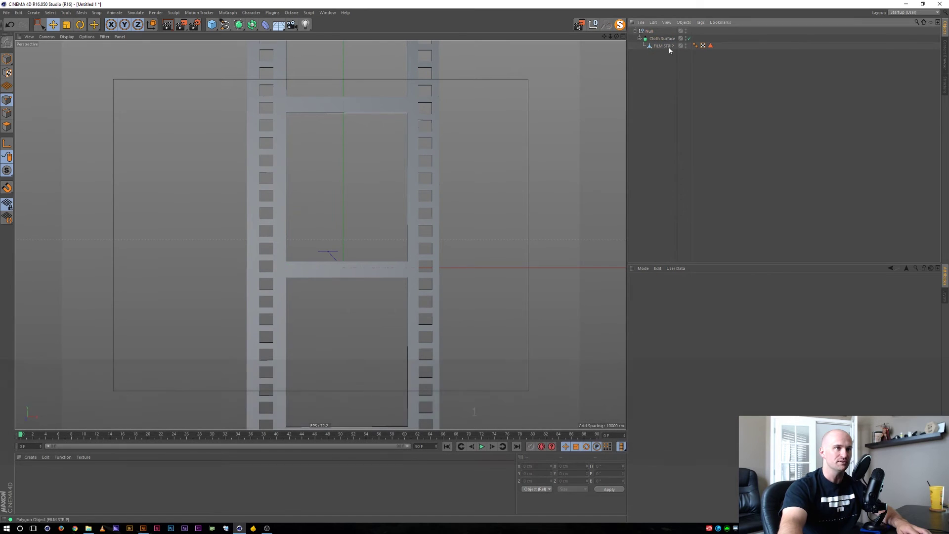
Add a Plane inside the Null below the Cloth Surface and rotate it 90° to stand parallel to the film strip.
left_click(648, 31)
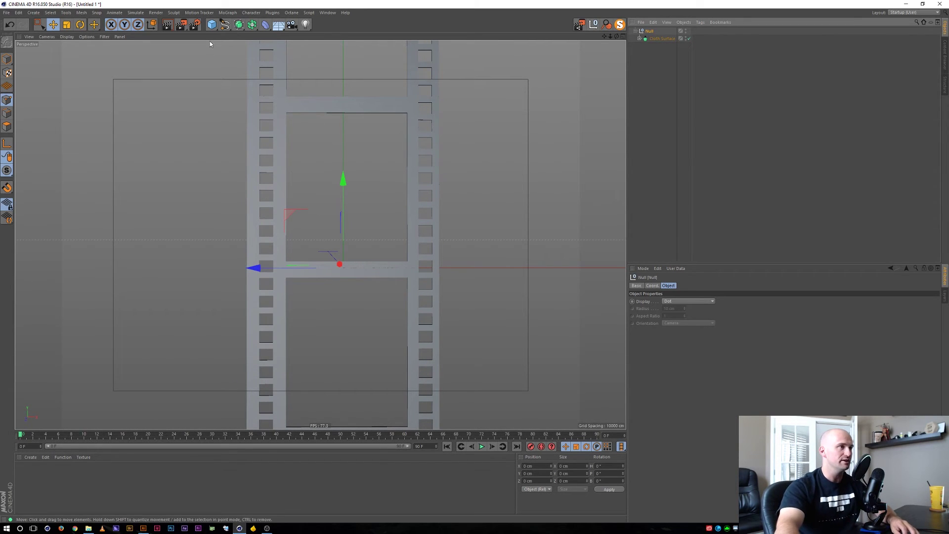
left_click(212, 24)
left_click(277, 52, "alt")
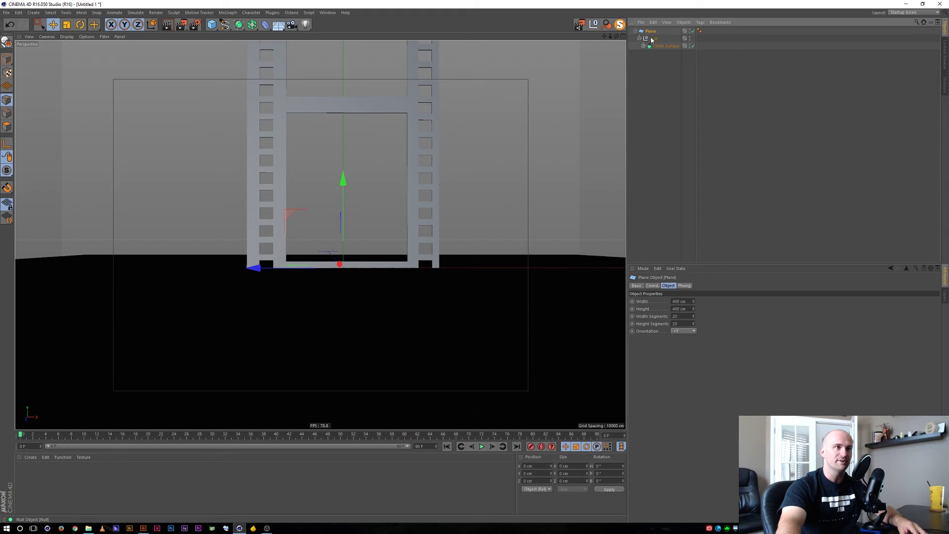
left_click_drag(652, 31, 655, 46)
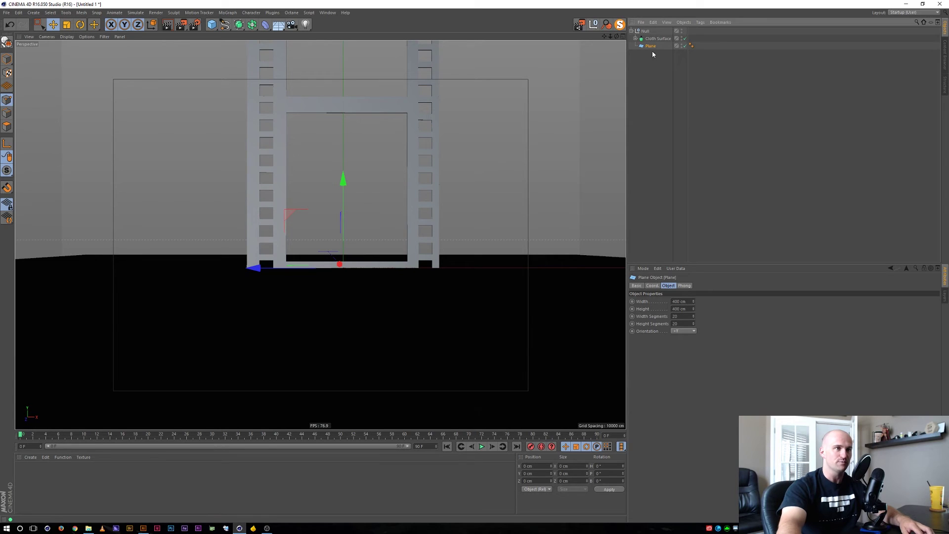
key("r")
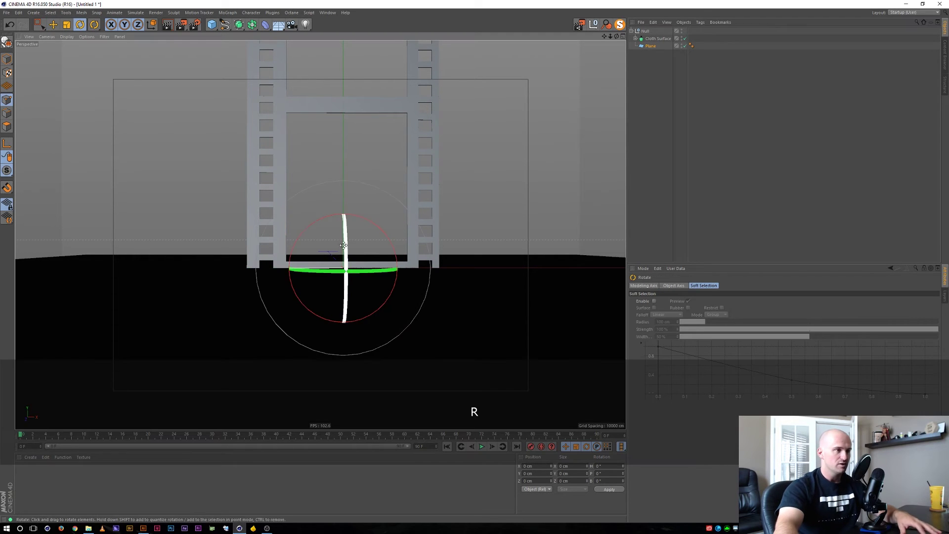
left_click_drag(345, 223, 340, 307)
In the front view, shrink the Plane to about 58 cm wide and 128 cm tall.
key("F4")
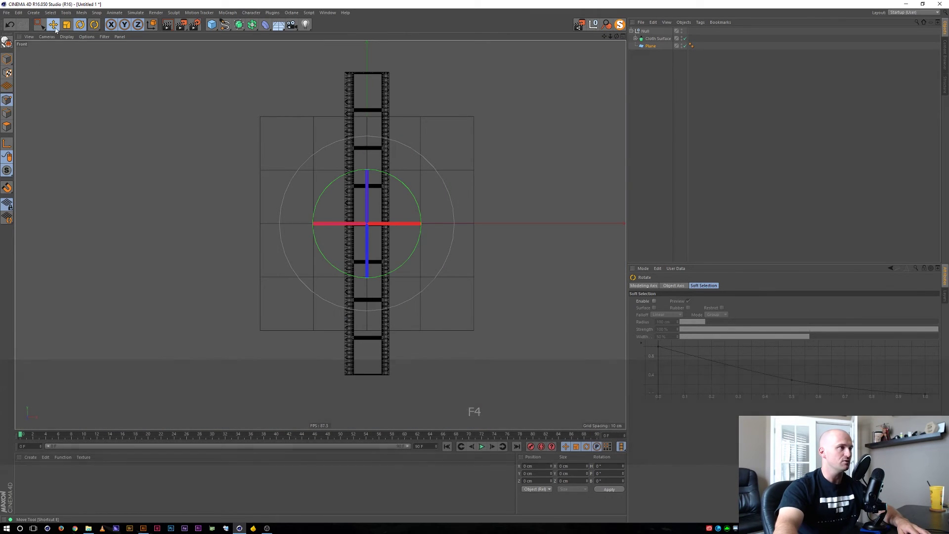
key("e")
left_click(6, 58)
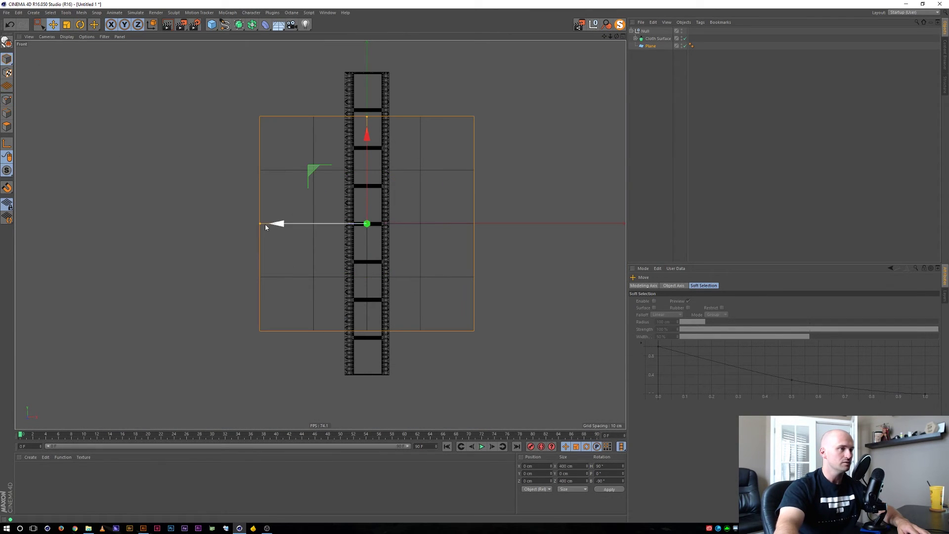
left_click_drag(262, 224, 353, 224)
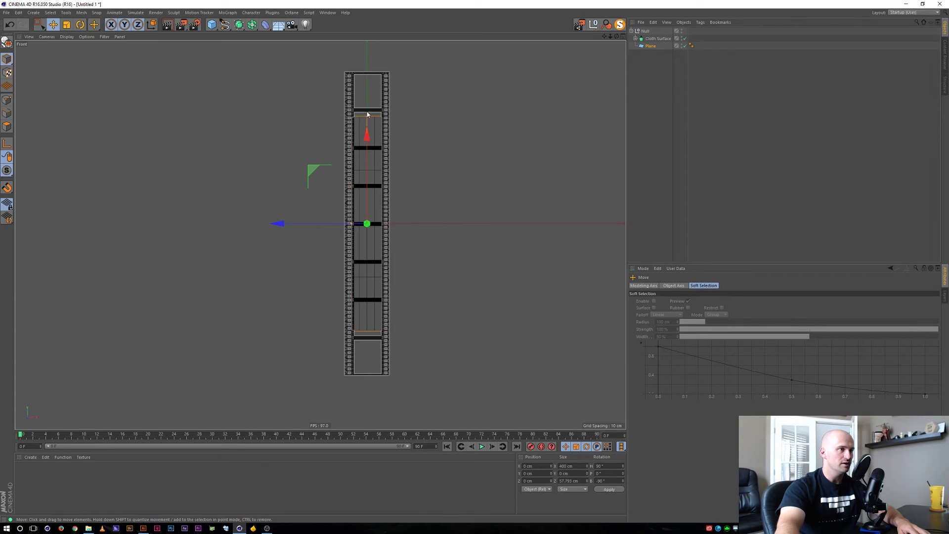
left_click_drag(367, 122, 375, 178)
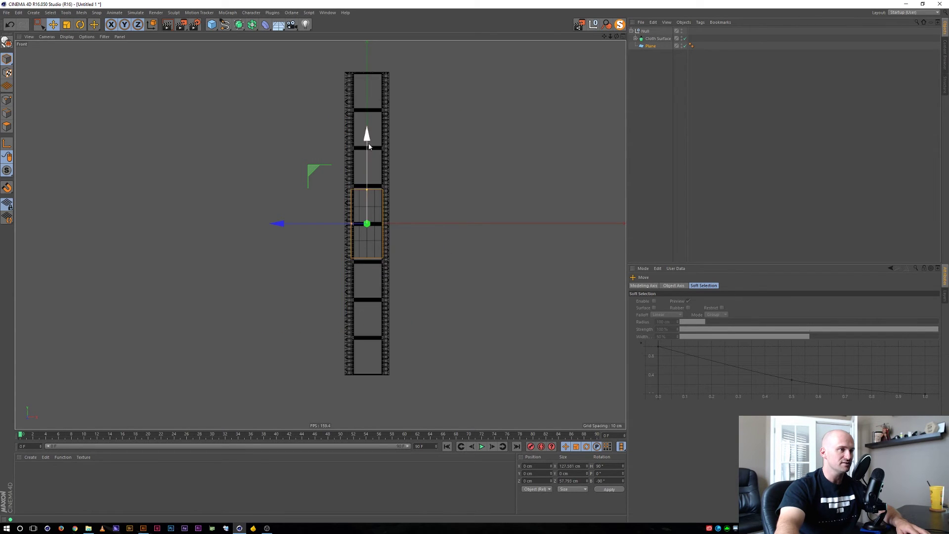
Move the Plane to the film strip's lowest frame and fit it to the opening, about 55.1 cm wide and 65.7 cm tall.
left_click_drag(366, 143, 318, 167)
key("1")
key("2")
left_click_drag(354, 275, 394, 156)
scroll(394, 156, "down", 4)
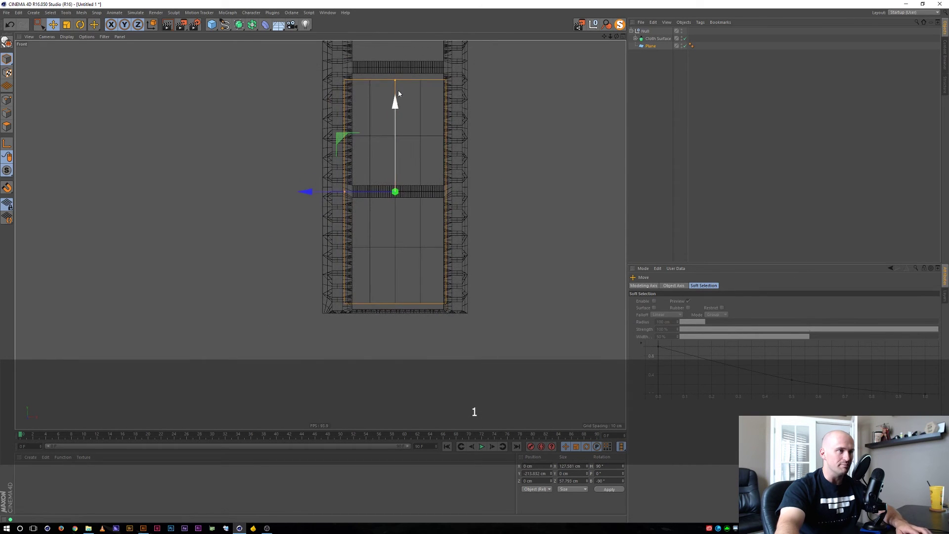
left_click_drag(396, 82, 395, 186)
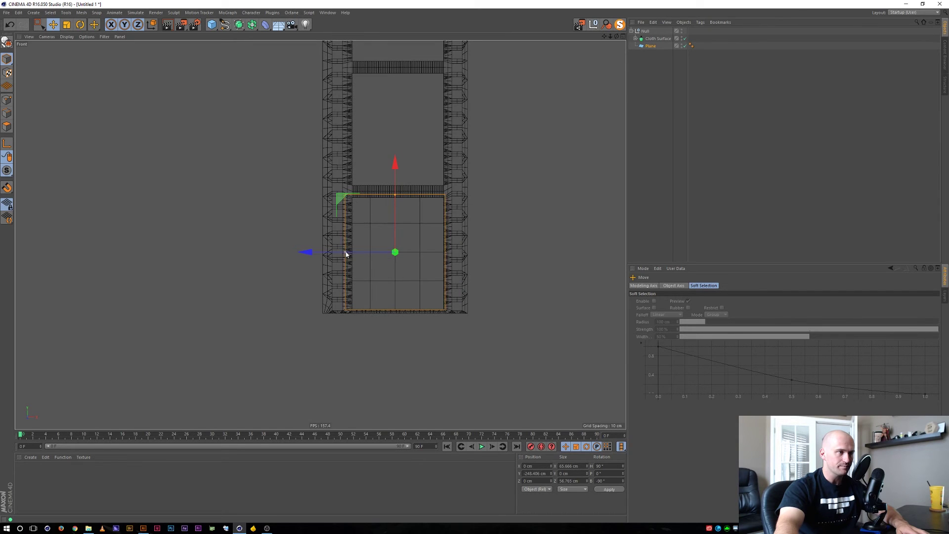
mouse_move(346, 254)
left_mouse_down()
mouse_move(364, 252)
mouse_move(349, 255)
left_mouse_up()
From the top view, shift the Plane to about 0.35 cm in Z, within the strip's thickness, and check it in perspective.
key("F2")
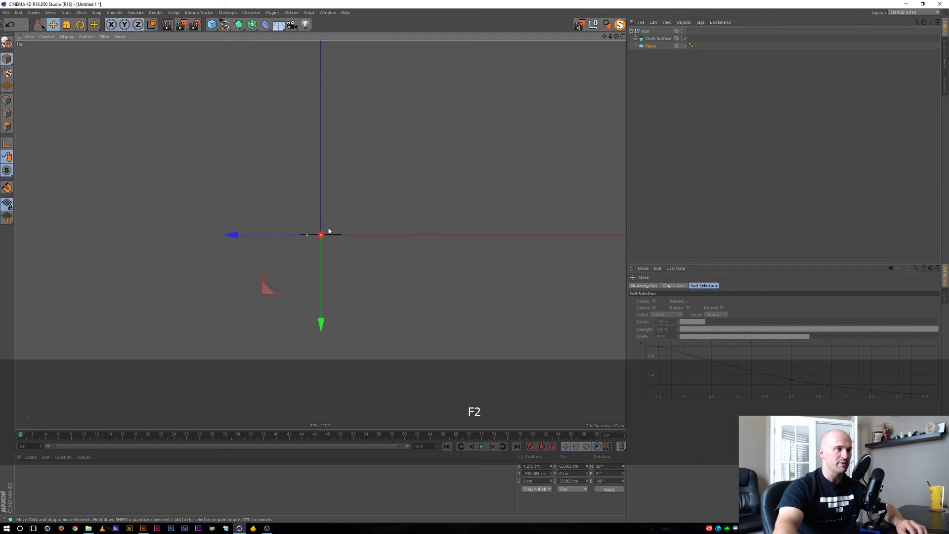
key("s")
left_click_drag(321, 258, 322, 251)
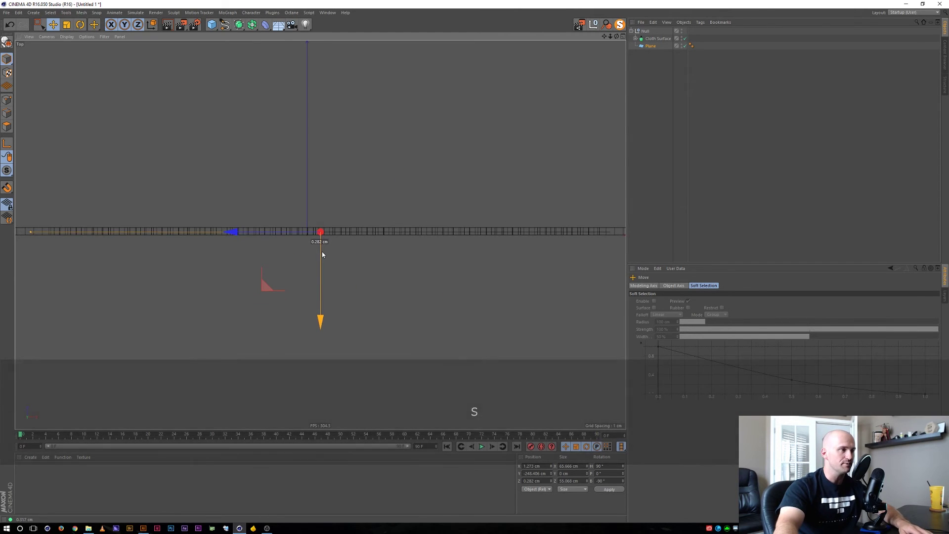
key("F1")
key("1")
left_click_drag(364, 354, 378, 206)
key("3")
key("1")
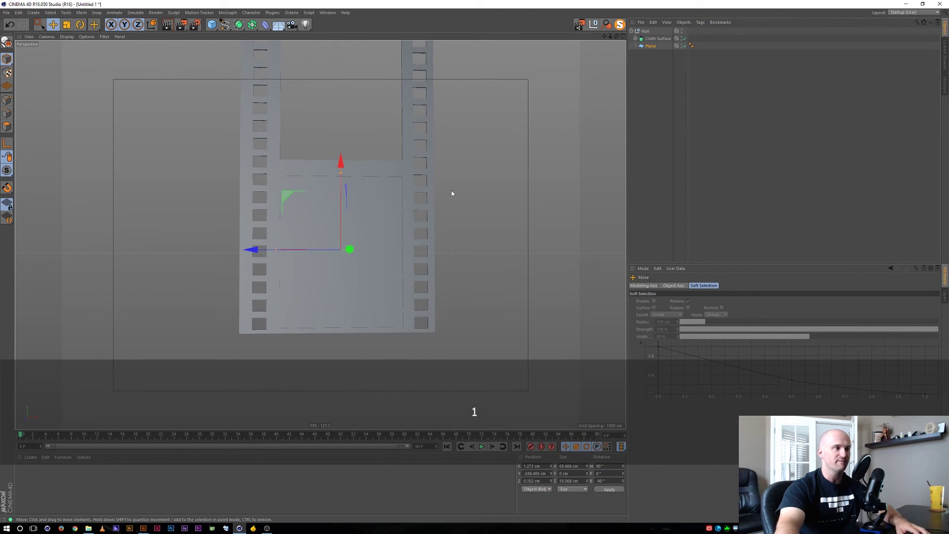
Add a Cloner as the parent of the Plane.
left_click(655, 76)
left_click(651, 47)
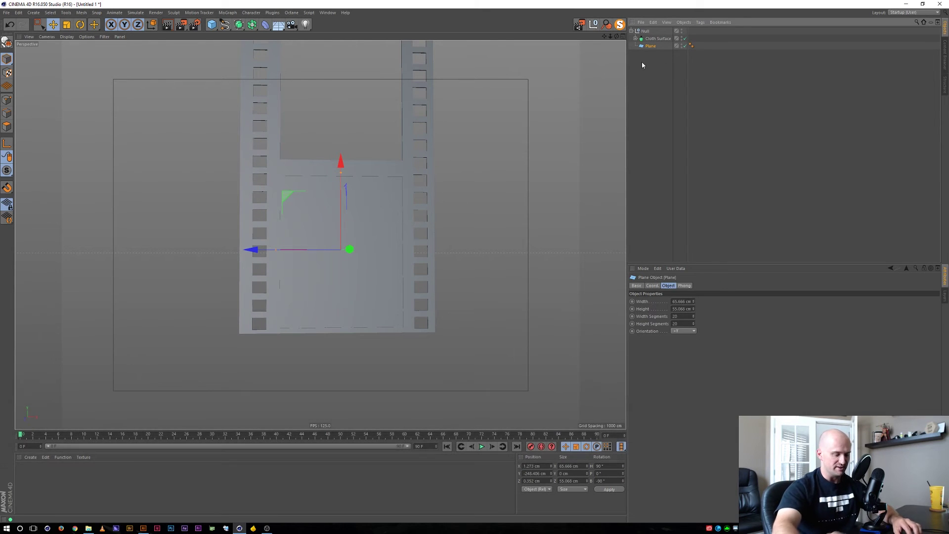
key("shift+c")
type("clo")
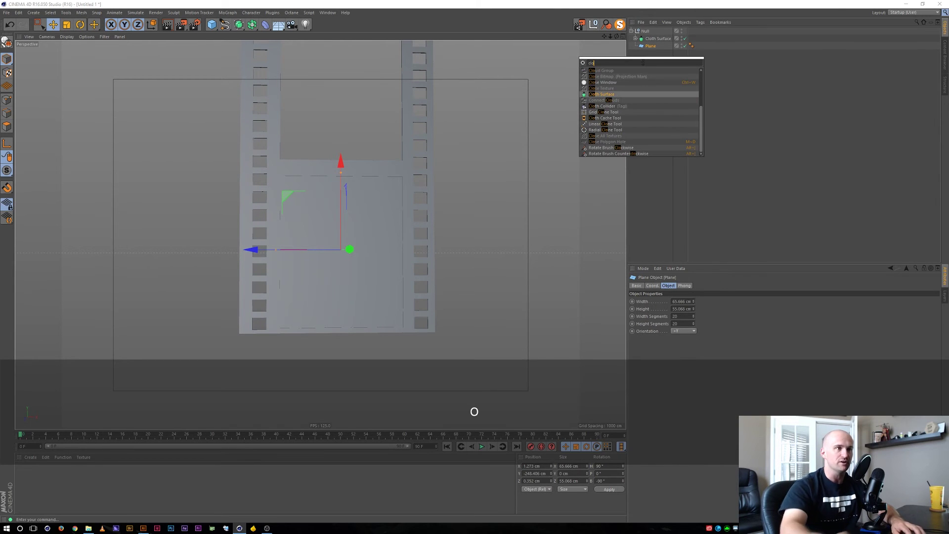
type("ner")
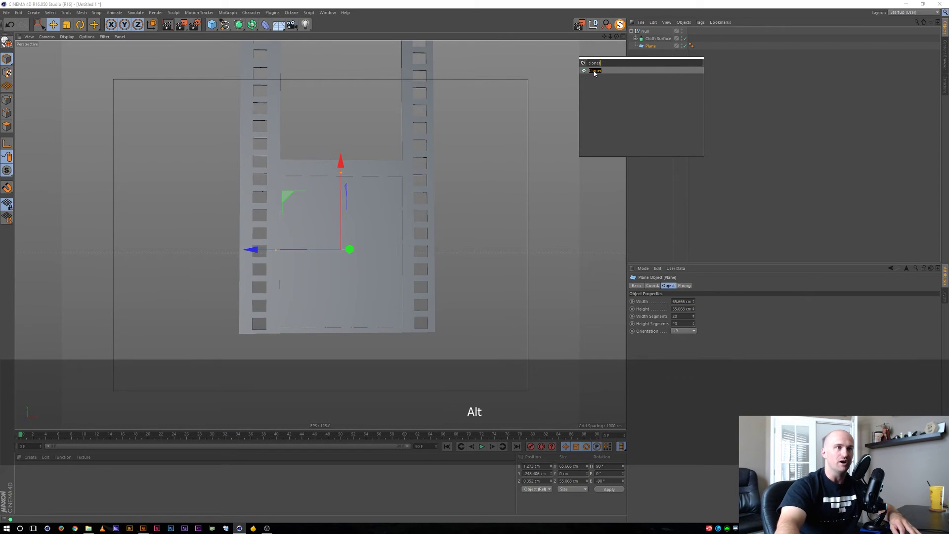
left_click(594, 71, "alt")
Set the Cloner's per-step Y position offset to 0 cm.
key("3")
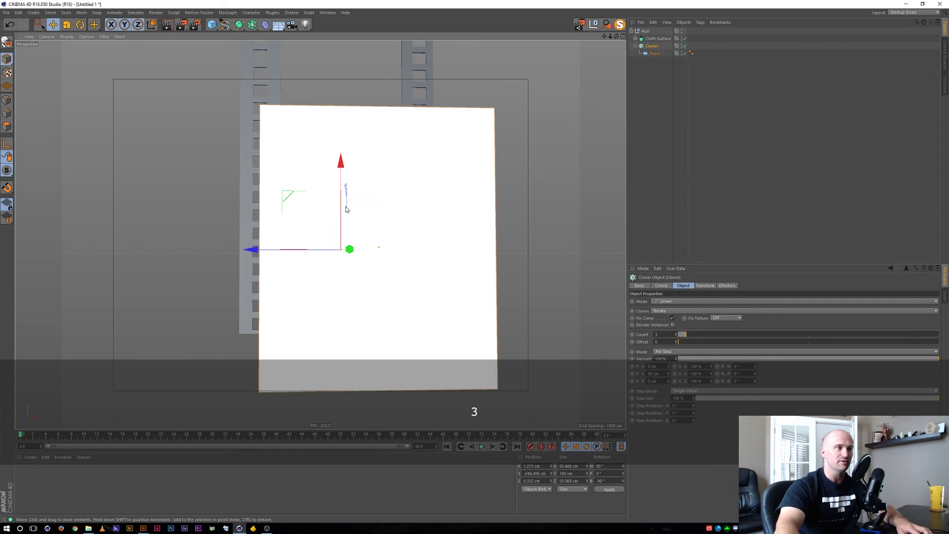
left_click_drag(345, 207, 408, 222)
key("3")
left_click_drag(321, 230, 344, 235)
key("1")
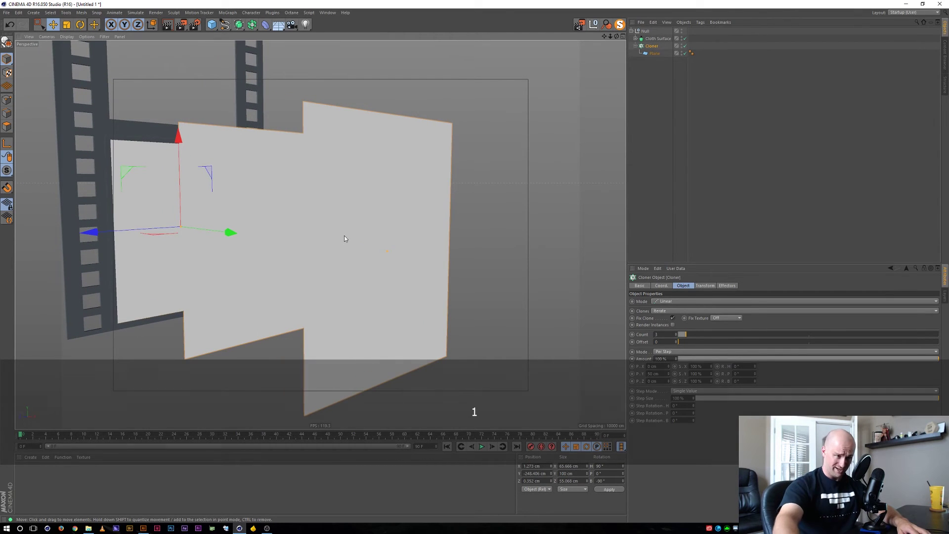
left_click(658, 374)
left_click_drag(660, 375, 610, 365)
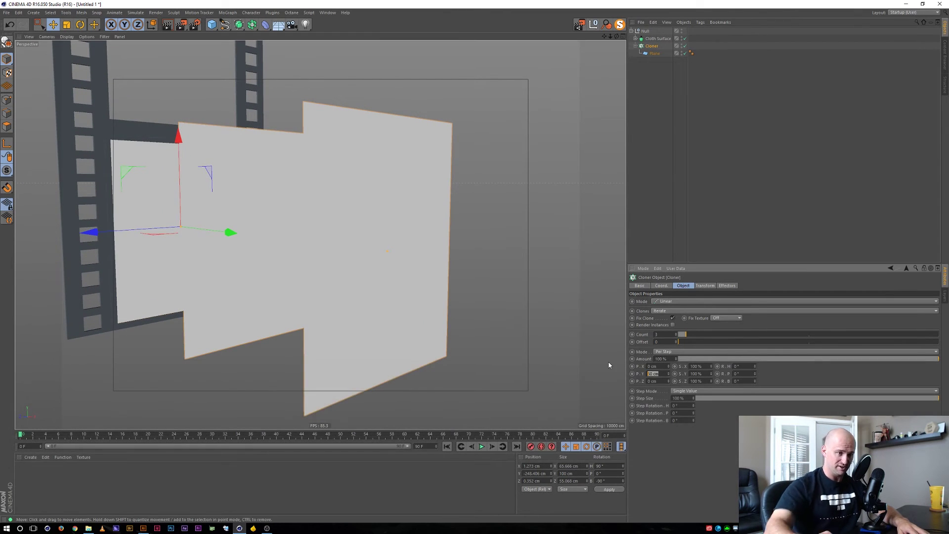
type("0")
key("Return")
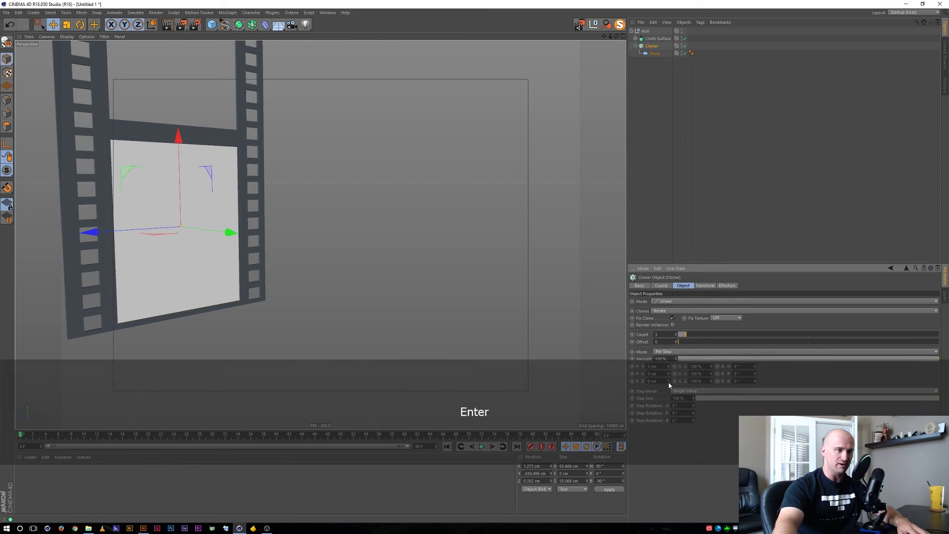
In the front view, set the Cloner's per-step X position offset to 70 cm and its Count to 8.
key("ctrl+z")
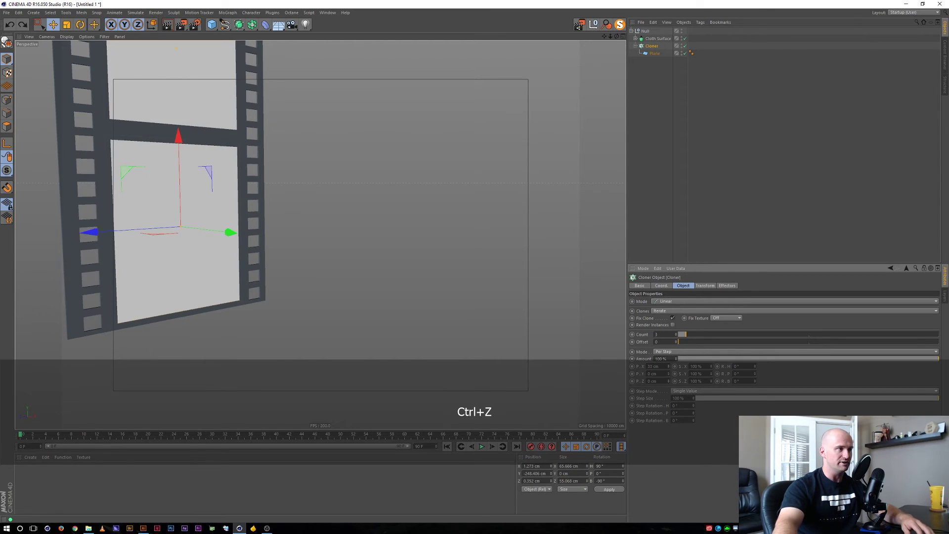
key("F3")
key("F4")
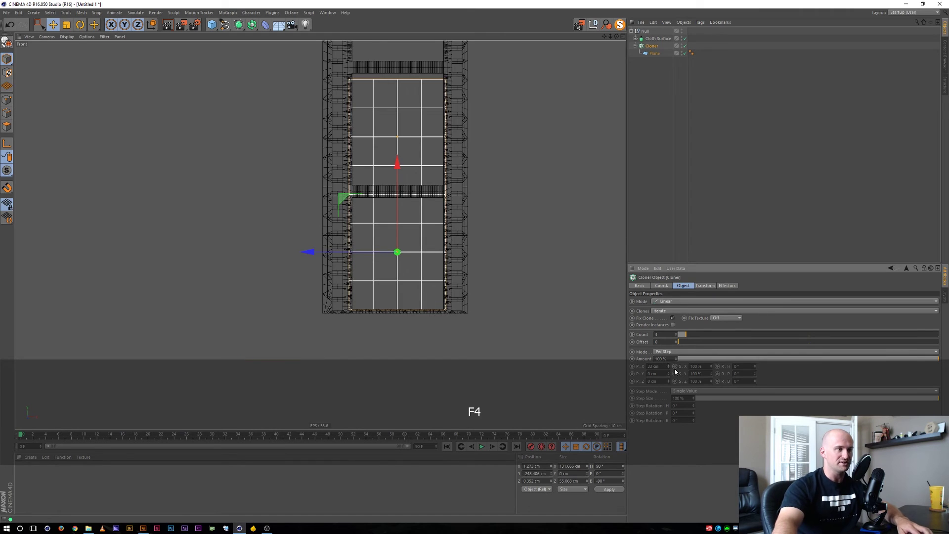
key("1")
left_click_drag(439, 265, 364, 338)
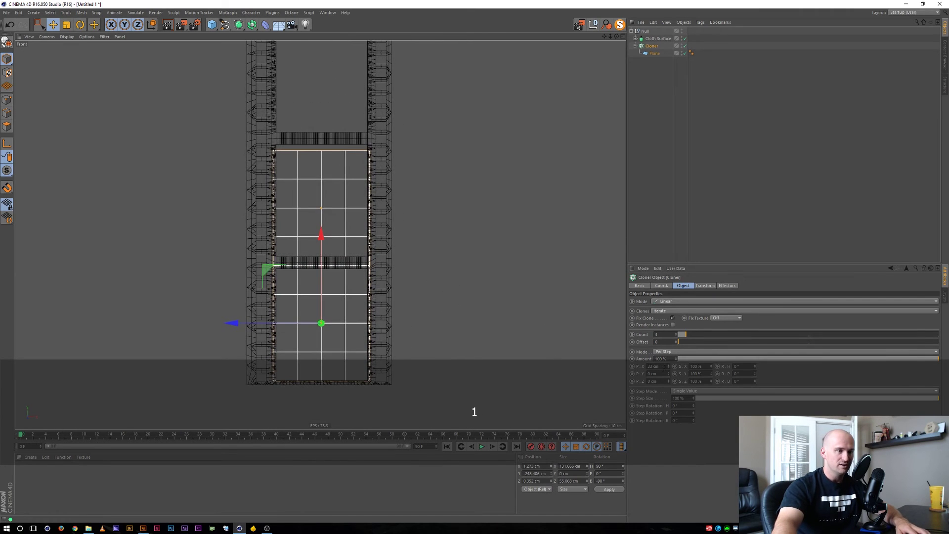
mouse_move(668, 366)
left_mouse_down()
mouse_move(668, 339)
mouse_move(665, 366)
left_mouse_up()
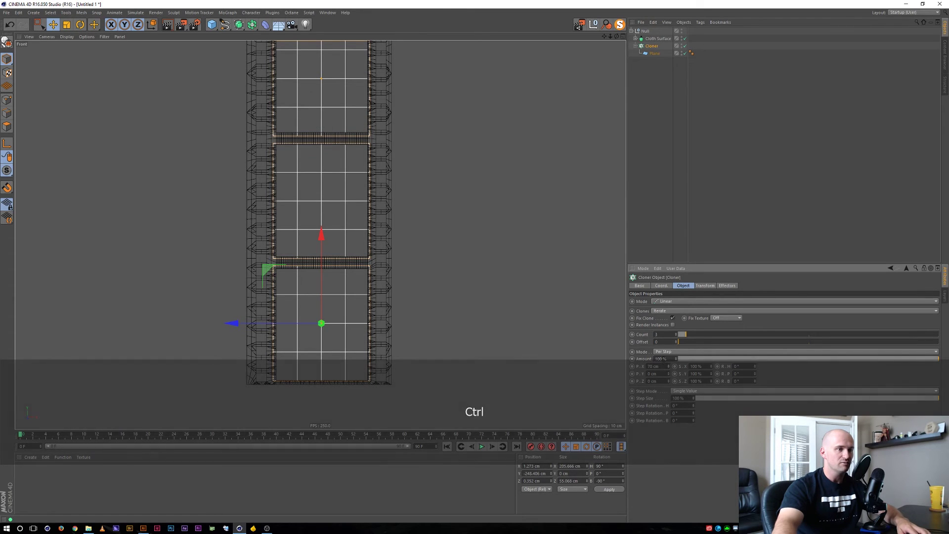
key("2")
mouse_move(376, 184)
left_mouse_down()
mouse_move(363, 154)
mouse_move(352, 250)
mouse_move(352, 183)
mouse_move(358, 227)
left_mouse_up()
key("1")
key("2")
key("1")
left_click_drag(676, 335, 675, 336)
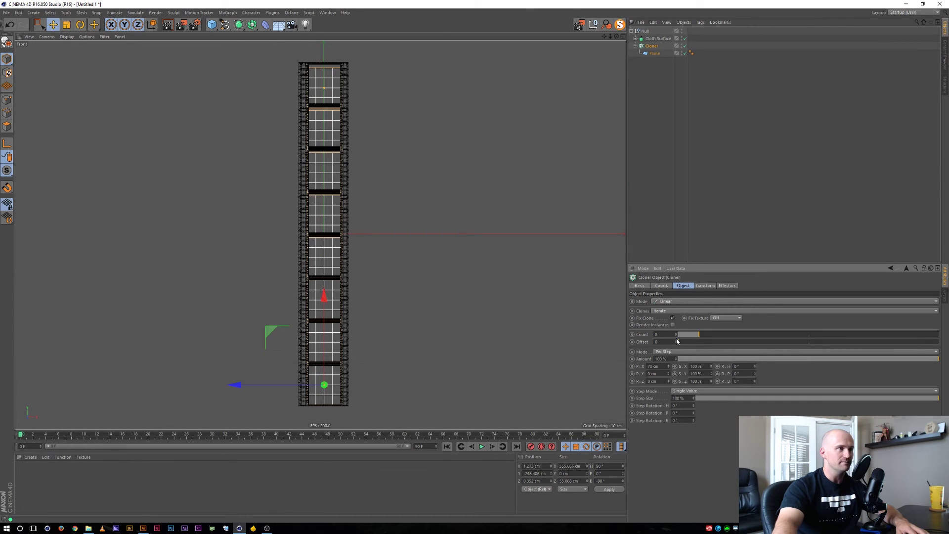
Adjust the Cloner's per-step X position offset to 71 cm.
left_click_drag(669, 367, 669, 368)
key("ctrl+z")
left_click(668, 366)
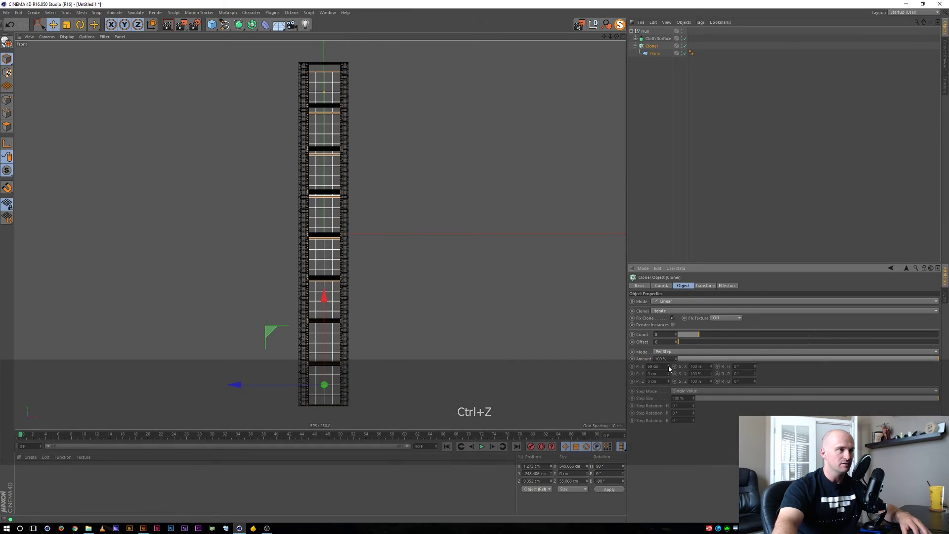
Examine how the cloned planes line up with the frame openings along the whole film strip.
key("2")
left_click_drag(314, 141, 379, 121)
scroll(377, 126, "down", 8)
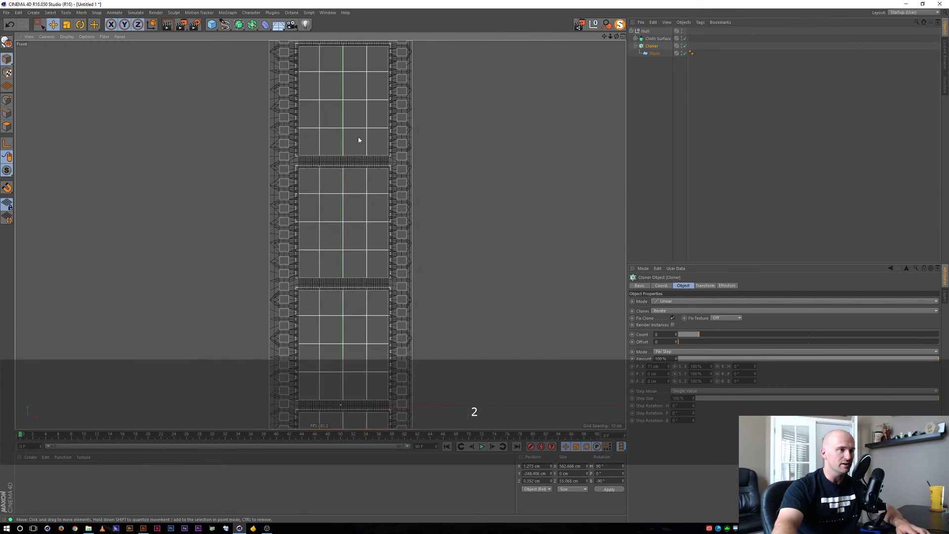
left_click(654, 53)
key("1")
left_click_drag(395, 212, 384, 59)
left_click_drag(371, 210, 364, 57)
left_click_drag(357, 246, 353, 54)
left_click_drag(354, 265, 351, 195)
key("2")
left_click_drag(324, 227, 324, 180)
key("2")
left_click_drag(350, 132, 318, 170)
Bring back the full scene in perspective and place the Cloner directly under the Spline Wrap in its Null.
key("F1")
key("1")
key("3")
key("2")
key("1")
key("2")
key("1")
key("3")
left_click(652, 79)
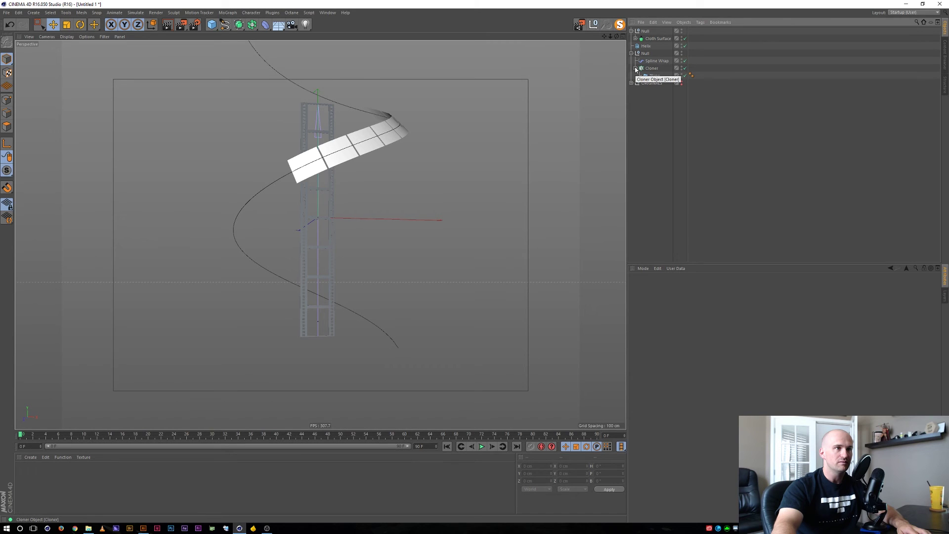
Move the film strip's Null with the Cloth Surface into the Spline Wrap's Null, directly beneath the Spline Wrap.
scroll(378, 135, "up", 5)
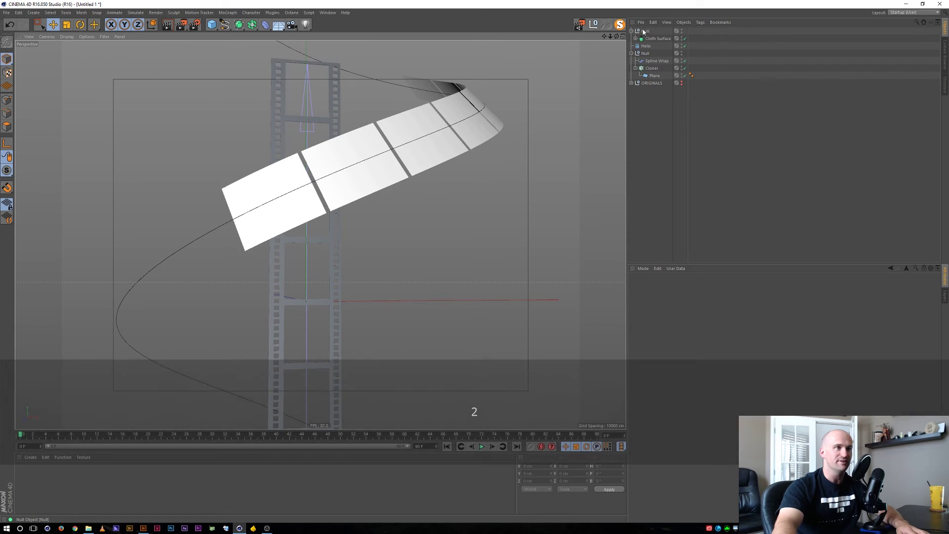
left_click(631, 31)
left_click(644, 33)
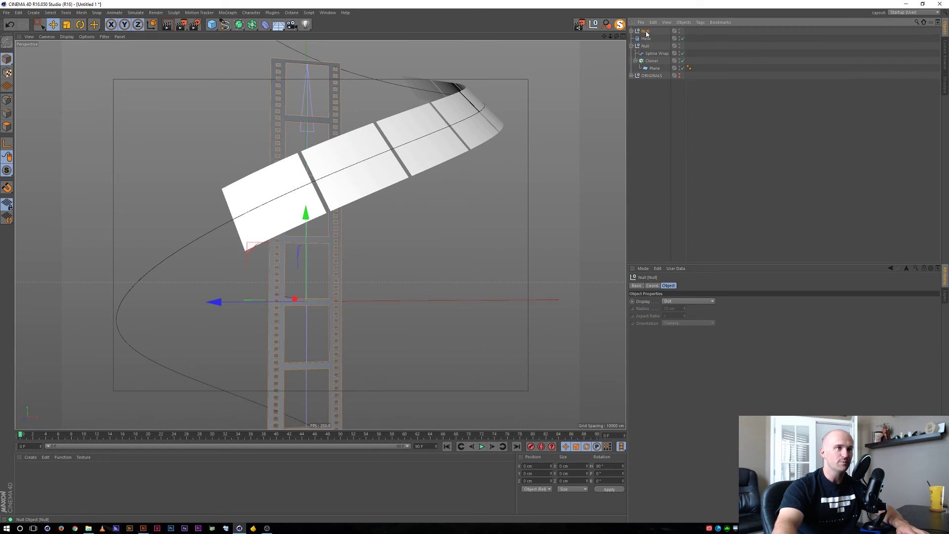
left_click_drag(654, 61, 660, 65)
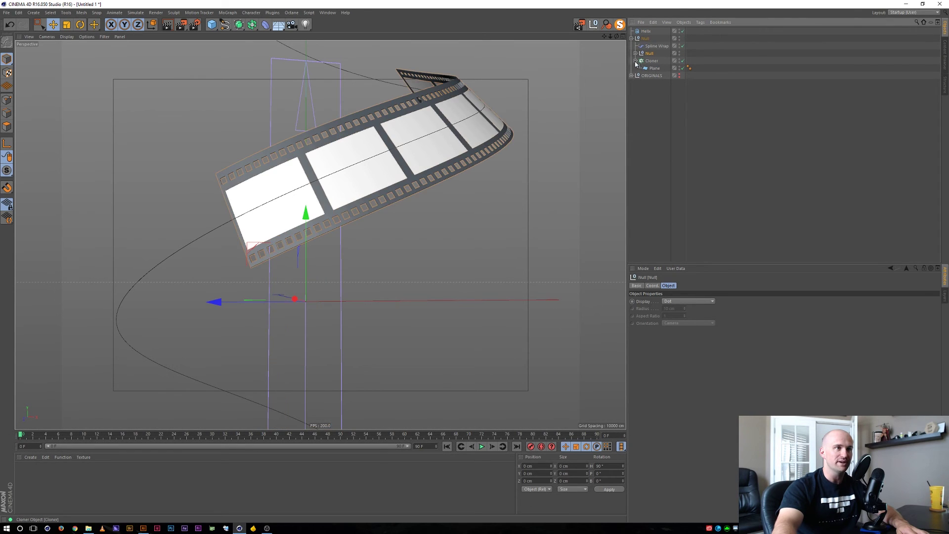
left_click(636, 61)
Set the Spline Wrap's Offset to 21% to slide the strip and its picture planes along the helix.
left_click_drag(401, 134, 415, 166, "alt")
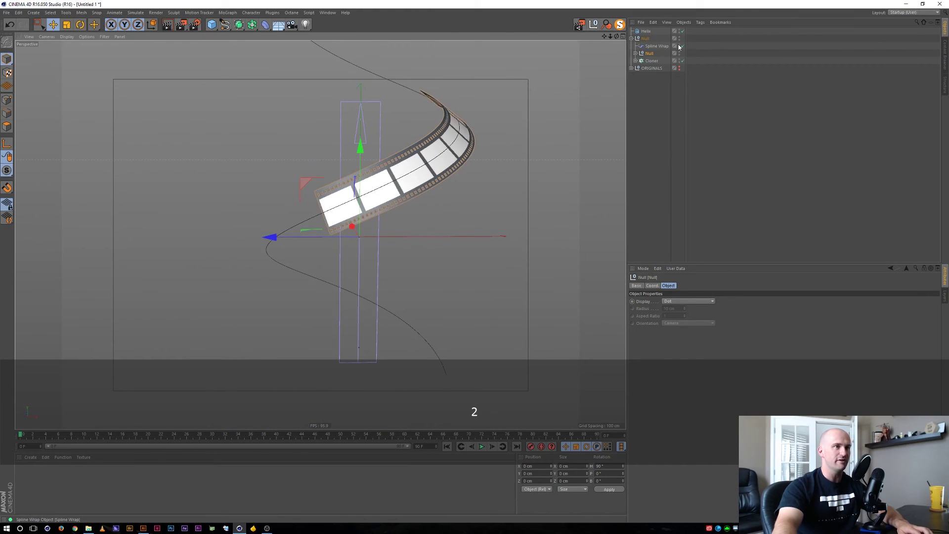
left_click(657, 45)
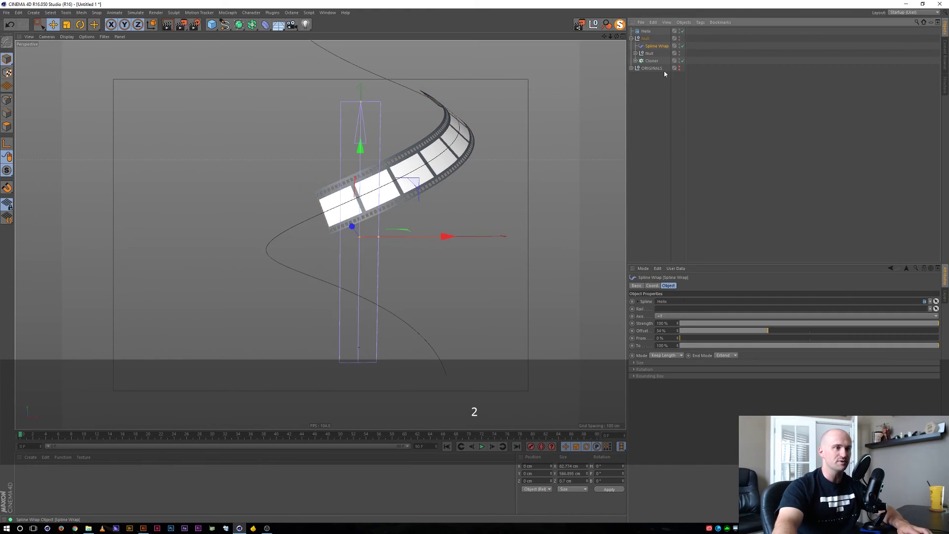
left_click_drag(767, 331, 737, 332)
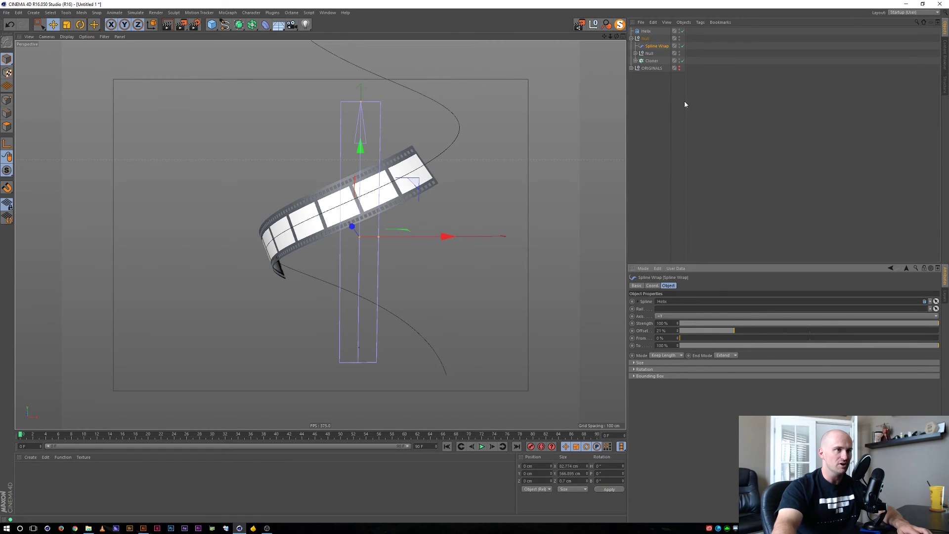
Group the film strip's Null and the Cloner together and rename the group FILM STRIP.
left_click(649, 53)
left_click(651, 62, "shift")
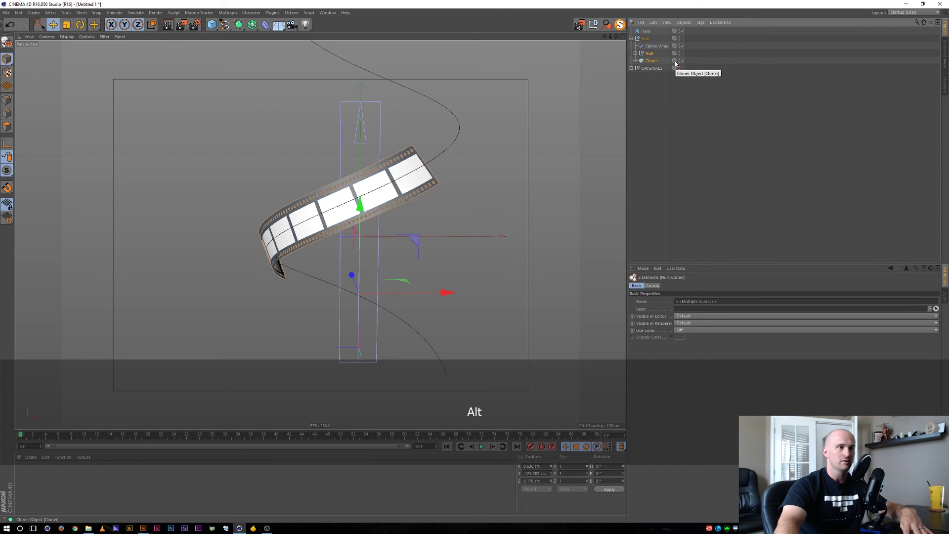
key("alt+g")
key("Return")
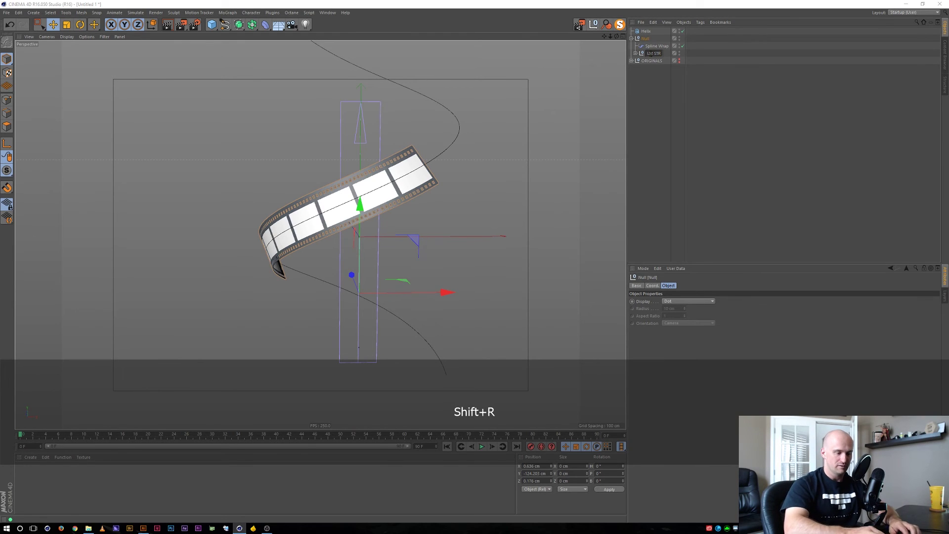
type("FILM STRIP")
key("Return")
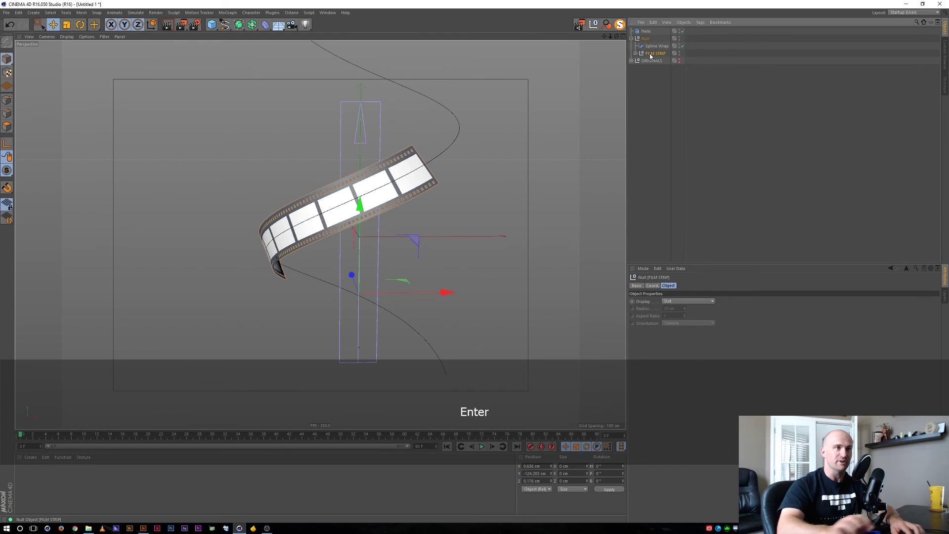
Solo the FILM STRIP group and show it in the front view.
left_click(619, 25)
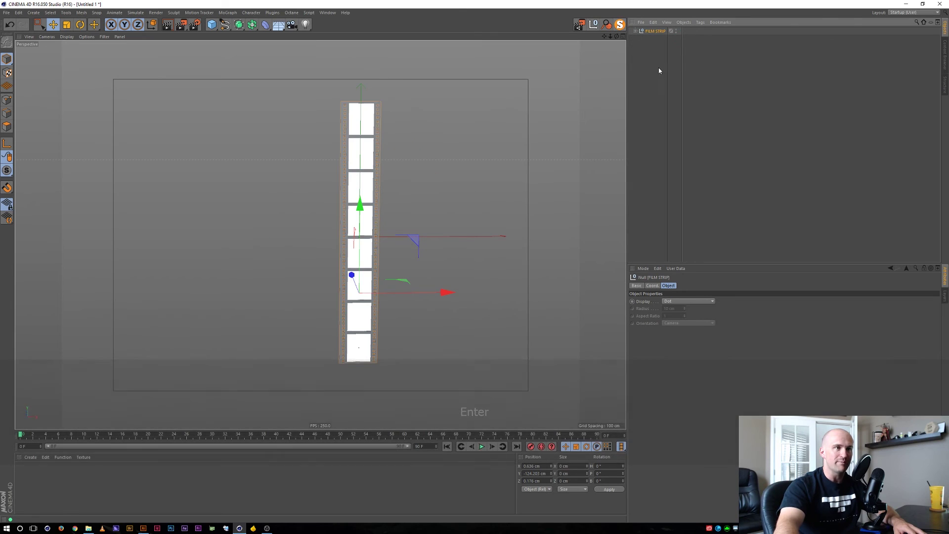
key("3")
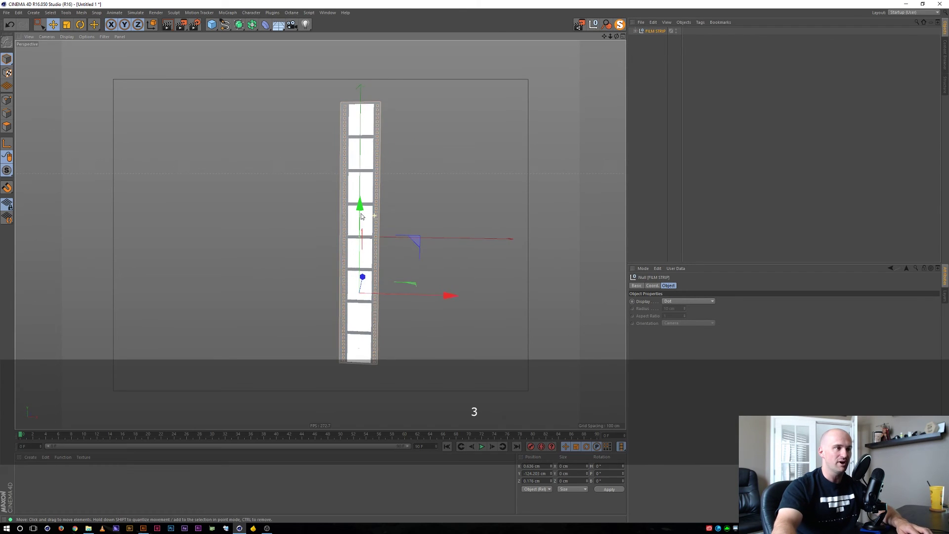
key("F4")
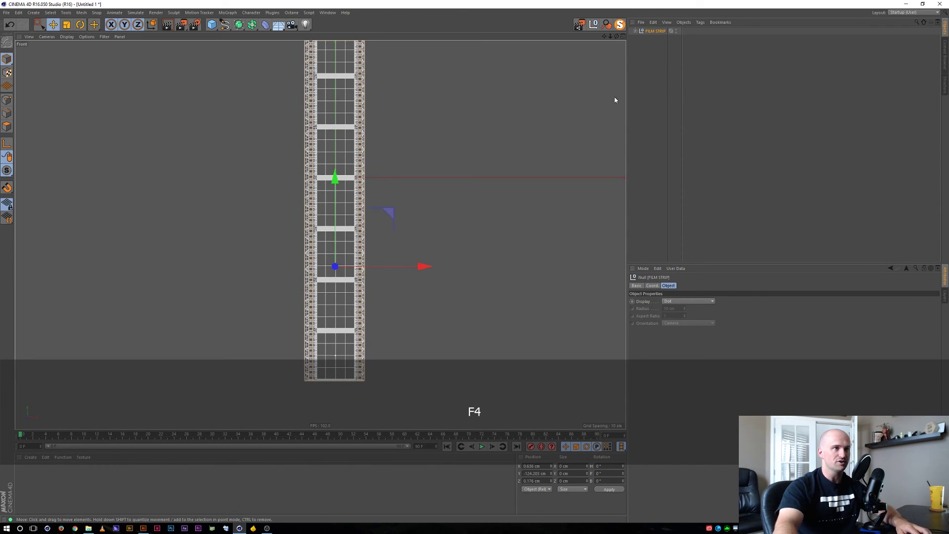
Create an Instance of the FILM STRIP group.
left_click(653, 37)
left_click(654, 31)
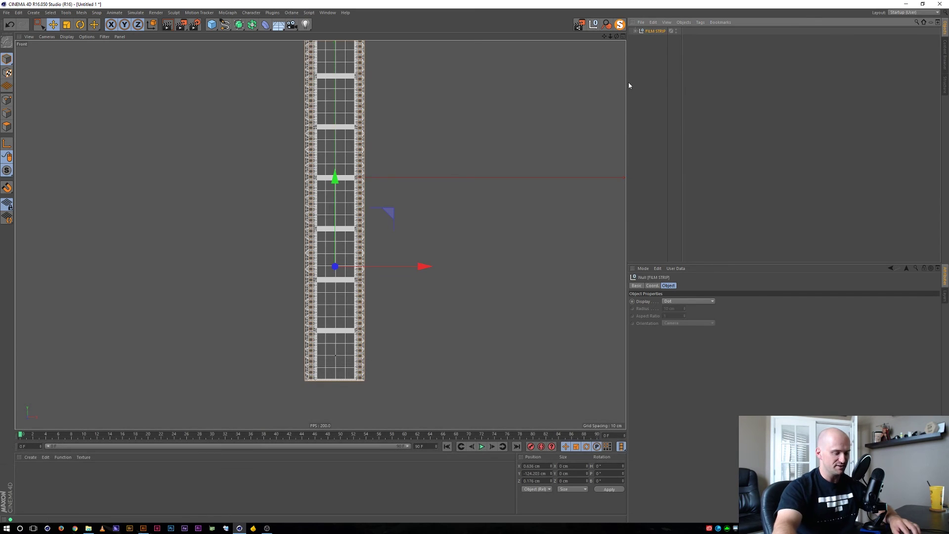
key("shift+c")
type("insta")
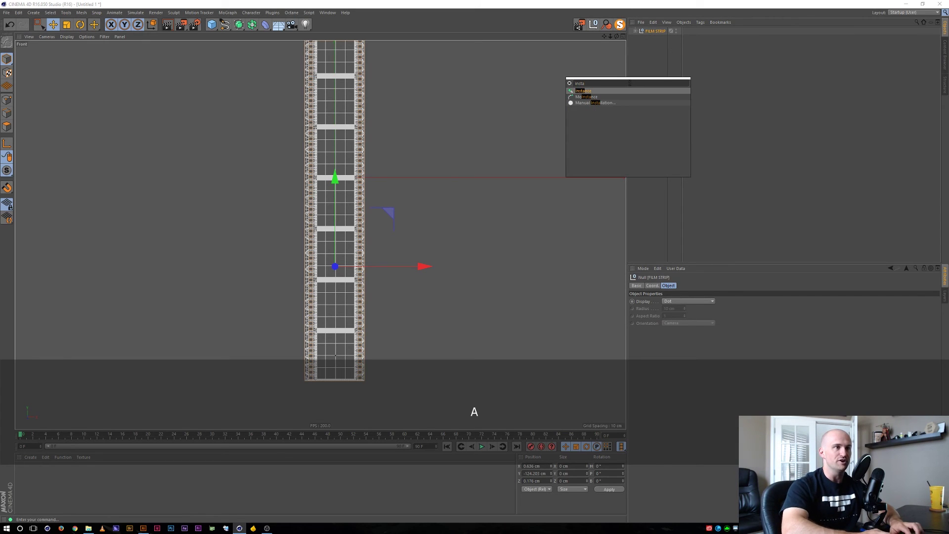
left_click(583, 91)
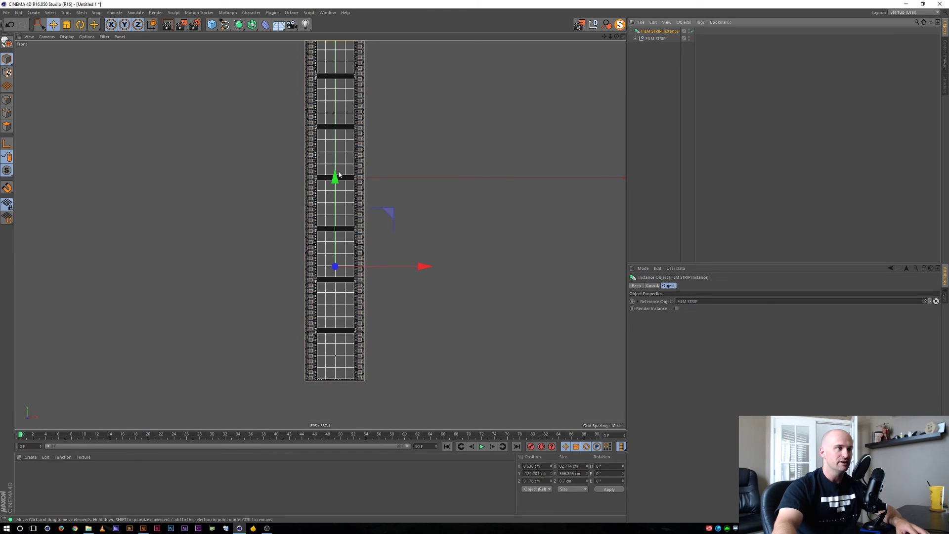
Move the instance down to a Y position of about -610 cm, near the lower end of the original strip.
left_click_drag(335, 177, 354, 70)
key("1")
key("2")
left_click_drag(356, 193, 350, 197)
left_click_drag(344, 323, 344, 337)
key("2")
left_click_drag(338, 223, 385, 187)
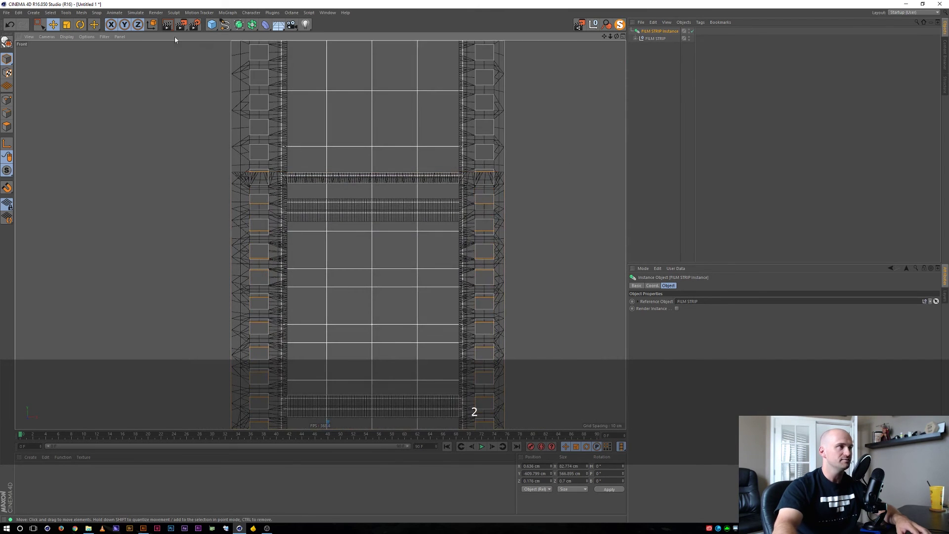
Change the front view's display to Gouraud Shading without lines.
left_click(65, 37)
left_click(79, 48)
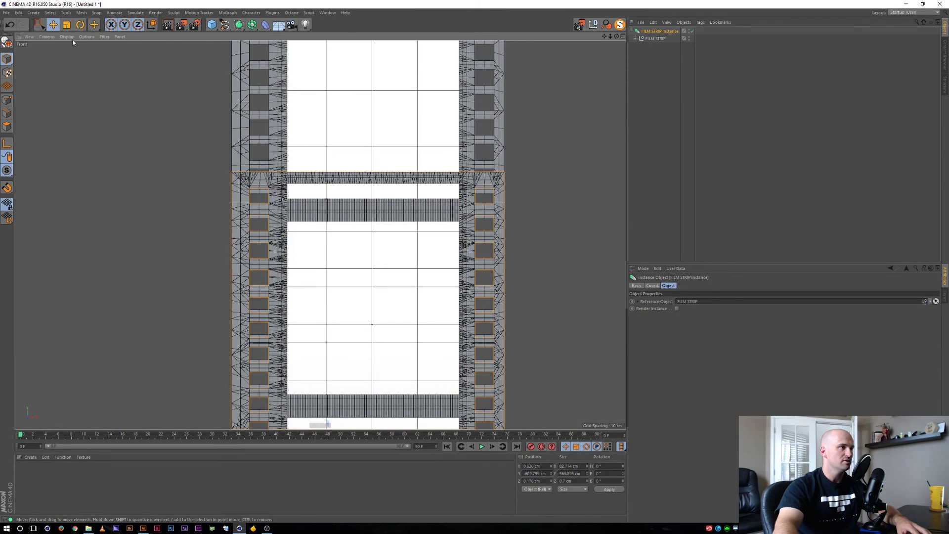
left_click(67, 37)
left_click(72, 48)
Move the instance along Y only to about -690 cm so its top meets the original strip's bottom, and restore the full scene.
left_click_drag(339, 124, 299, 209)
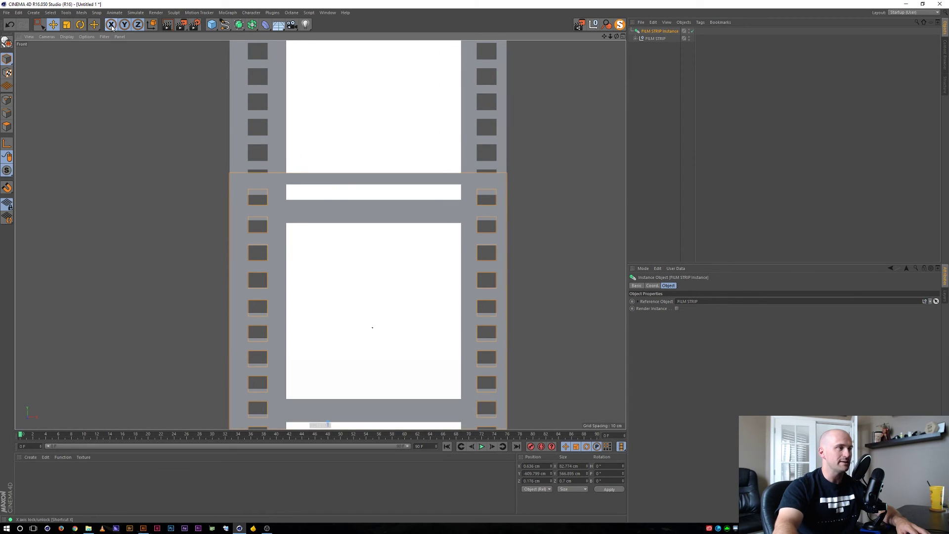
left_click_drag(276, 198, 276, 366)
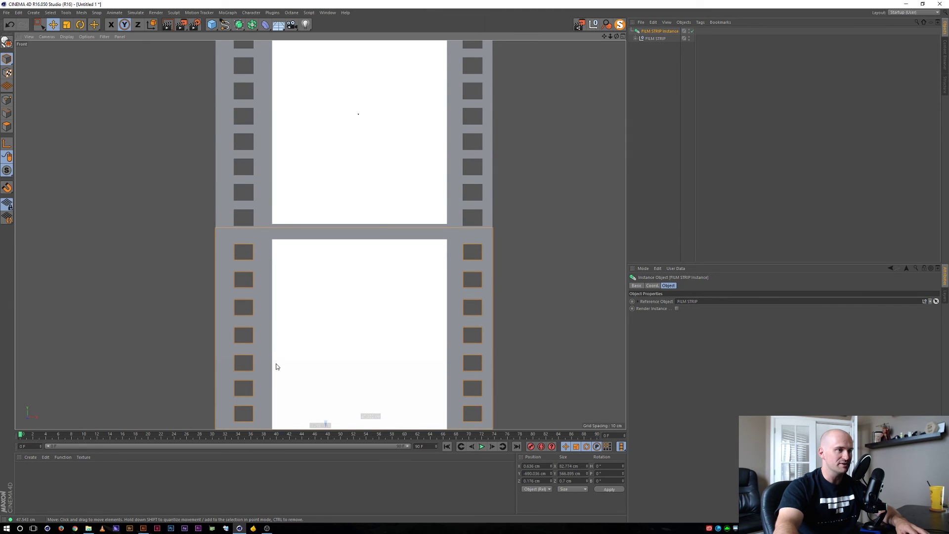
left_click(534, 218)
left_click_drag(451, 209, 410, 231)
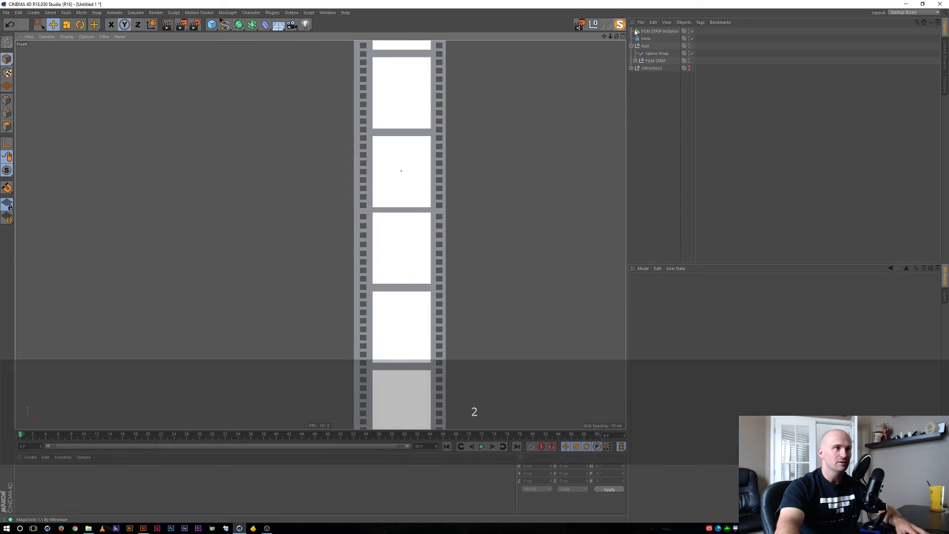
In the perspective view, place the FILM STRIP instance inside the Spline Wrap's Null, below the FILM STRIP group.
key("F1")
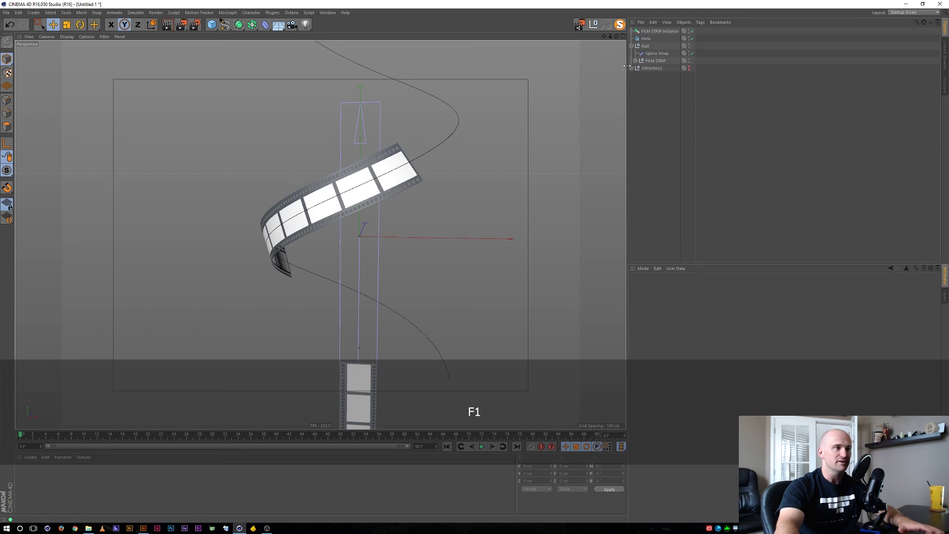
left_click(649, 31)
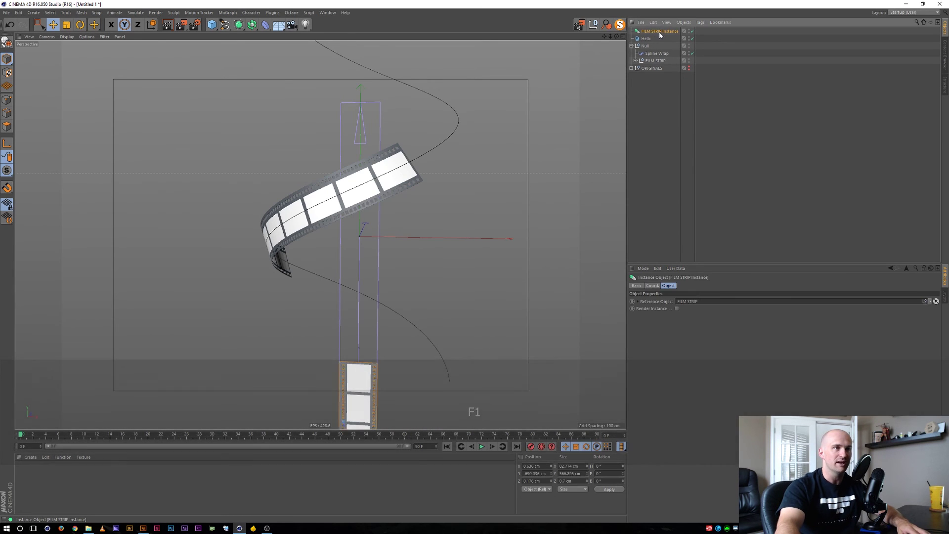
left_click_drag(655, 64, 652, 66)
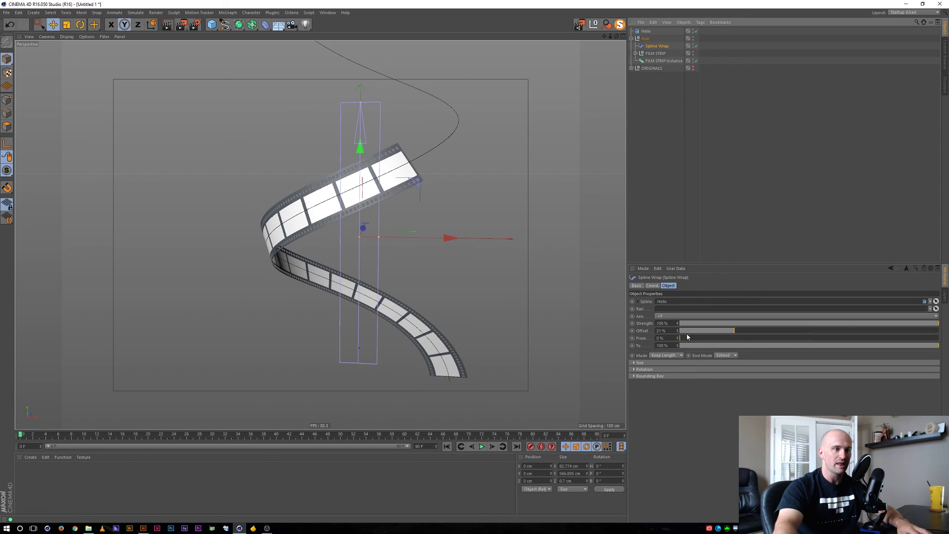
Set the Spline Wrap's Offset to 1% and deselect it.
left_click_drag(737, 331, 682, 332)
key("2")
left_click_drag(433, 169, 422, 169)
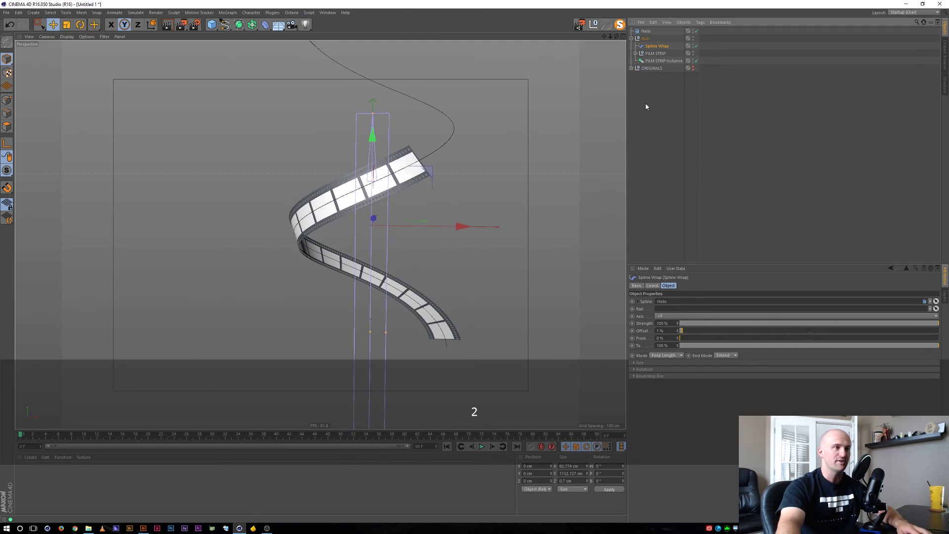
left_click(632, 108)
In the right view, draw a long wavy freehand spline running horizontally across the helix and well beyond it.
key("F3")
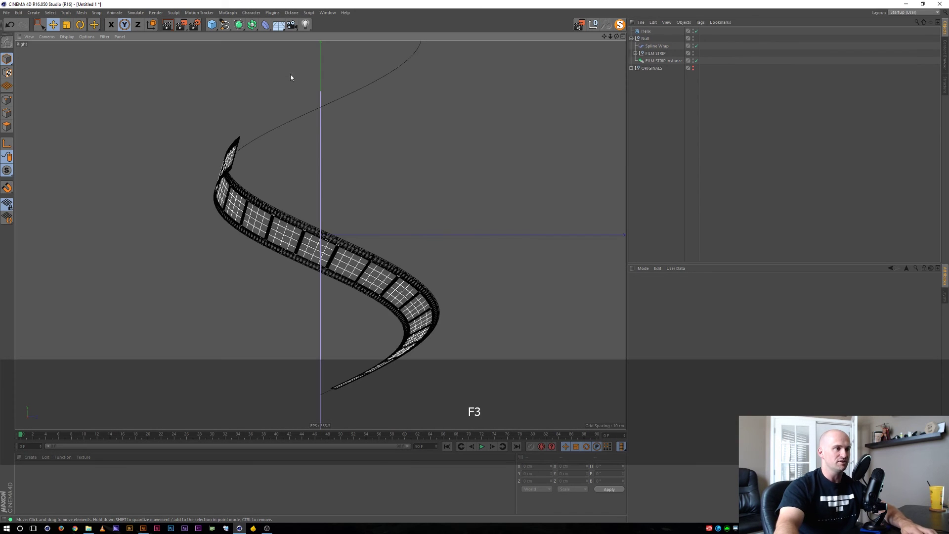
key("2")
left_click_drag(365, 144, 320, 147)
key("1")
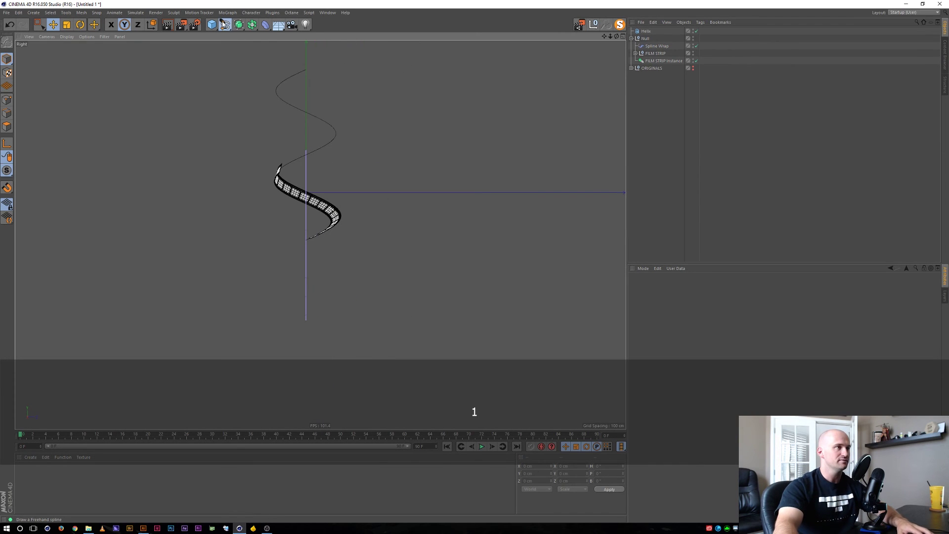
left_click(225, 25)
left_click(258, 35)
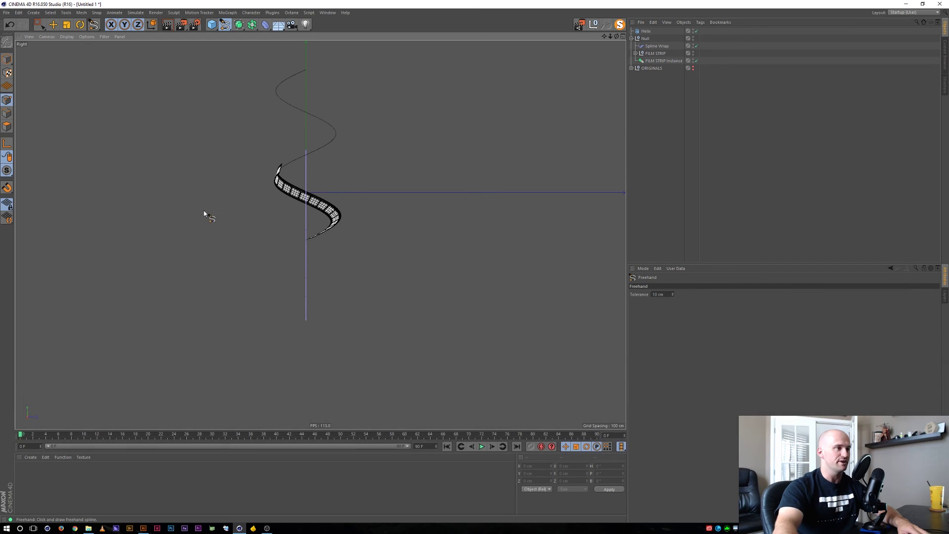
left_click_drag(203, 213, 588, 155)
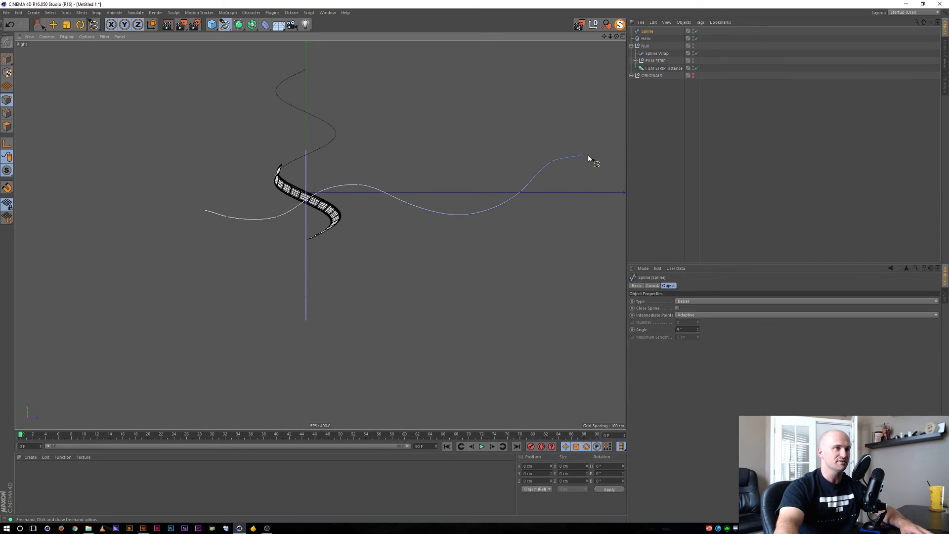
Back in perspective, hide the Helix and assign the freehand Spline as the Spline Wrap's path.
key("F1")
left_click(641, 119)
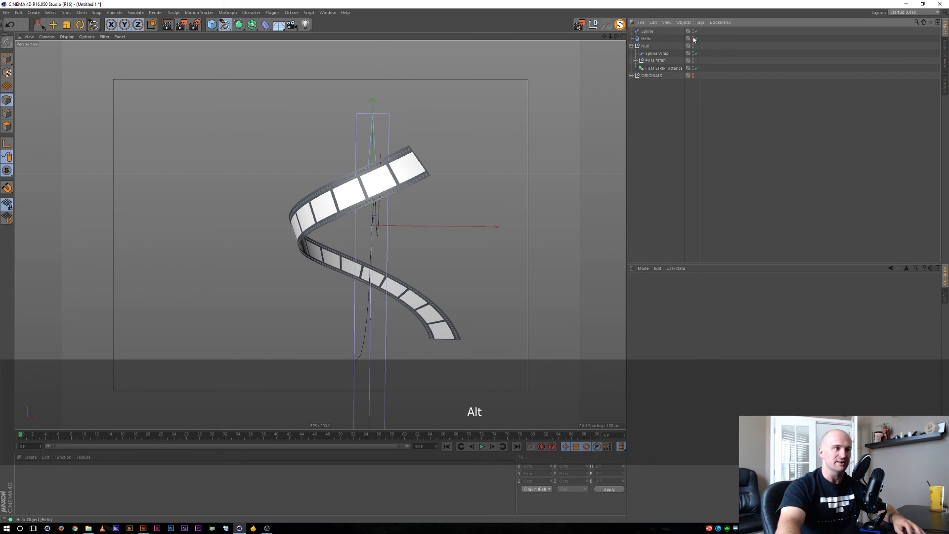
left_click(652, 53)
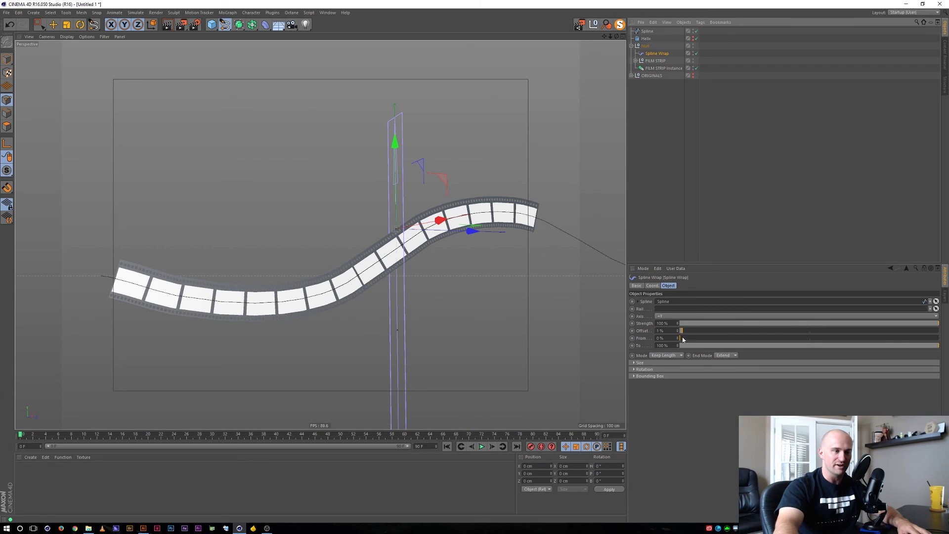
Set the Spline Wrap's Offset to 13% and its rotation Banking to about -219°.
left_click_drag(685, 330, 714, 330)
left_click(634, 370)
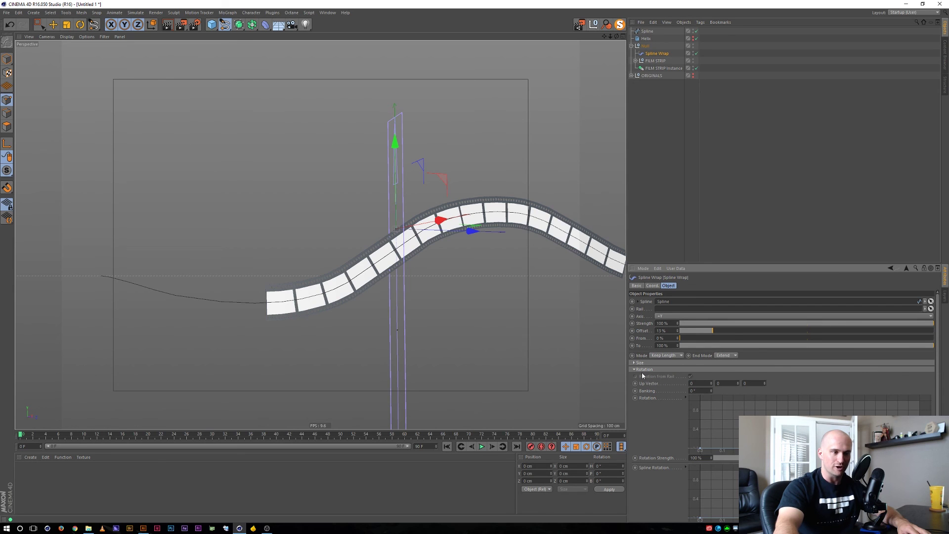
left_click_drag(711, 391, 711, 413)
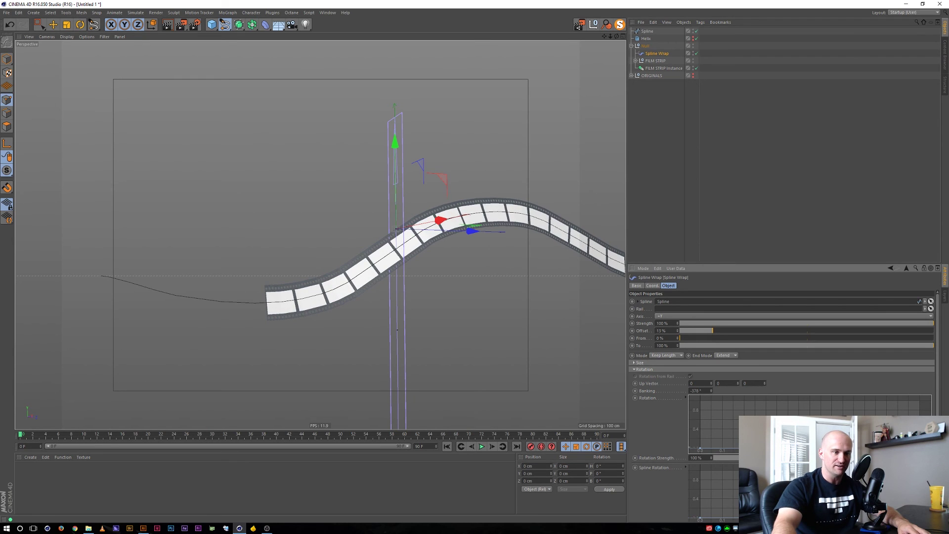
Add a raised peak to the Spline Wrap's Rotation curve to twist the strip, and set the Offset to 12%.
key("ctrl")
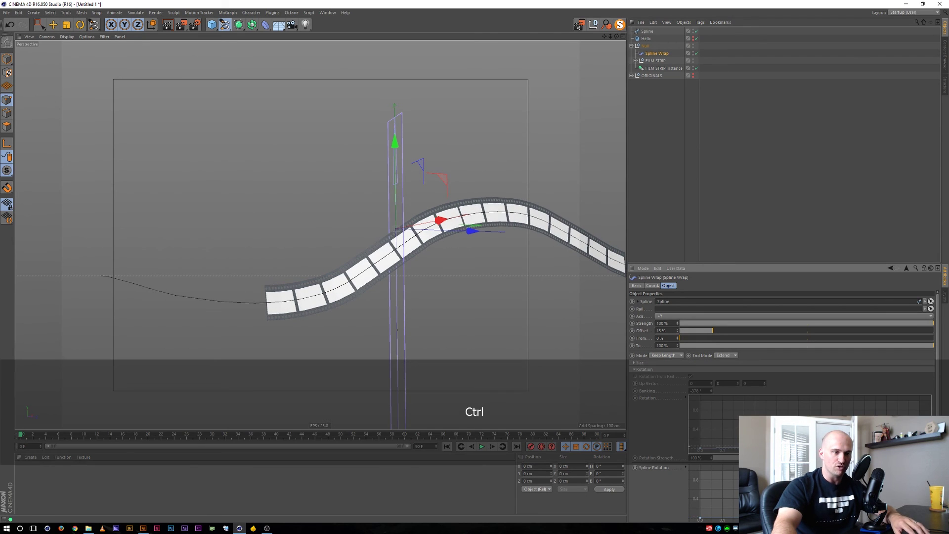
left_click_drag(778, 432, 817, 426, "ctrl")
mouse_move(759, 419)
left_mouse_down()
mouse_move(784, 415)
mouse_move(770, 403)
left_mouse_up()
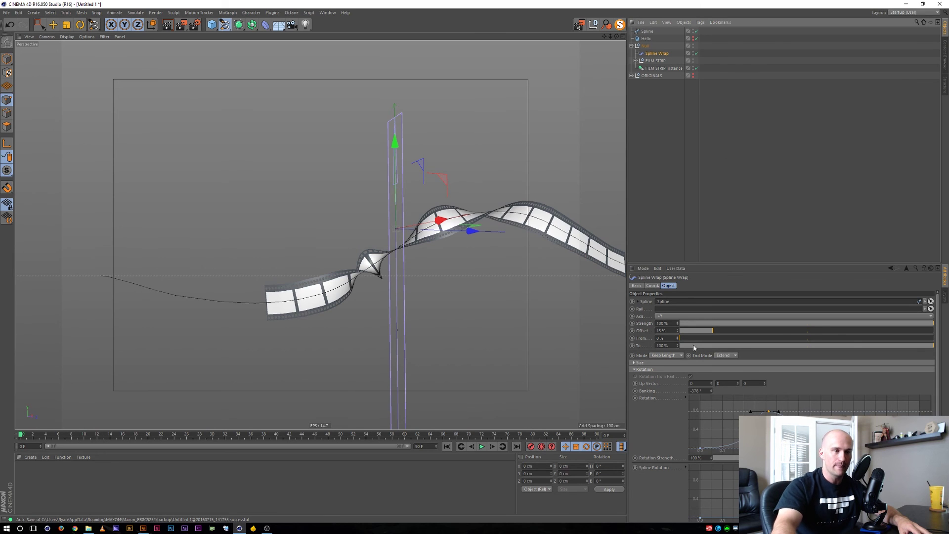
mouse_move(707, 334)
left_mouse_down()
mouse_move(803, 330)
mouse_move(651, 335)
mouse_move(710, 337)
left_mouse_up()
Reset the Spline Wrap's Up Vector, Banking and Rotation curve to their default values.
left_click(647, 398)
left_click(648, 383, "shift")
right_click(647, 383)
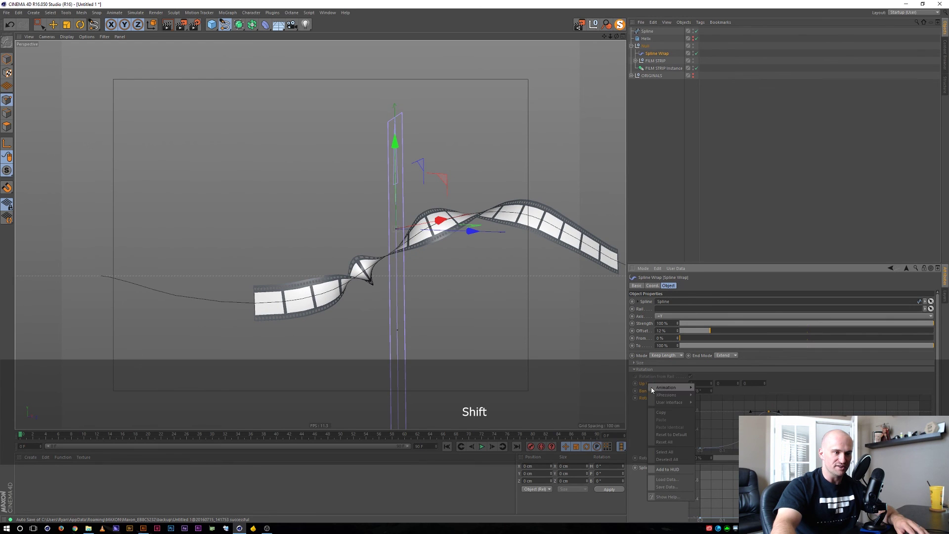
left_click(671, 434)
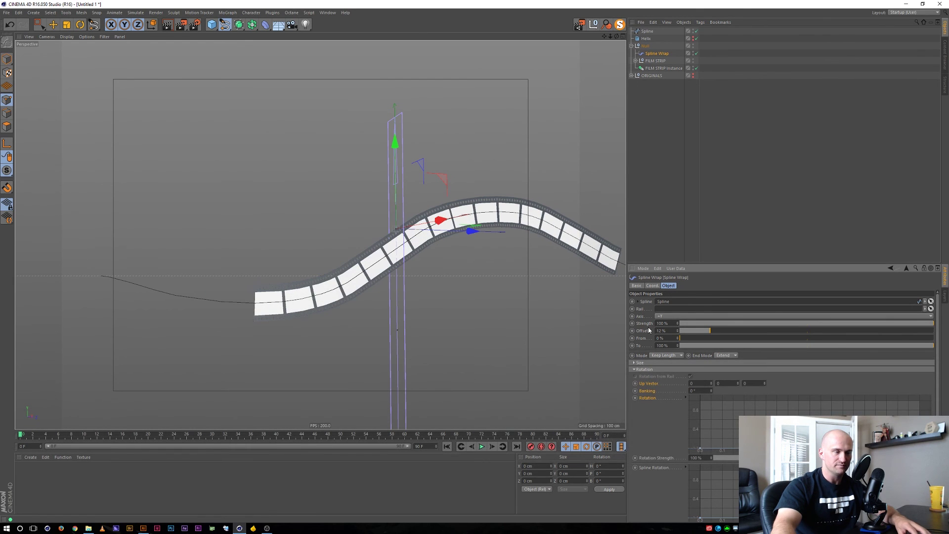
left_click(672, 95)
key("3")
left_click_drag(489, 218, 470, 210)
key("1")
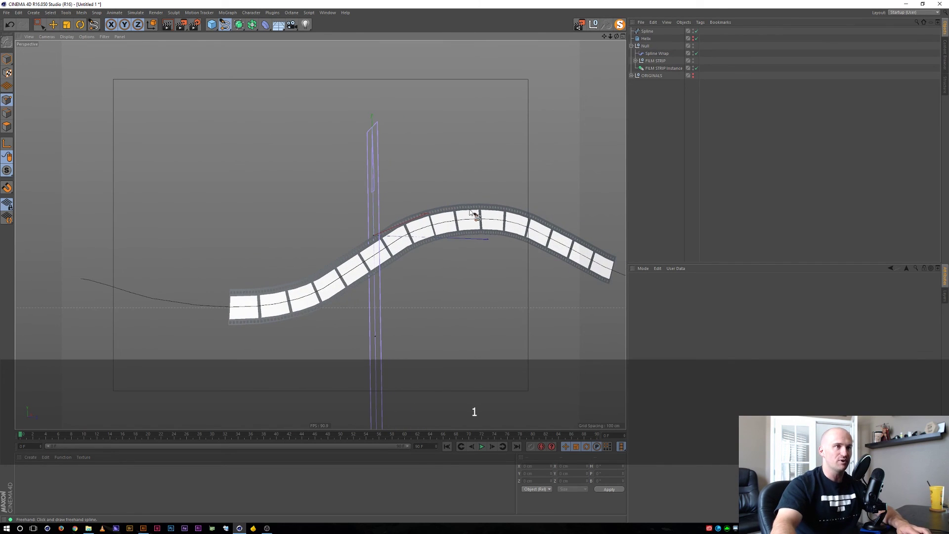
left_click(654, 53)
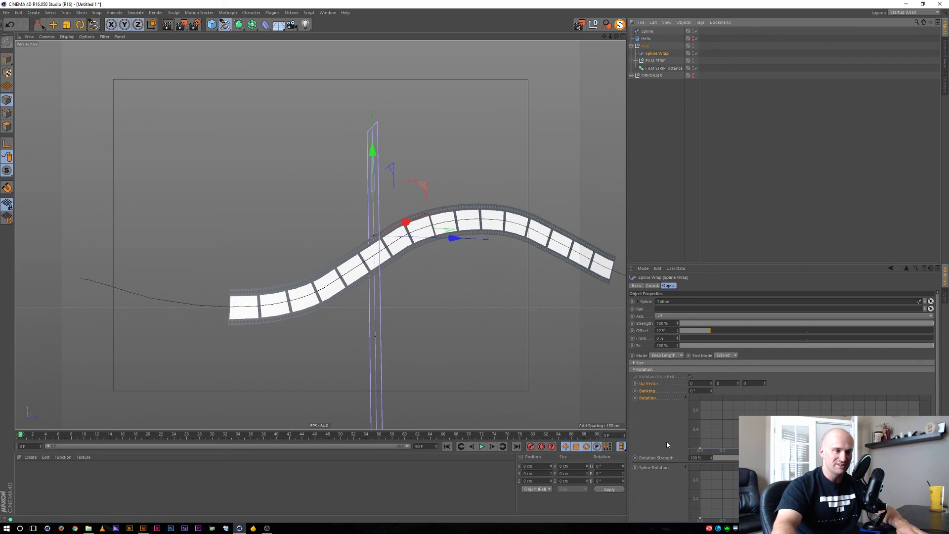
left_click(671, 140)
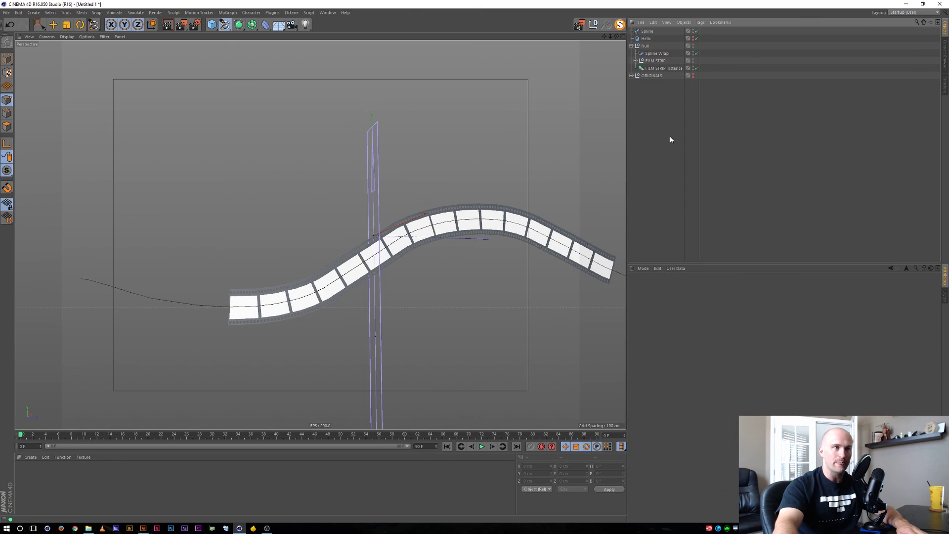
Duplicate the freehand Spline and raise the copy about 20 cm above the original.
left_click(648, 31)
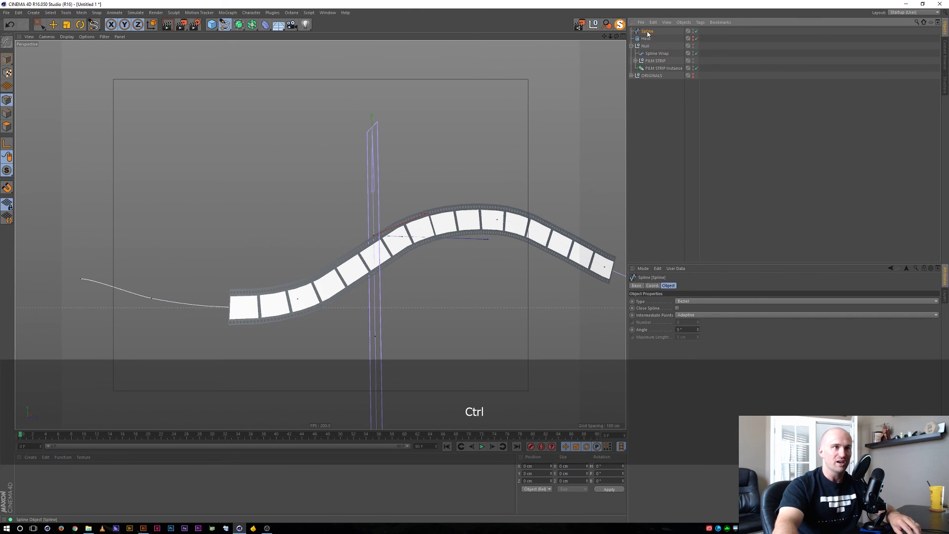
left_click_drag(648, 32, 647, 38, "ctrl")
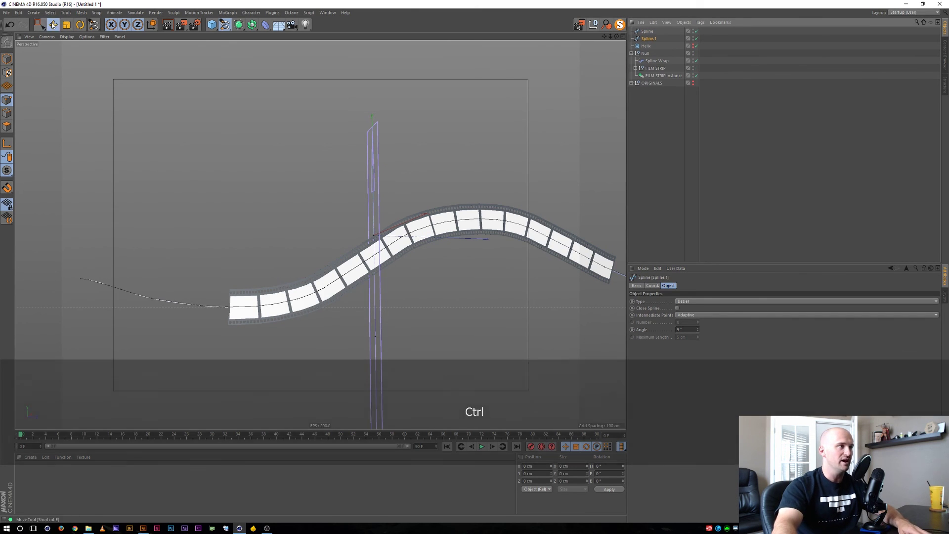
key("space")
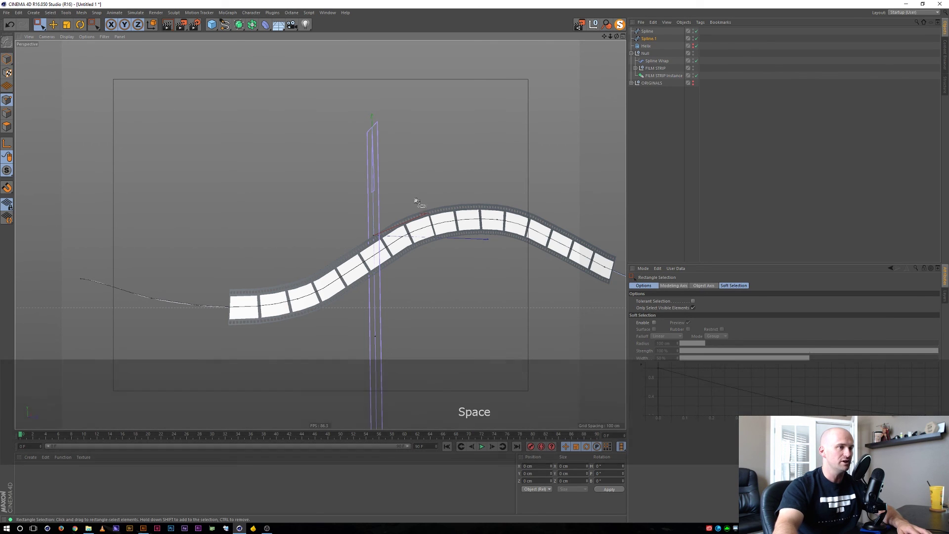
left_click(7, 58)
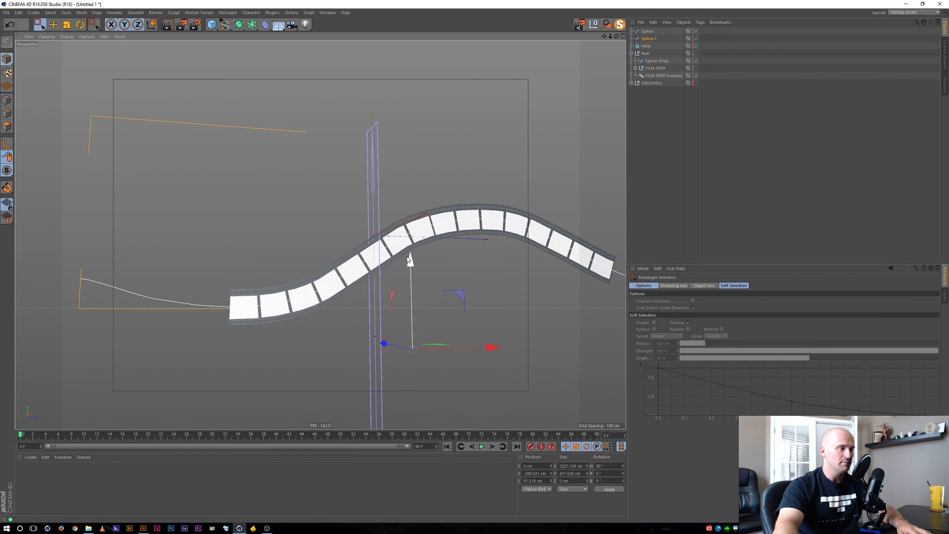
left_click_drag(409, 259, 409, 251)
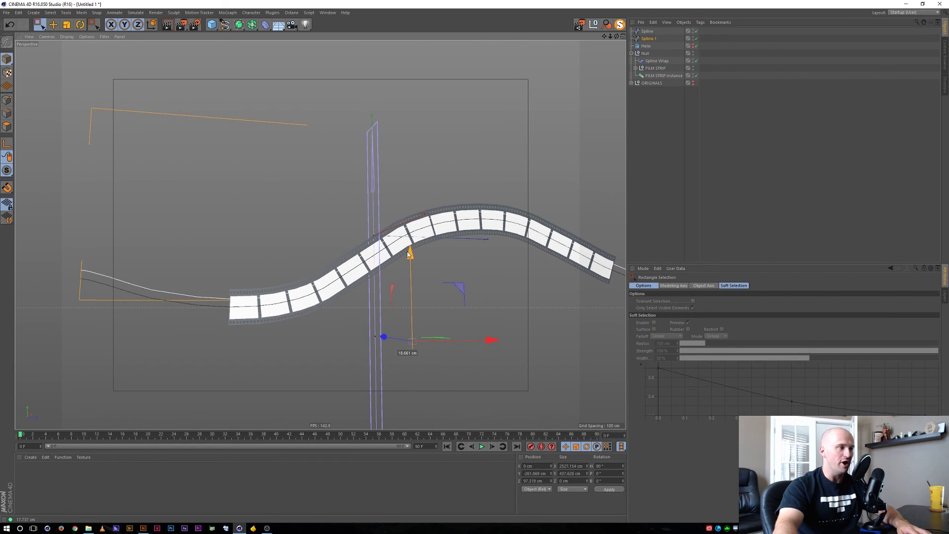
Assign the duplicated spline as the Spline Wrap's Rail, keeping the original Spline as the path.
left_click(659, 61)
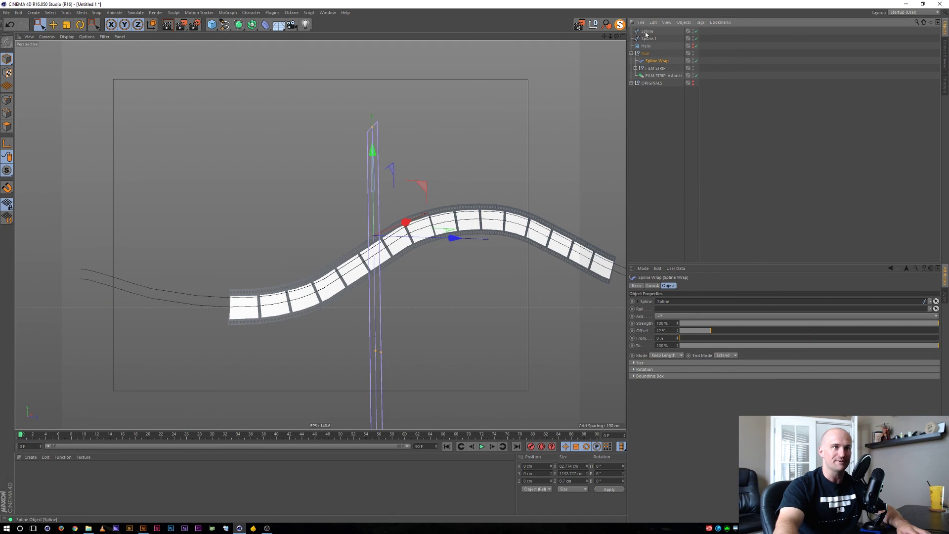
left_click_drag(672, 310, 672, 312)
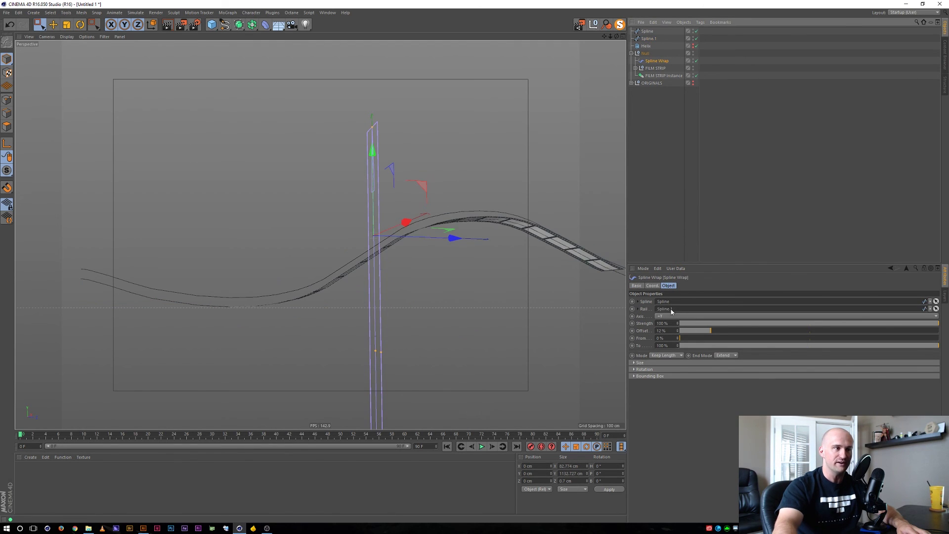
key("3")
left_click_drag(396, 245, 467, 263)
Rename the duplicated spline as RAIL.
left_click(647, 40)
key("3")
left_click_drag(470, 218, 403, 238)
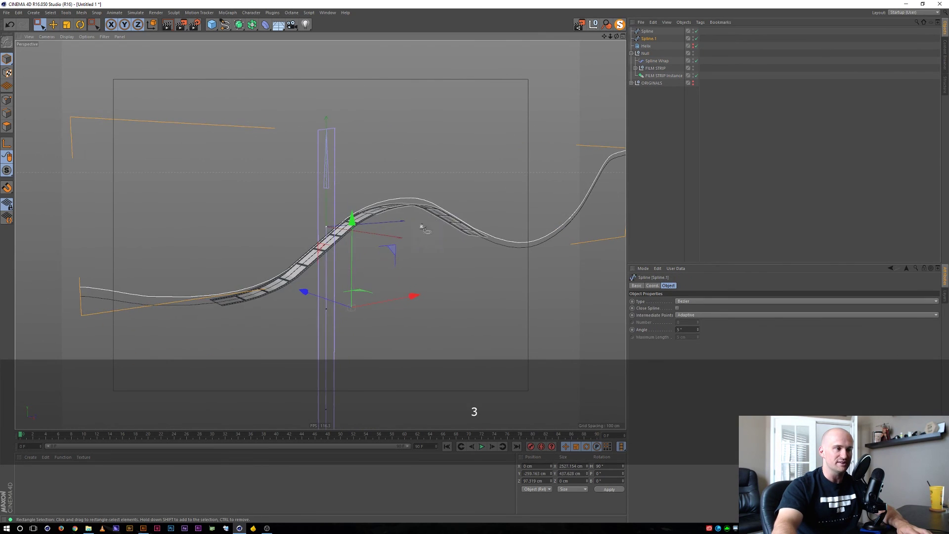
key("Return")
left_click(660, 105)
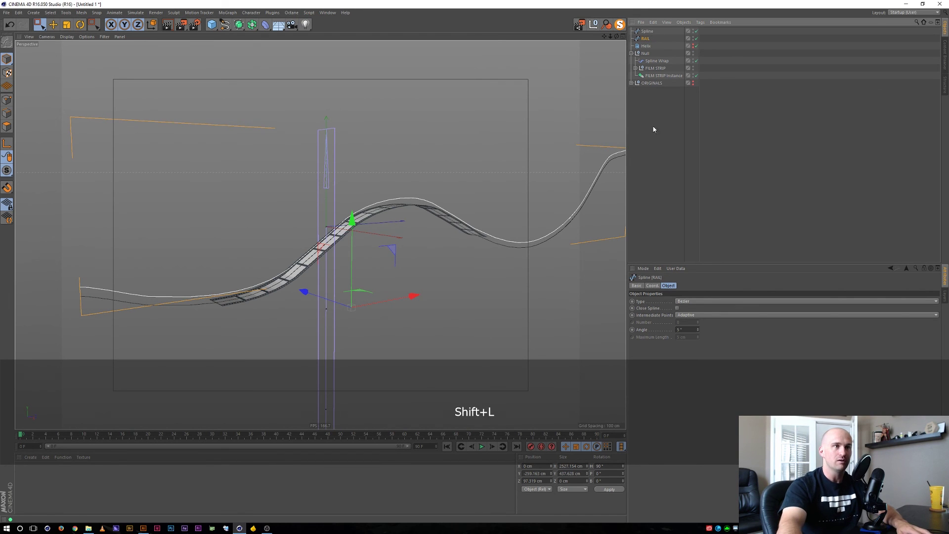
Undo a trial vertical move of the RAIL spline and shift it sideways to about 19.9 cm in X.
mouse_move(352, 219)
left_mouse_down()
mouse_move(355, 195)
mouse_move(358, 204)
left_mouse_up()
key("ctrl+z")
left_click_drag(307, 292, 317, 275)
key("3")
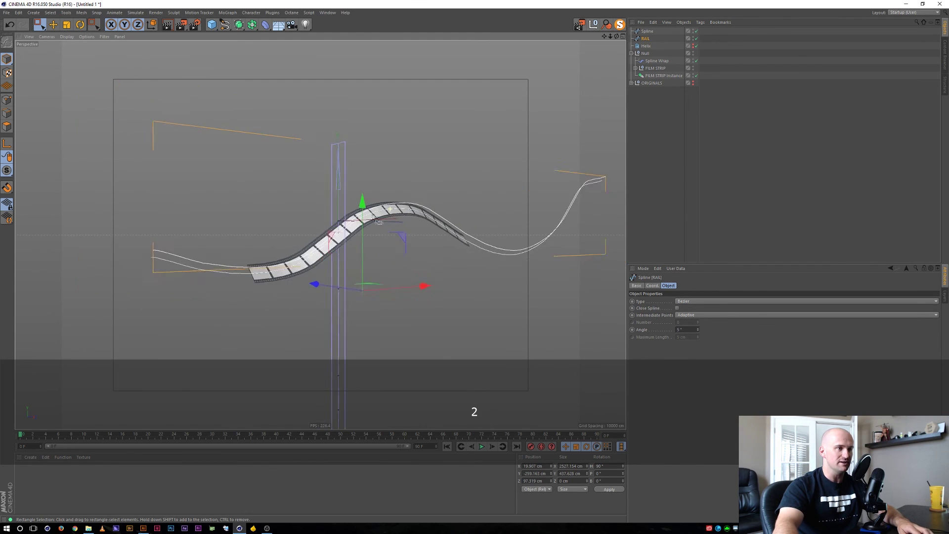